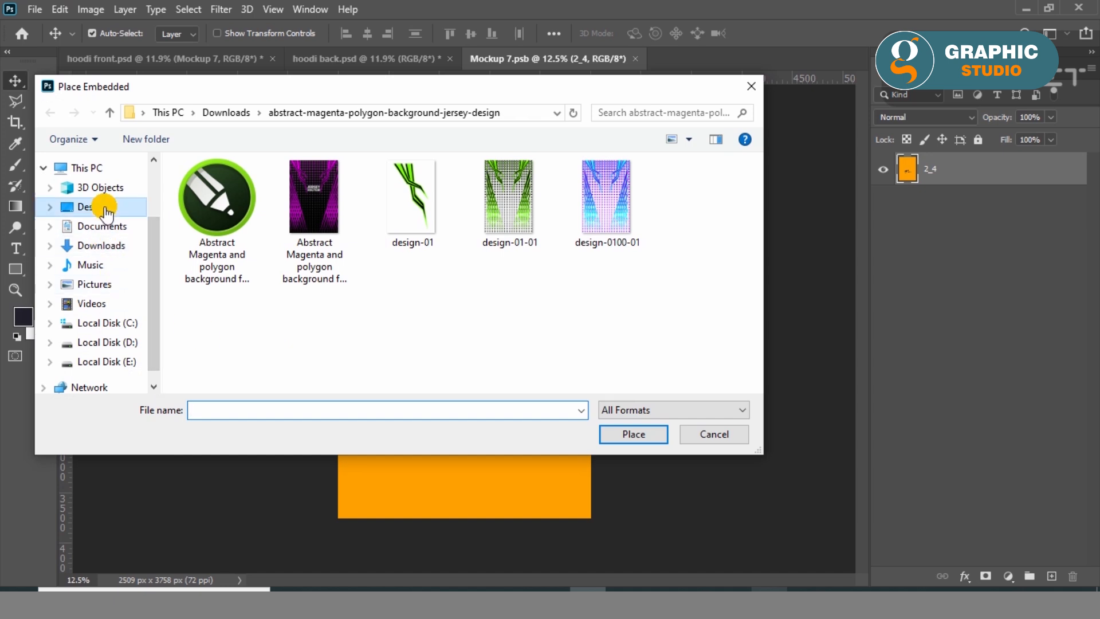
# Place the Cherist jersey design as an embedded image and enlarge it to fill the Mockup 7 canvas.
pyautogui.click(497, 321)
pyautogui.scroll(-4, 646, 335)
pyautogui.doubleClick(692, 315)
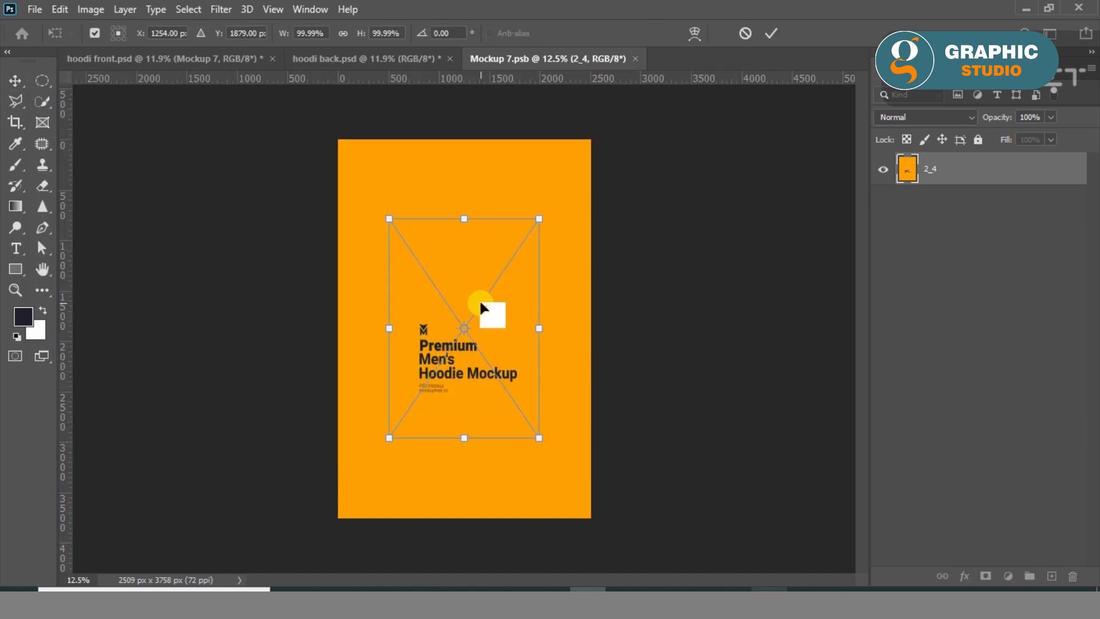
pyautogui.moveTo(541, 439); pyautogui.dragTo(598, 512)
pyautogui.moveTo(472, 413); pyautogui.dragTo(471, 421)
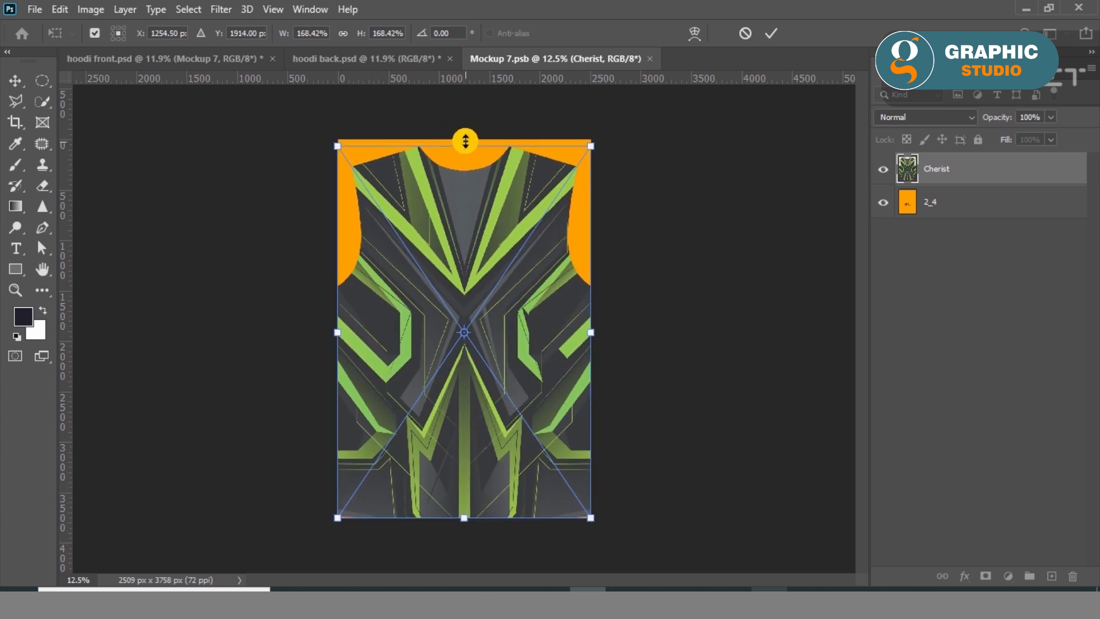
pyautogui.moveTo(465, 142); pyautogui.dragTo(466, 135)
pyautogui.press('Return')
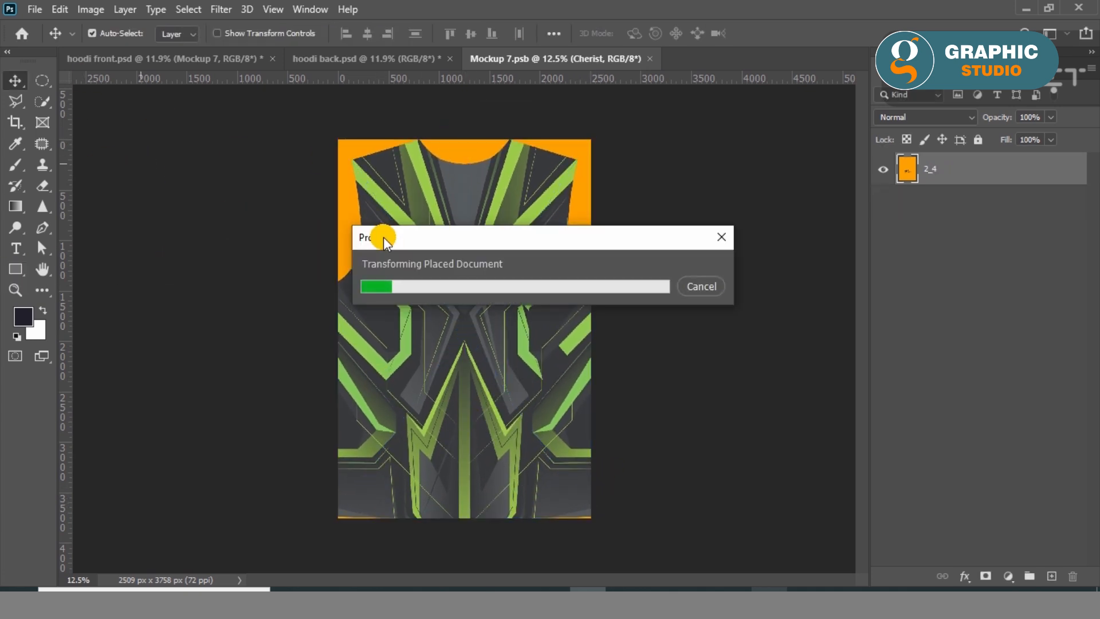
# Draw a dark grey rectangle over the whole canvas, stretched to about 2548 by 3782 px, and send it behind the jersey design.
pyautogui.click(16, 269)
pyautogui.click(179, 33)
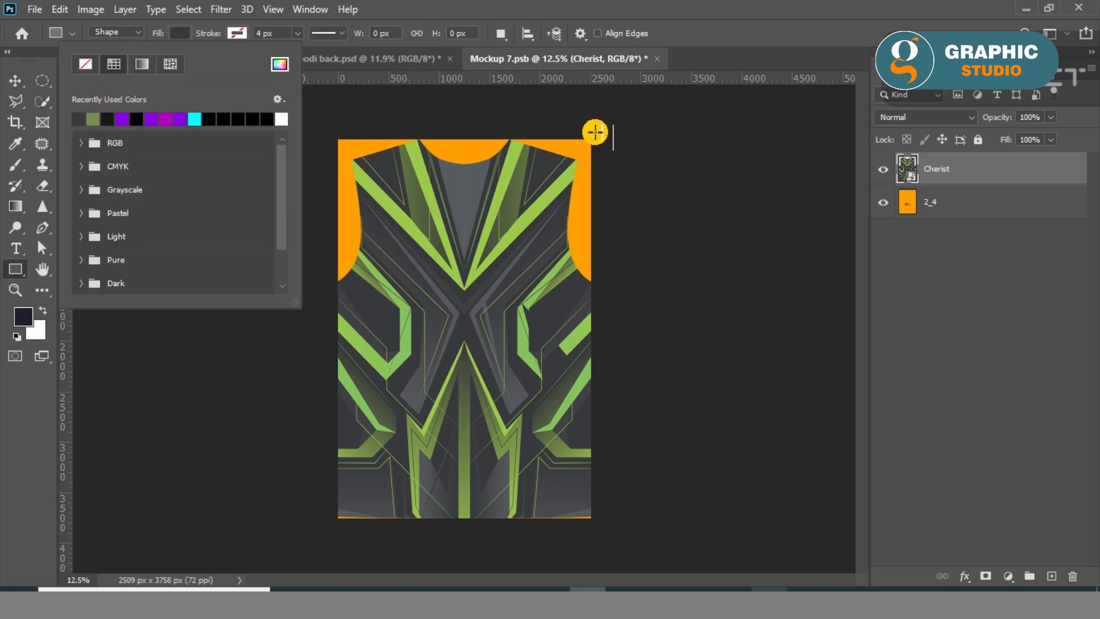
pyautogui.moveTo(593, 137); pyautogui.dragTo(338, 516)
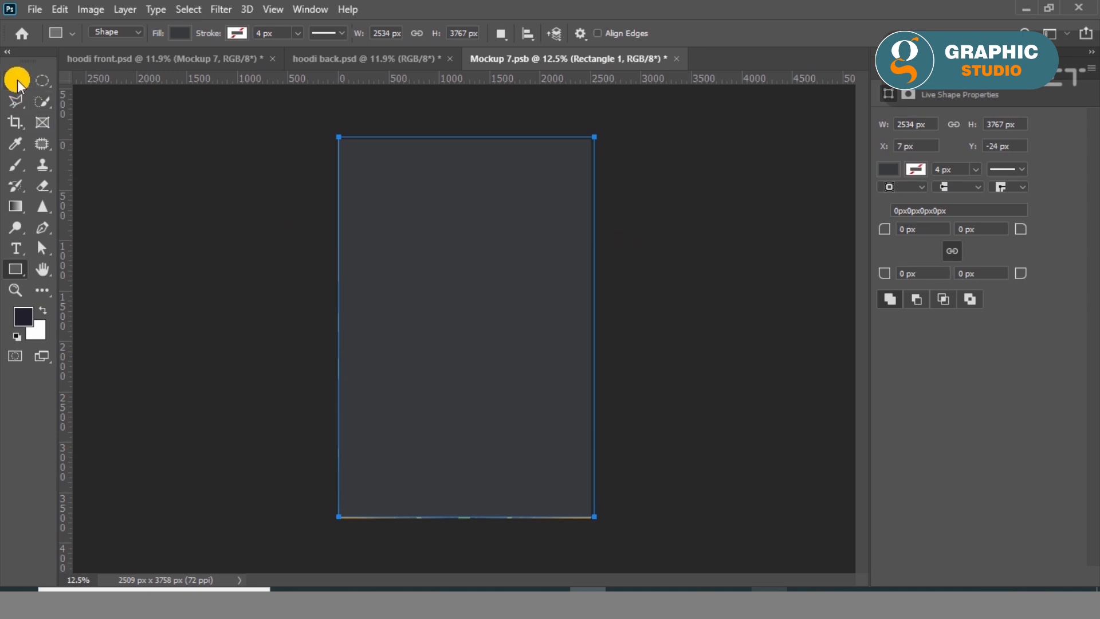
pyautogui.click(16, 80)
pyautogui.hotkey('ctrl', 't')
pyautogui.moveTo(467, 517); pyautogui.dragTo(468, 519)
pyautogui.moveTo(339, 336); pyautogui.dragTo(337, 335)
pyautogui.click(21, 79)
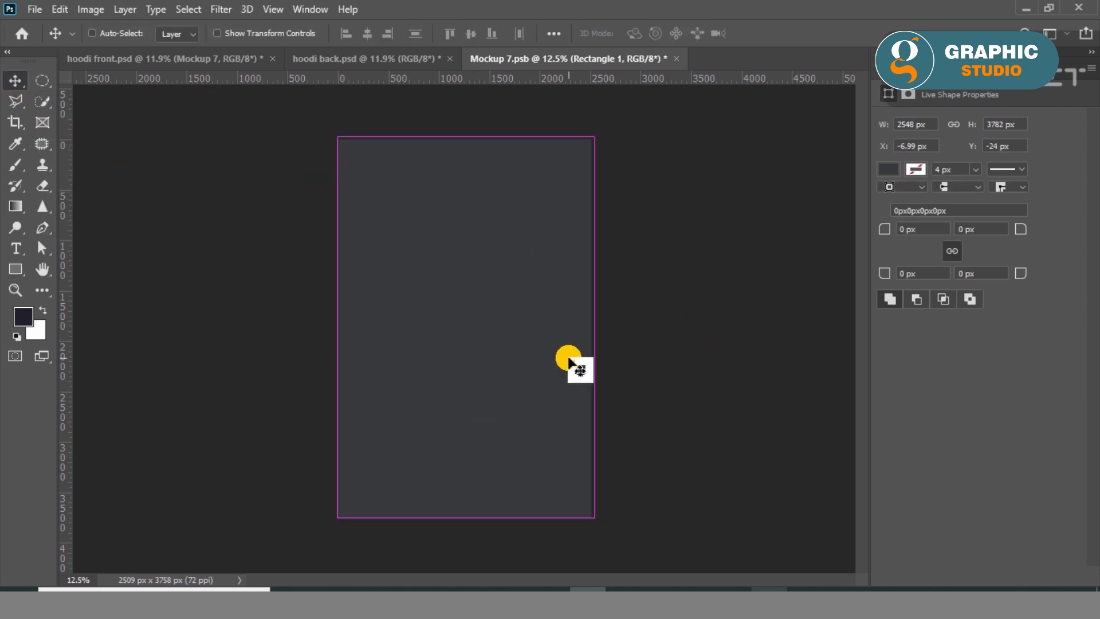
pyautogui.press('Delete')
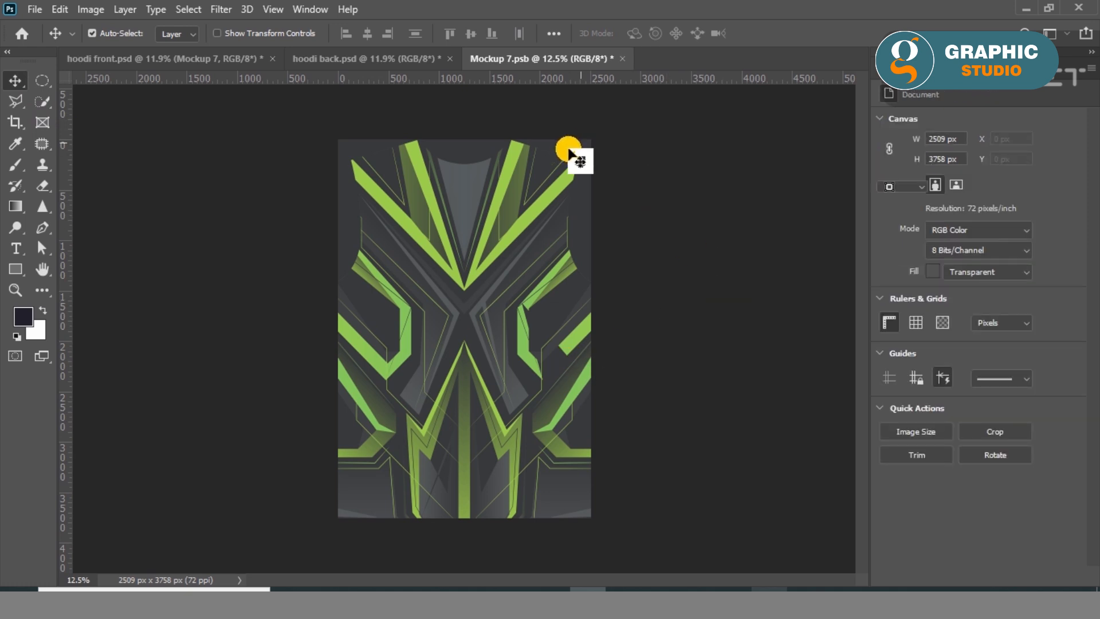
# Check the fill colour of the dark background rectangle in the Color Picker.
pyautogui.click(569, 151)
pyautogui.click(20, 264)
pyautogui.click(179, 33)
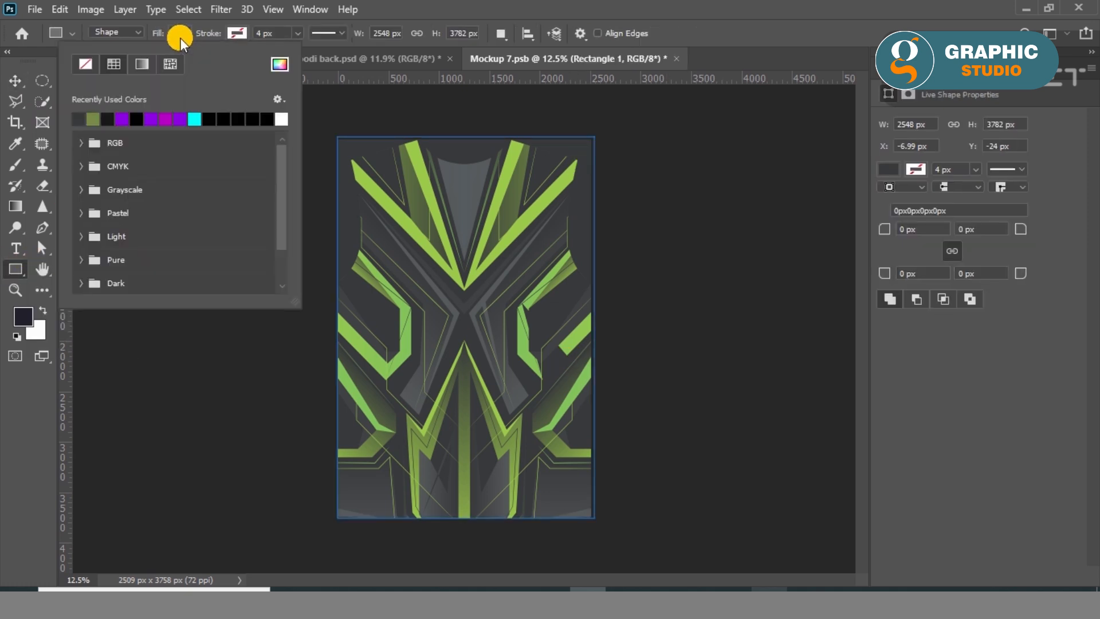
pyautogui.click(279, 64)
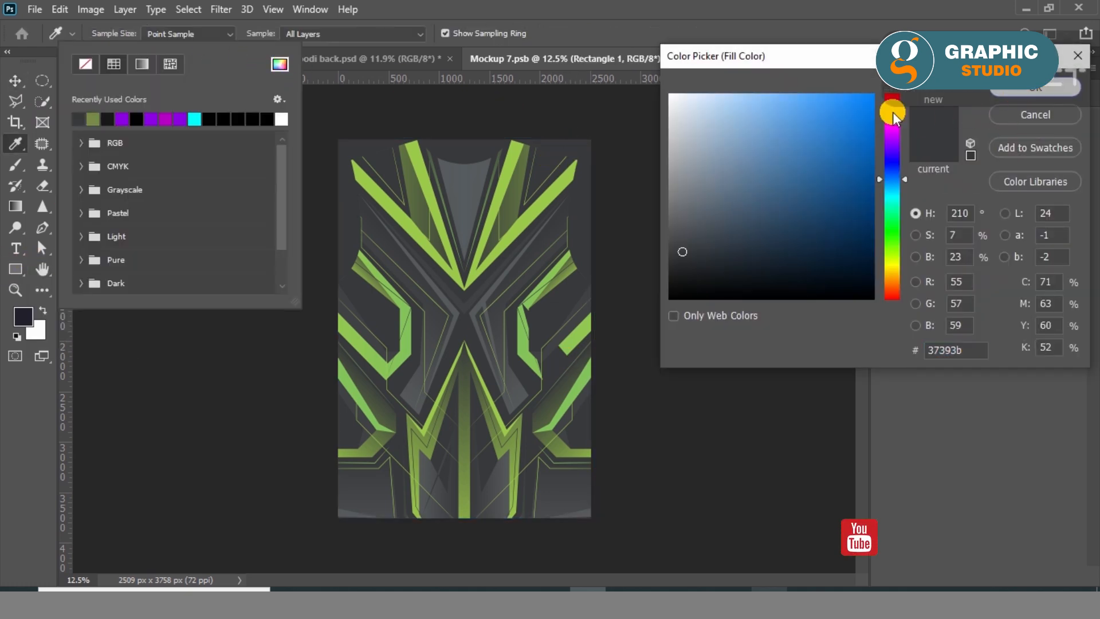
pyautogui.click(1035, 89)
pyautogui.click(14, 82)
pyautogui.keyDown('ctrl'); pyautogui.click(768, 278); pyautogui.keyUp('ctrl')
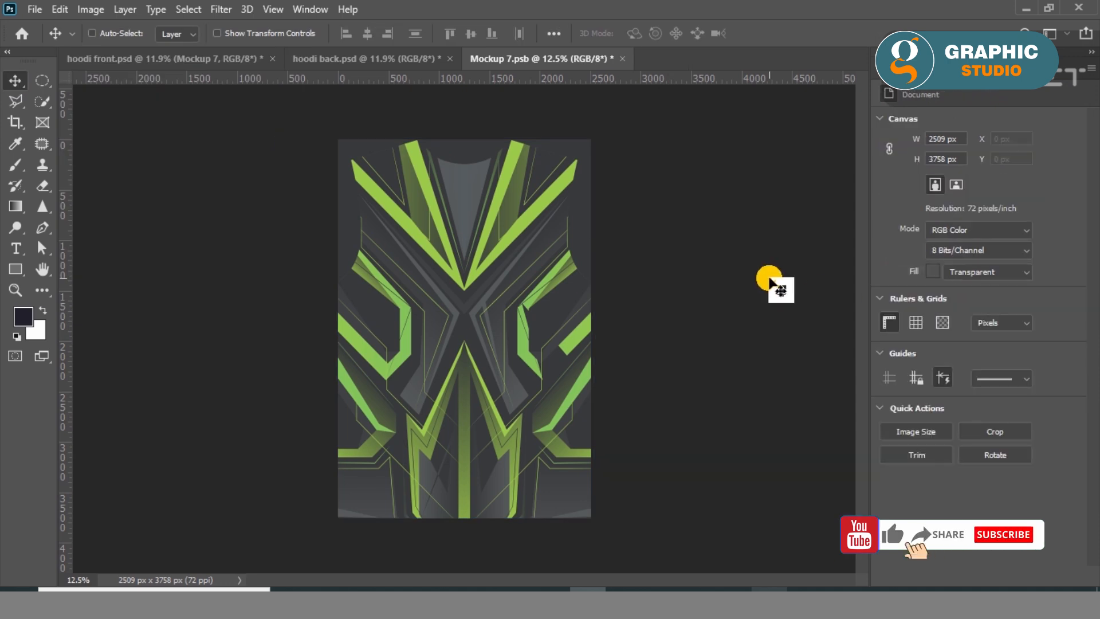
# Save the Mockup 7 body artwork and close it to return to hoodi front.psd.
pyautogui.hotkey('ctrl', 's')
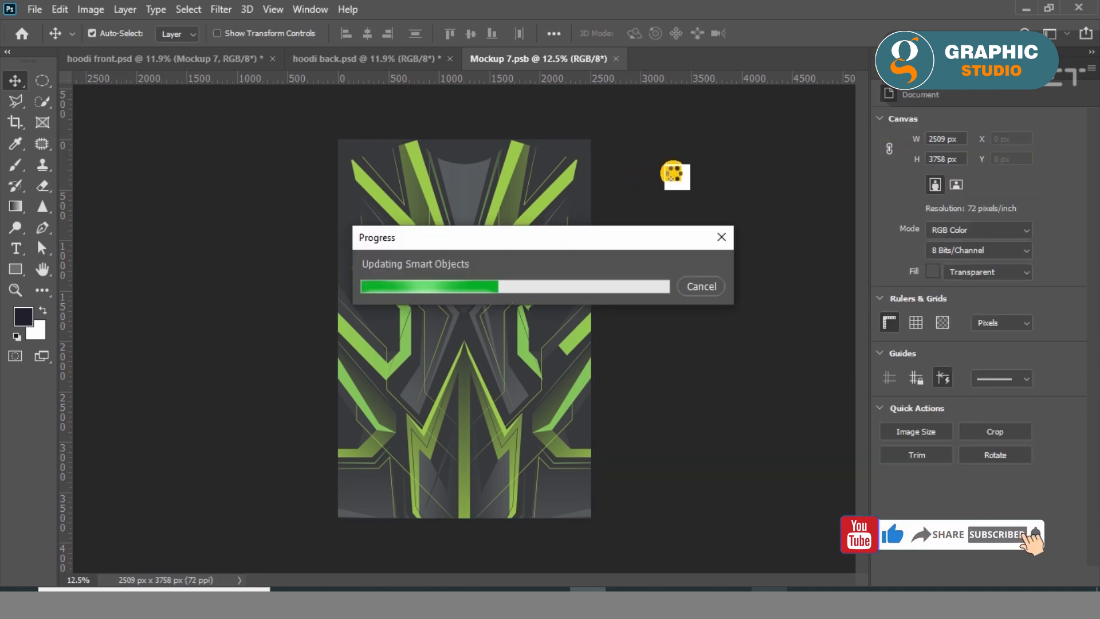
pyautogui.moveTo(509, 195); pyautogui.dragTo(470, 235)
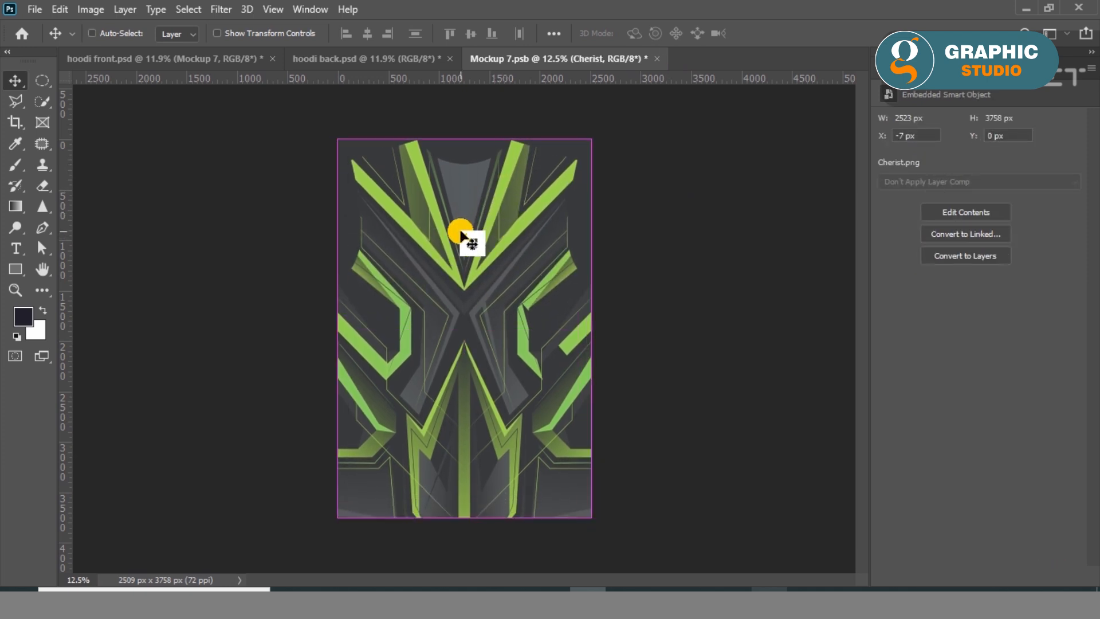
pyautogui.click(691, 265)
pyautogui.click(623, 59)
pyautogui.click(479, 236)
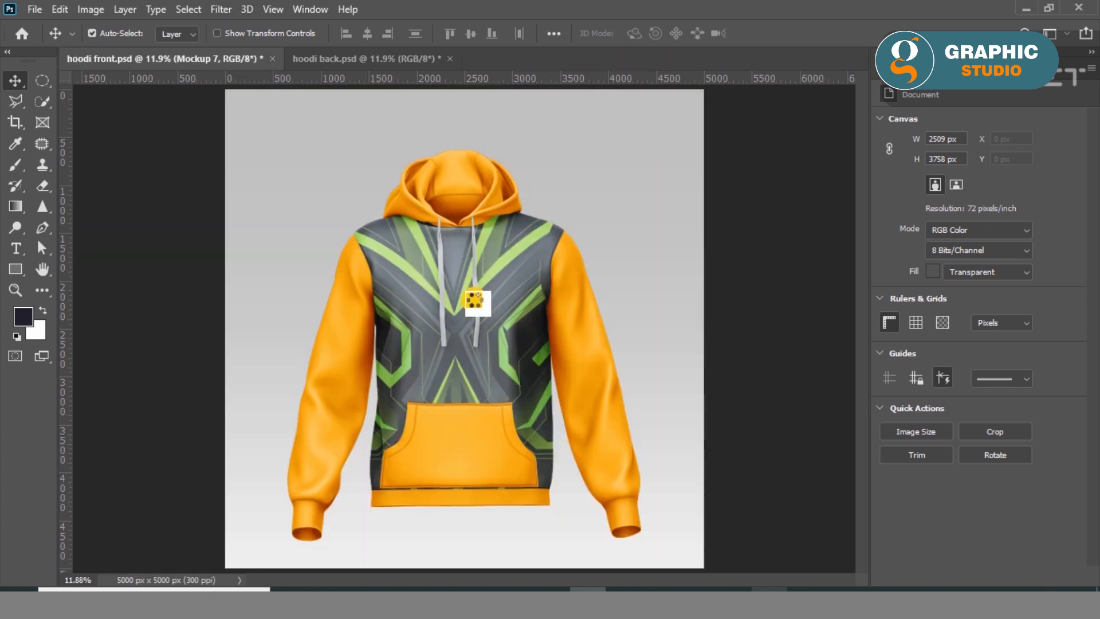
# Toggle the visibility of the Mockup 1 sleeve layer to identify it and open its smart object for editing.
pyautogui.scroll(2, 501, 438)
pyautogui.moveTo(463, 212); pyautogui.dragTo(425, 292)
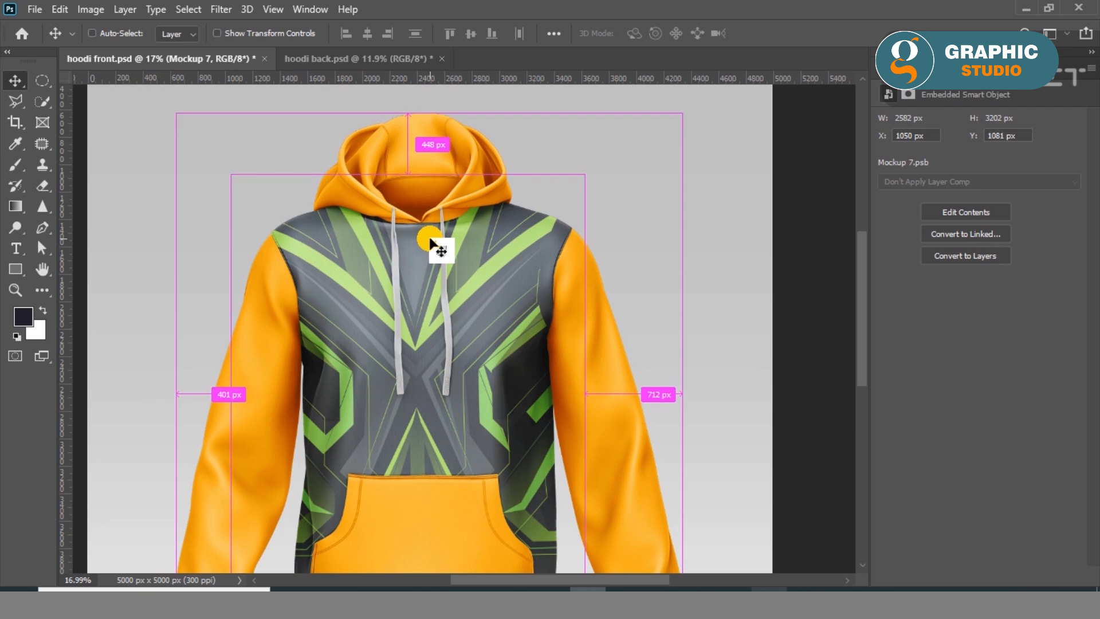
pyautogui.scroll(-2, 430, 243)
pyautogui.click(887, 68)
pyautogui.scroll(-5, 943, 494)
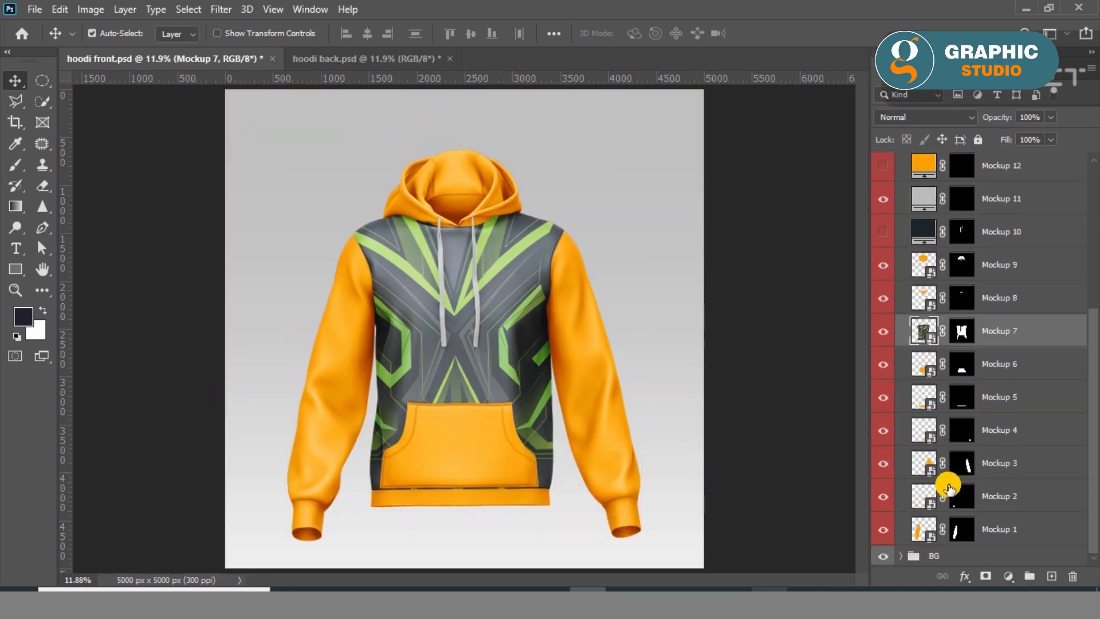
pyautogui.click(923, 529)
pyautogui.click(882, 529)
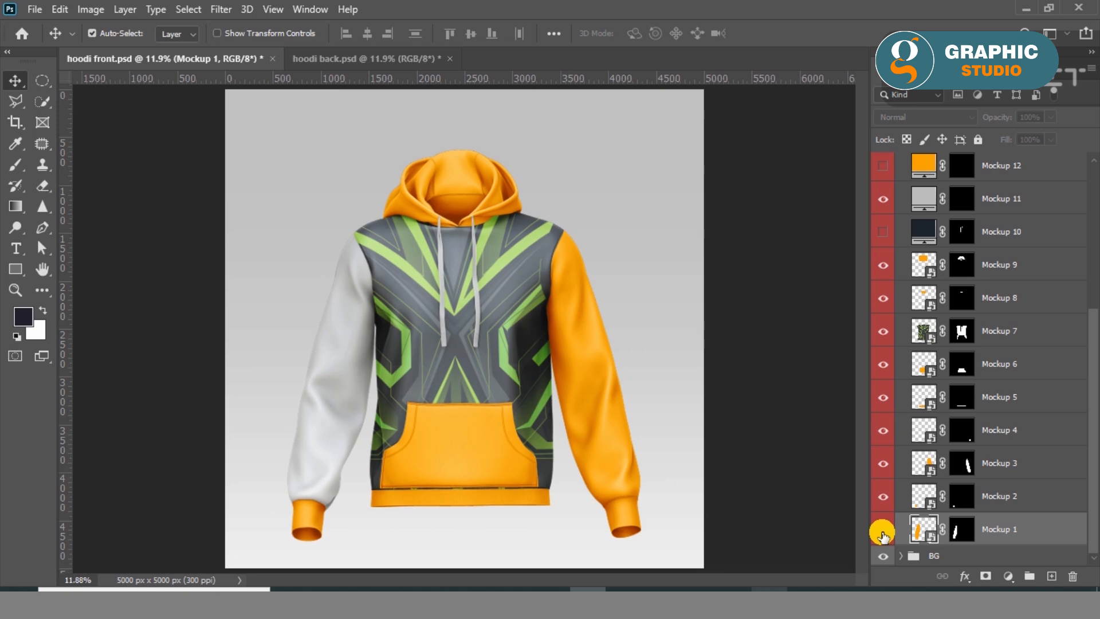
pyautogui.click(882, 533)
pyautogui.click(619, 303)
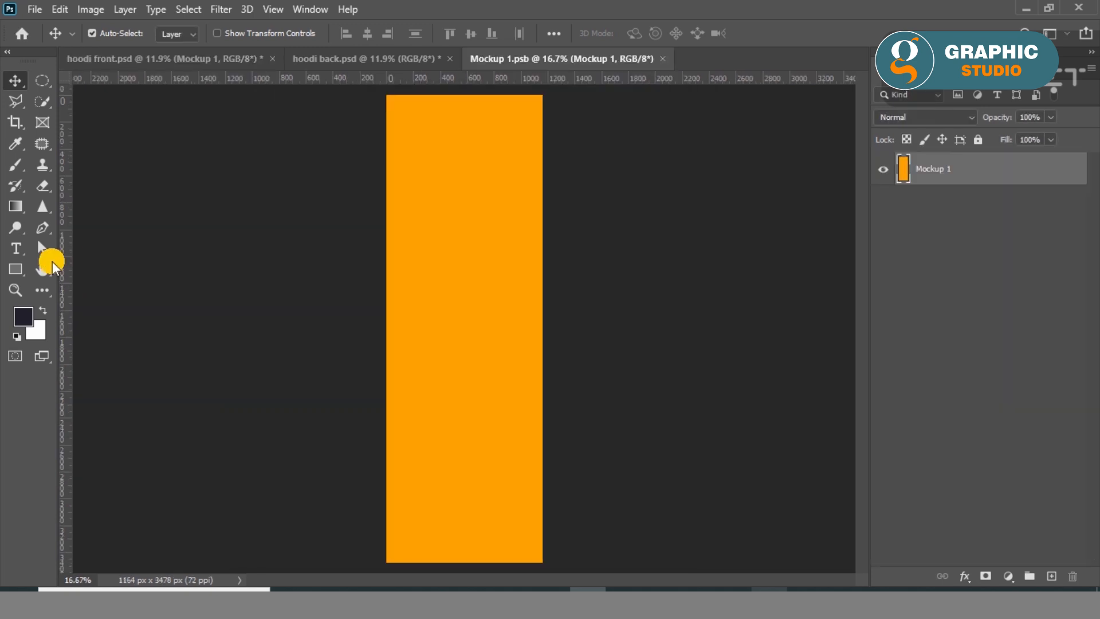
# Cover the Mockup 1 sleeve canvas with a dark grey rectangle about 1218 by 3538 px, and save and close the file.
pyautogui.rightClick(17, 269)
pyautogui.click(115, 268)
pyautogui.moveTo(382, 90); pyautogui.dragTo(545, 566)
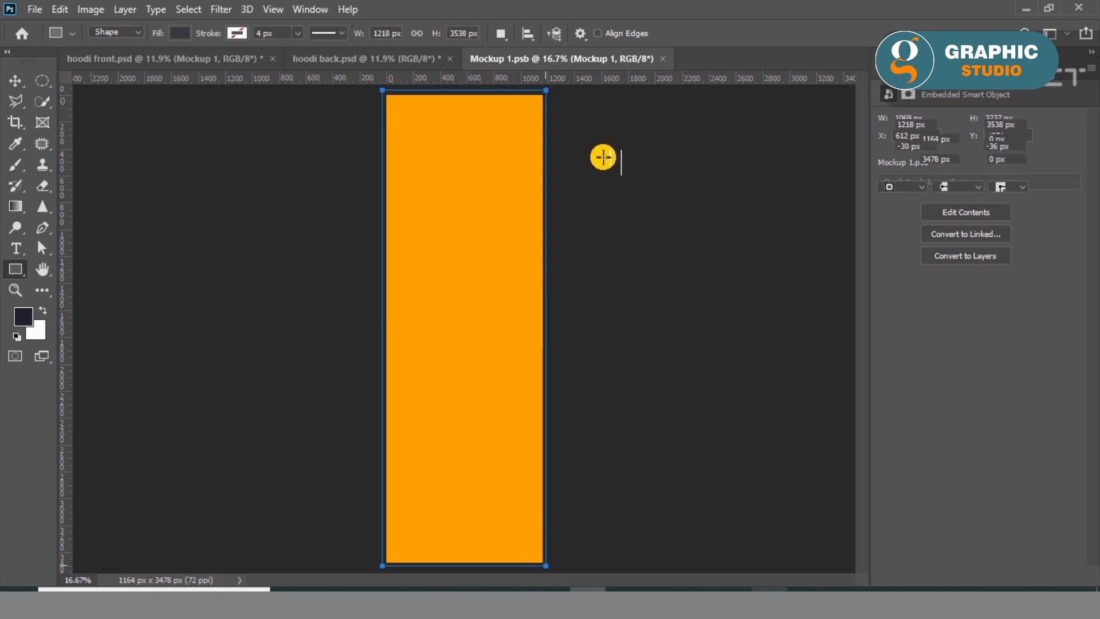
pyautogui.click(16, 81)
pyautogui.click(601, 287)
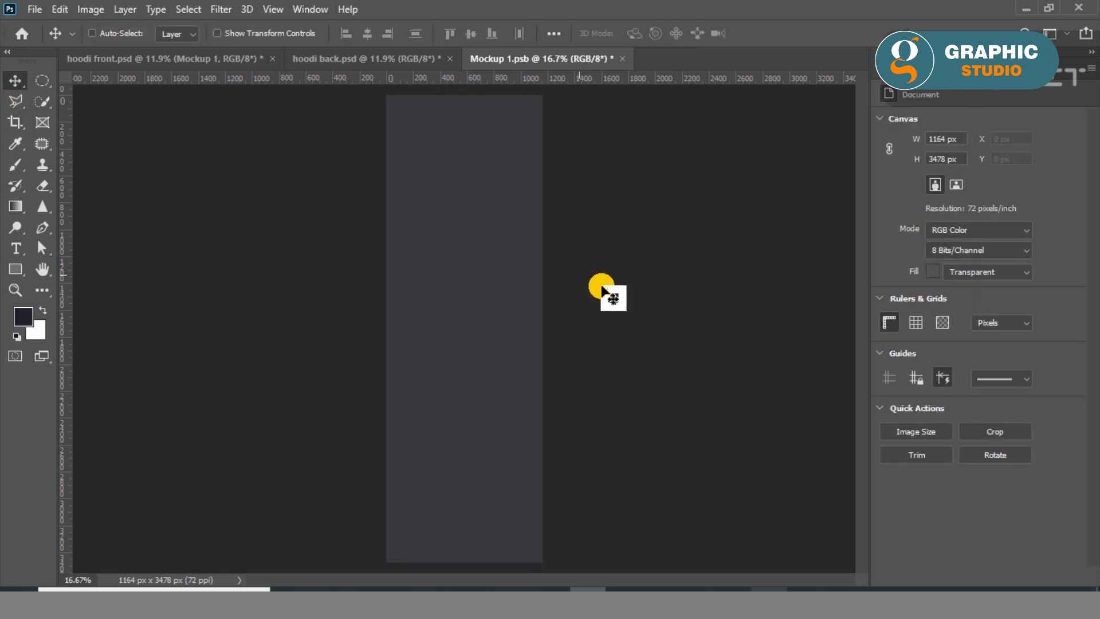
pyautogui.hotkey('ctrl', 's')
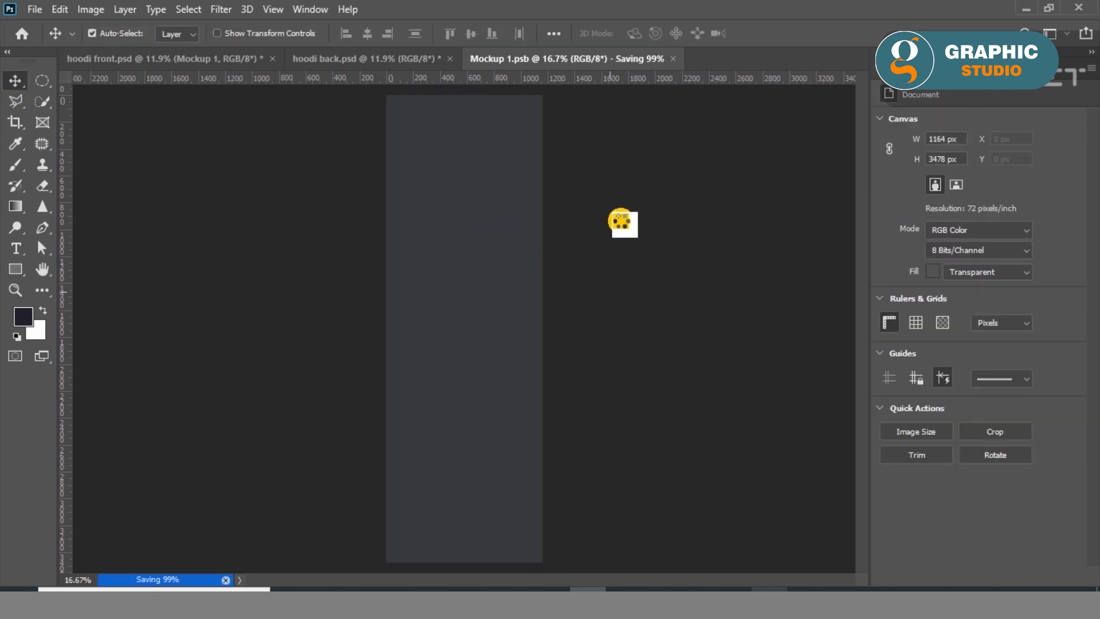
pyautogui.click(616, 60)
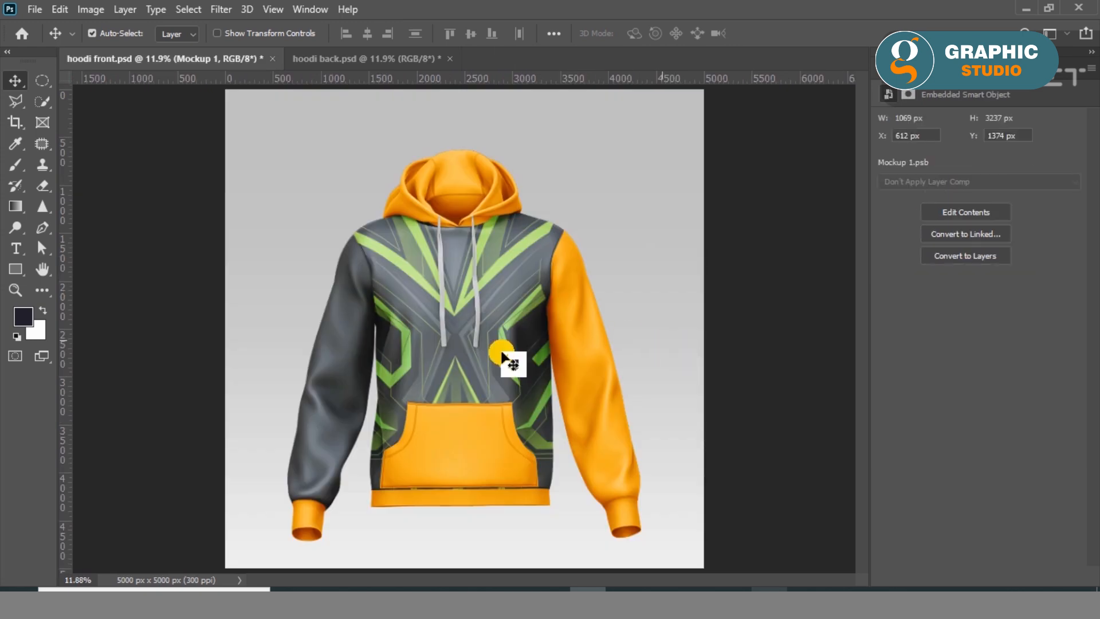
# Open the Mockup 2 cuff layer's smart object and draw a rectangle about 685 by 498 px covering its canvas.
pyautogui.click(876, 64)
pyautogui.scroll(-5, 996, 519)
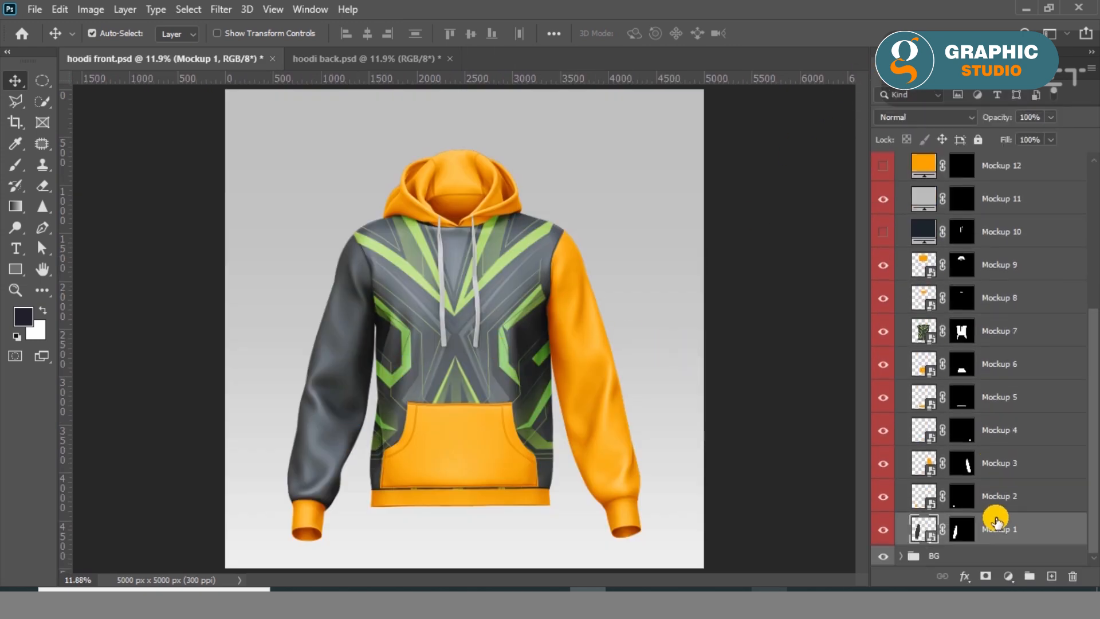
pyautogui.doubleClick(928, 507)
pyautogui.click(625, 312)
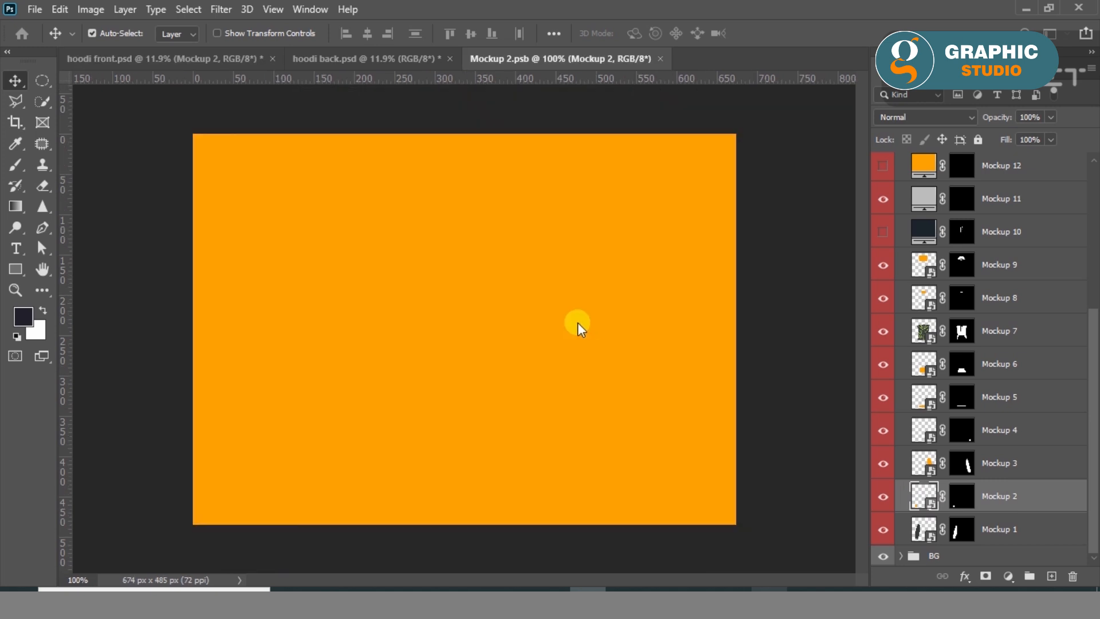
pyautogui.rightClick(14, 270)
pyautogui.click(86, 267)
pyautogui.moveTo(189, 128); pyautogui.dragTo(741, 528)
# Fill the cuff rectangle with the recently used olive green, darkened in the Color Picker.
pyautogui.click(178, 32)
pyautogui.click(93, 119)
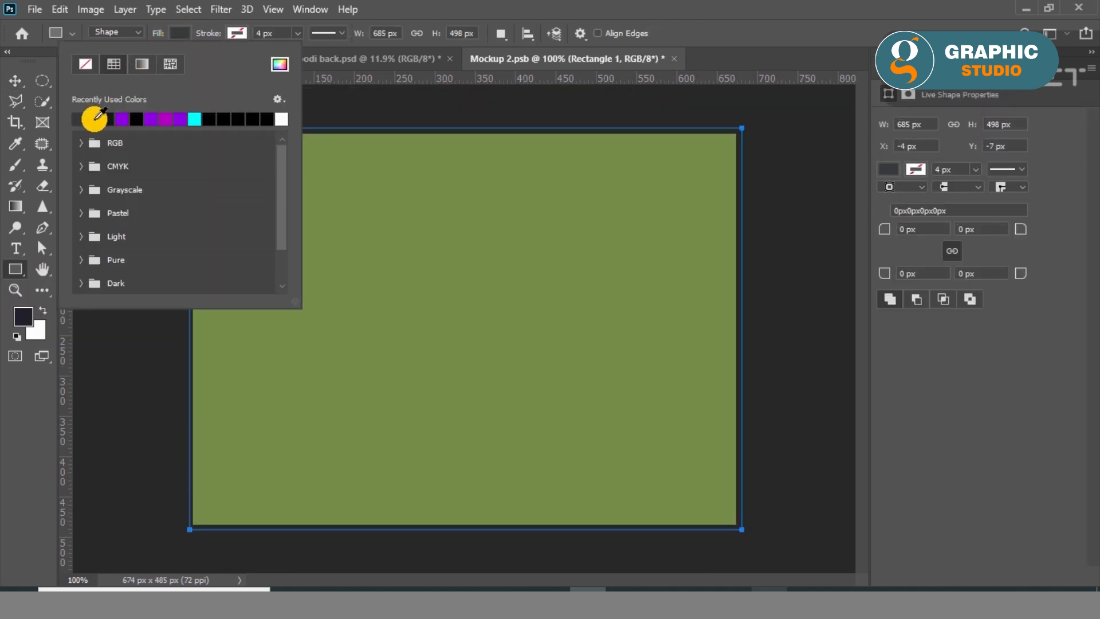
pyautogui.click(280, 63)
pyautogui.moveTo(736, 216); pyautogui.dragTo(774, 215)
pyautogui.click(1035, 86)
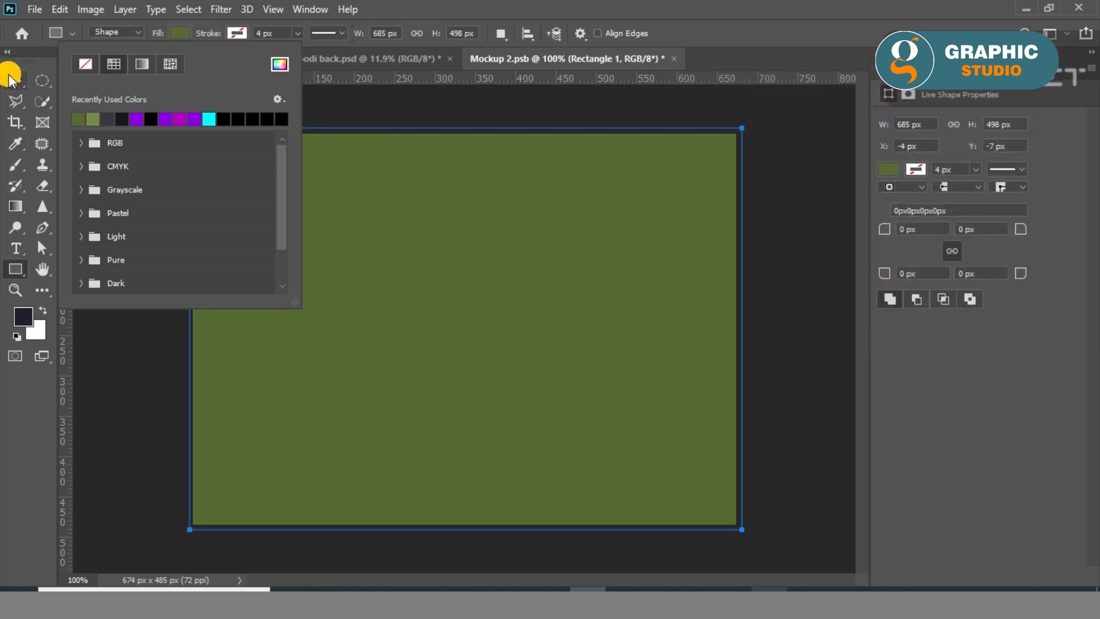
pyautogui.click(11, 78)
pyautogui.click(467, 123)
pyautogui.click(35, 9)
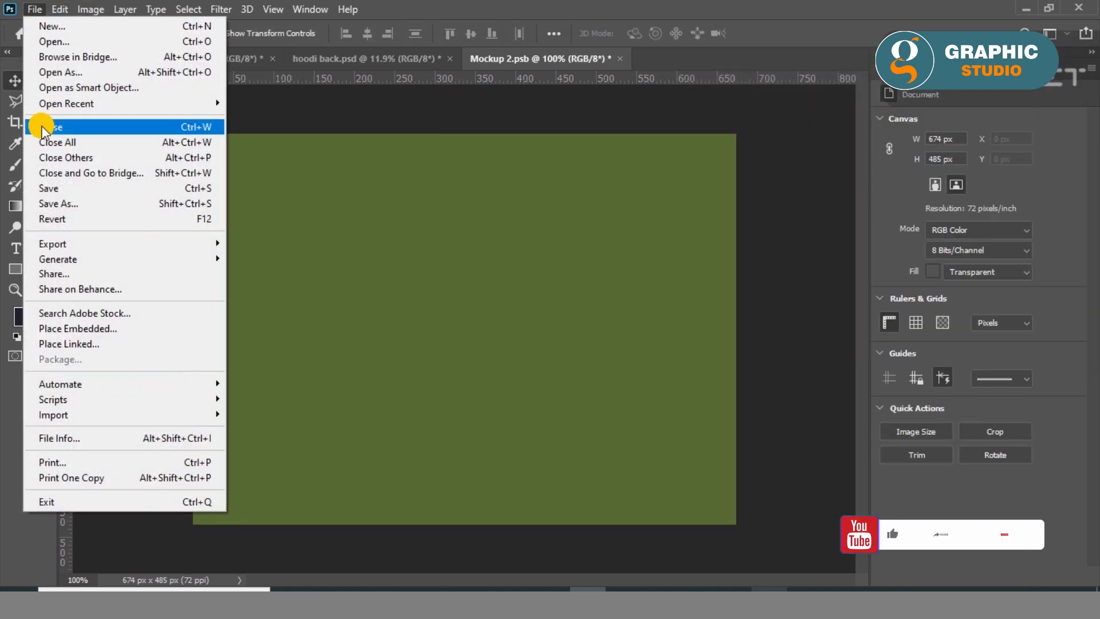
pyautogui.moveTo(60, 10)
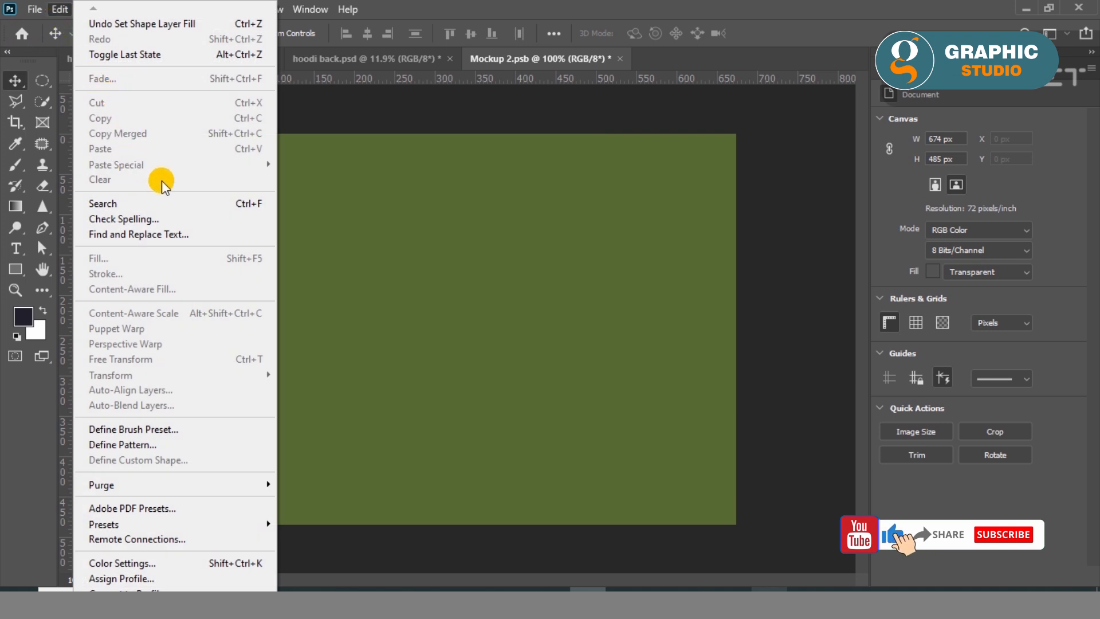
pyautogui.click(368, 253)
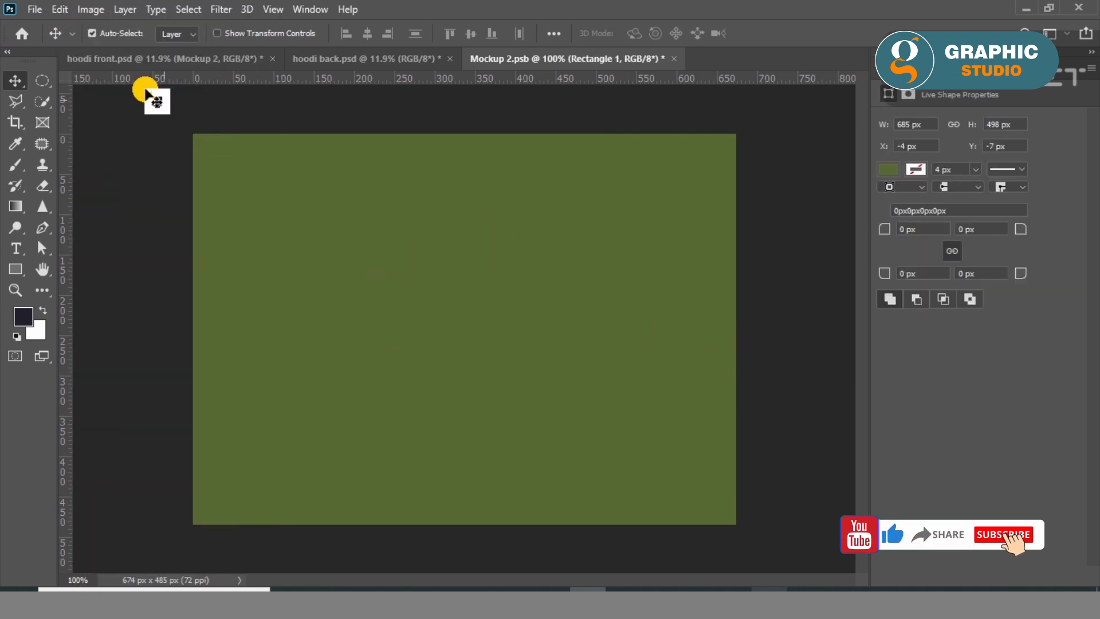
# Save the Mockup 2 cuff artwork, view the cuff in hoodi front.psd and close Mockup 2.psb.
pyautogui.click(35, 9)
pyautogui.click(57, 189)
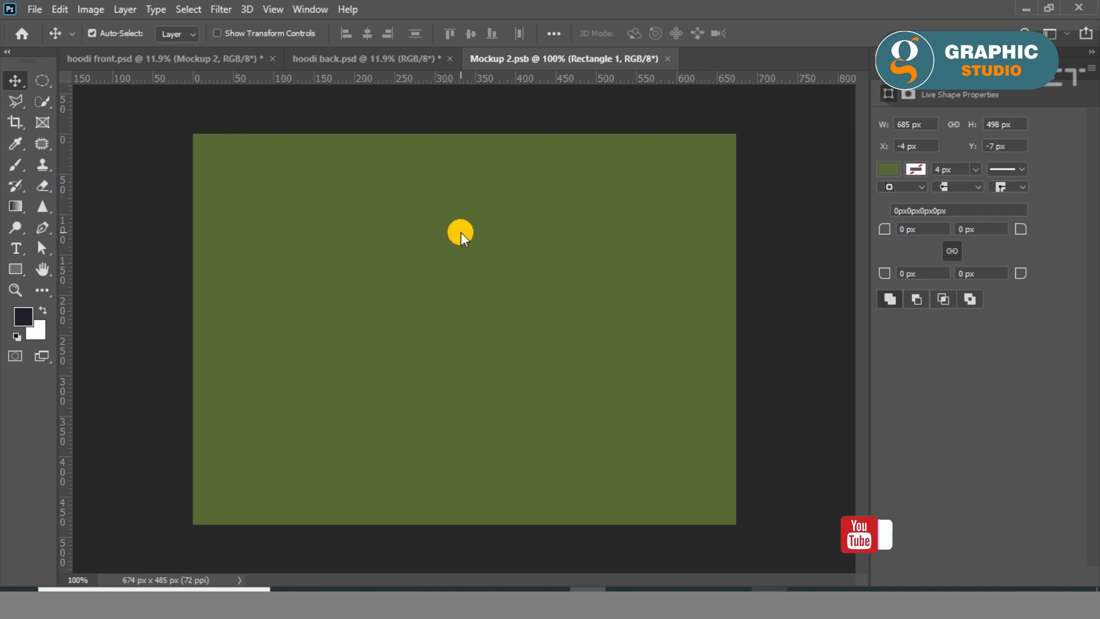
pyautogui.click(175, 66)
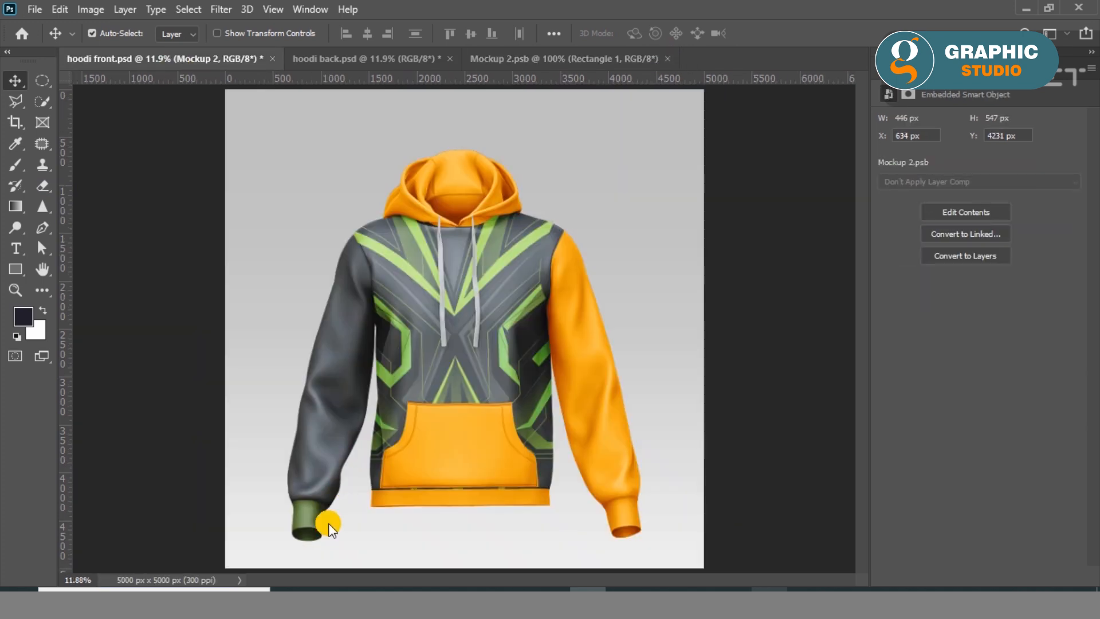
pyautogui.click(667, 58)
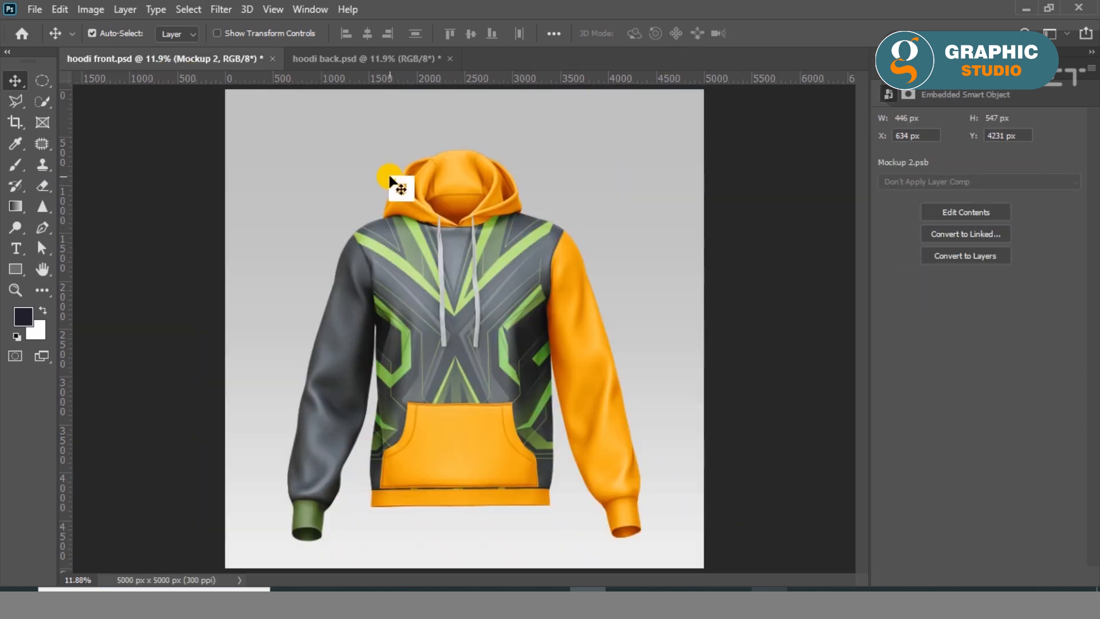
# Open the Mockup 3 sleeve layer's smart object and cover its canvas with a dark grey rectangle about 1206 by 3538 px.
pyautogui.click(894, 71)
pyautogui.scroll(-7, 949, 418)
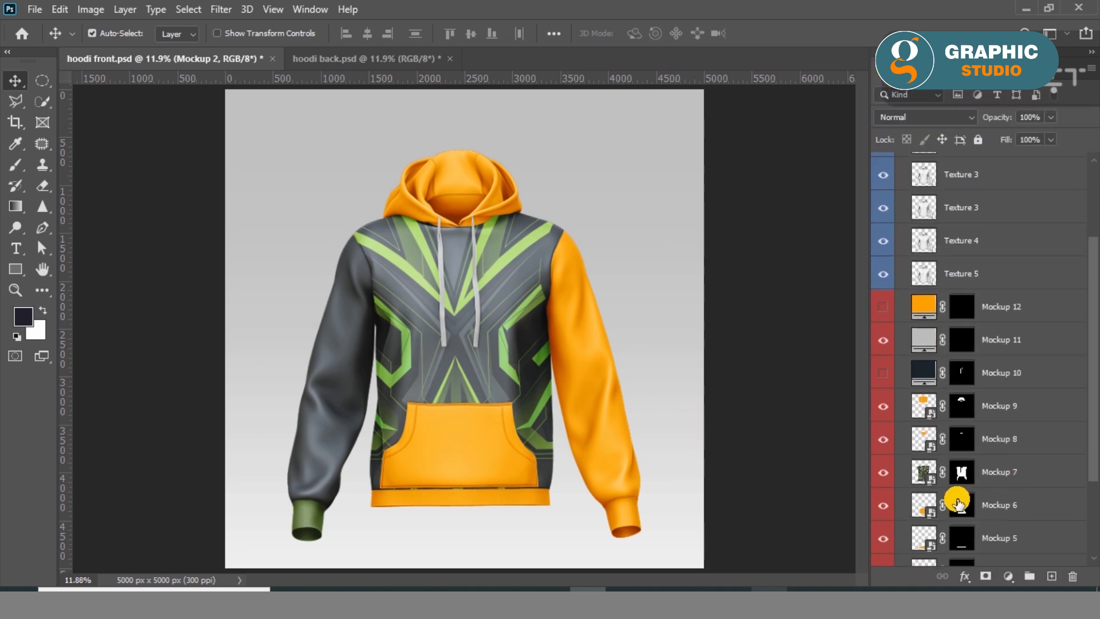
pyautogui.click(886, 525)
pyautogui.click(887, 525)
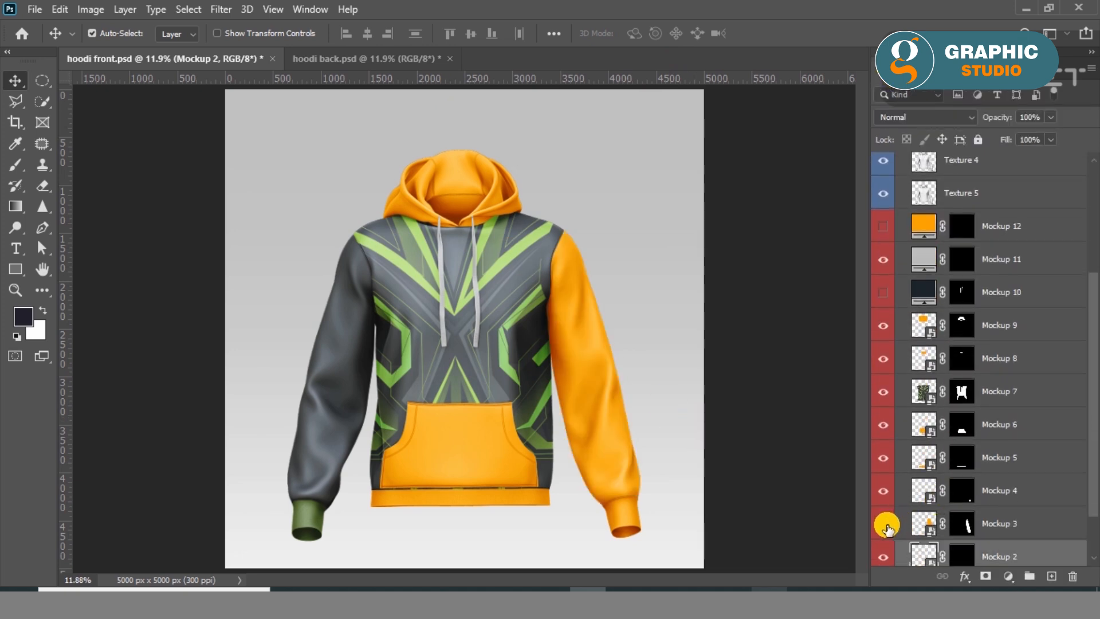
pyautogui.doubleClick(929, 532)
pyautogui.click(612, 306)
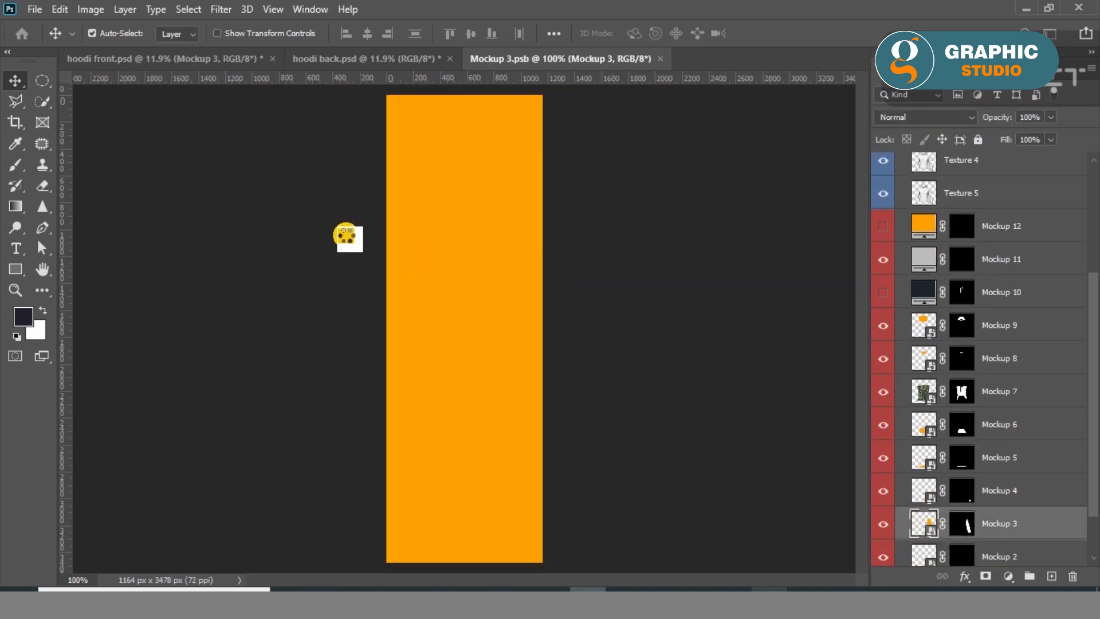
pyautogui.press('u')
pyautogui.moveTo(383, 91); pyautogui.dragTo(545, 566)
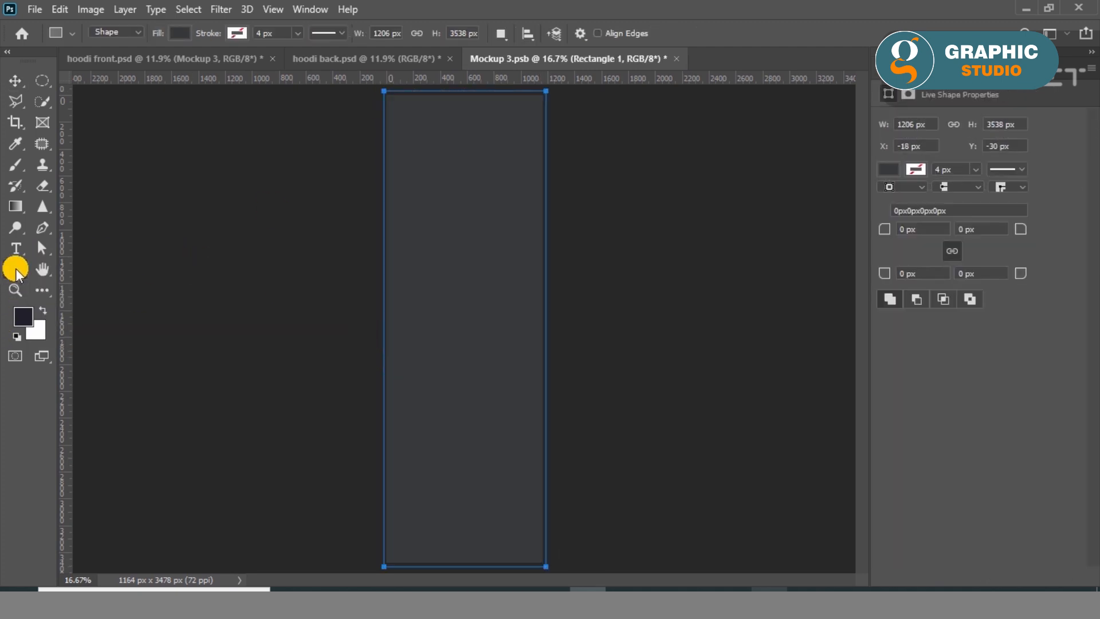
# Save the dark grey Mockup 3 sleeve artwork and return to hoodi front.psd.
pyautogui.click(172, 33)
pyautogui.click(14, 79)
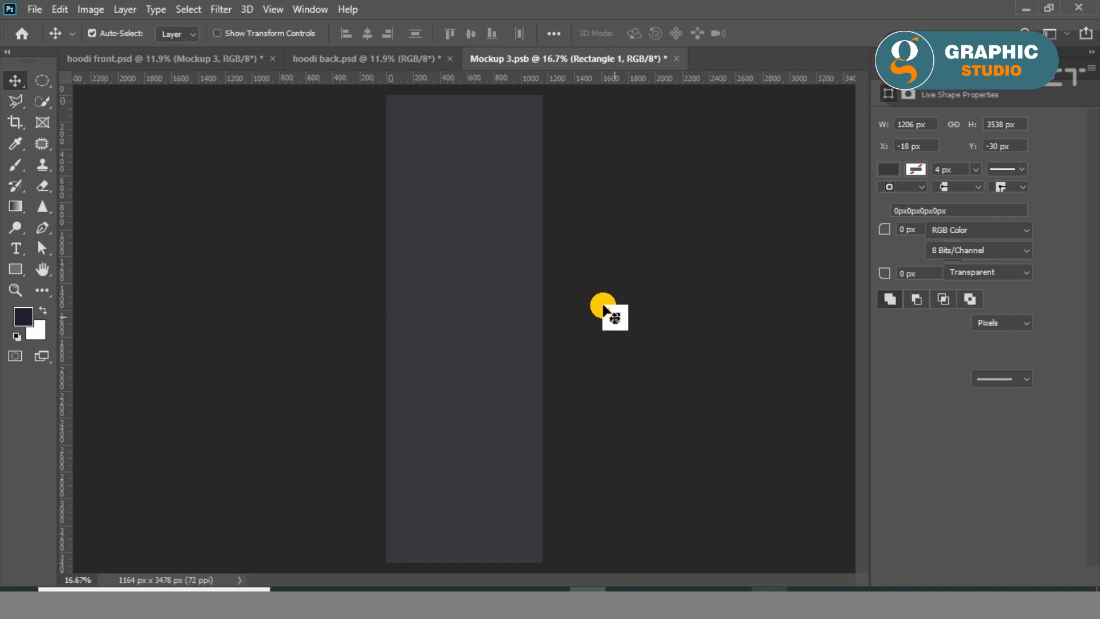
pyautogui.click(613, 319)
pyautogui.click(451, 243)
pyautogui.click(44, 12)
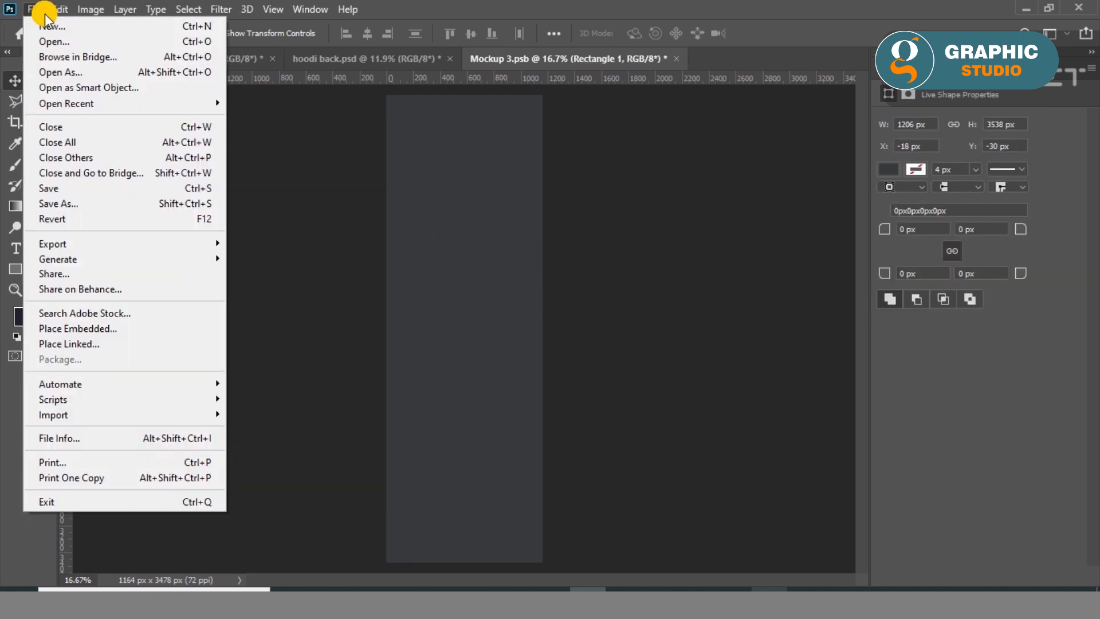
pyautogui.click(65, 188)
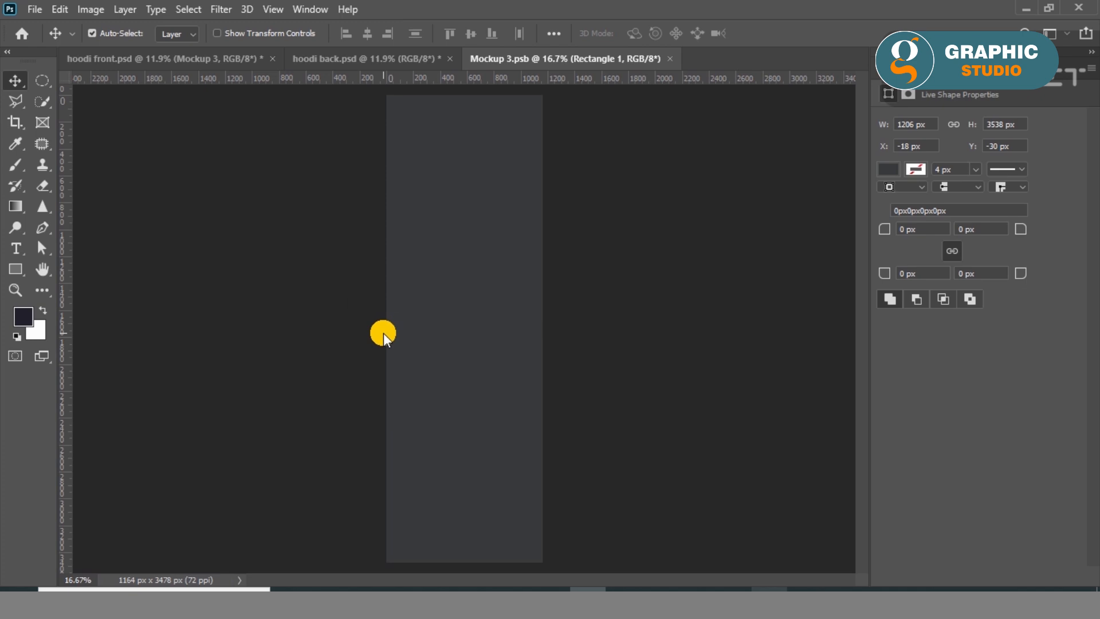
pyautogui.click(202, 58)
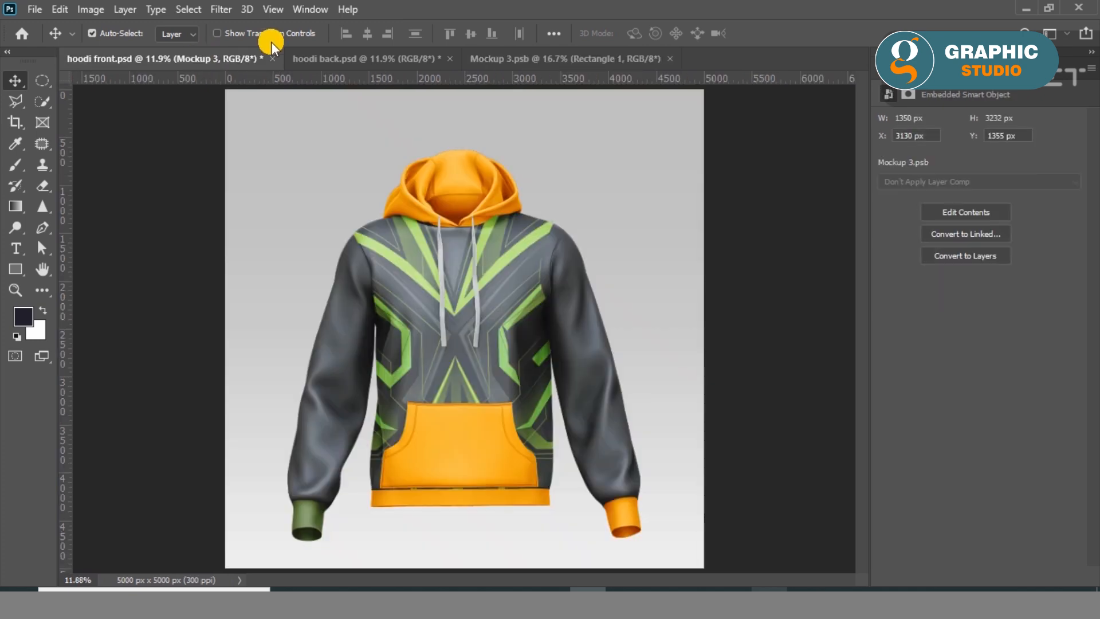
# Identify the orange cuff's layer by toggling layer visibility and open the Mockup 4 smart object.
pyautogui.click(934, 70)
pyautogui.scroll(-4, 919, 474)
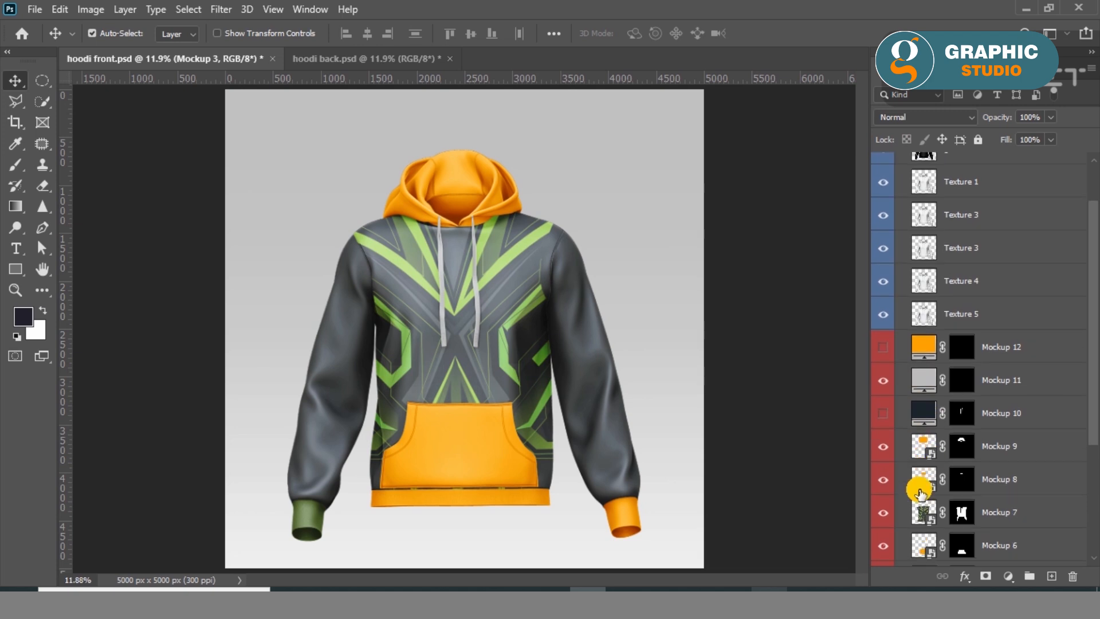
pyautogui.click(884, 489)
pyautogui.click(884, 488)
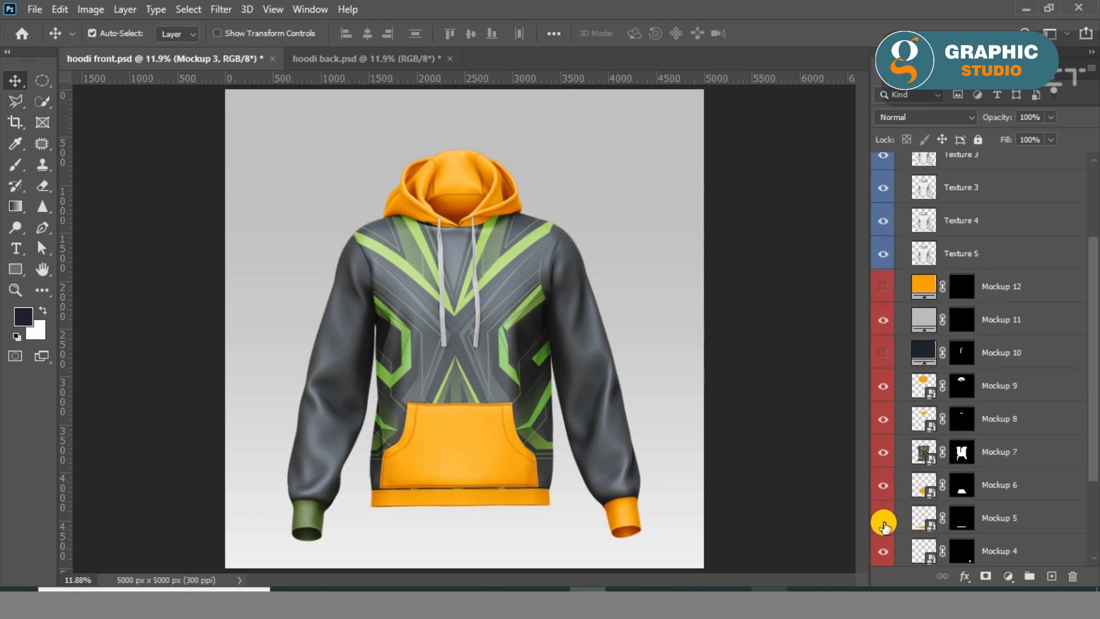
pyautogui.scroll(-2, 884, 558)
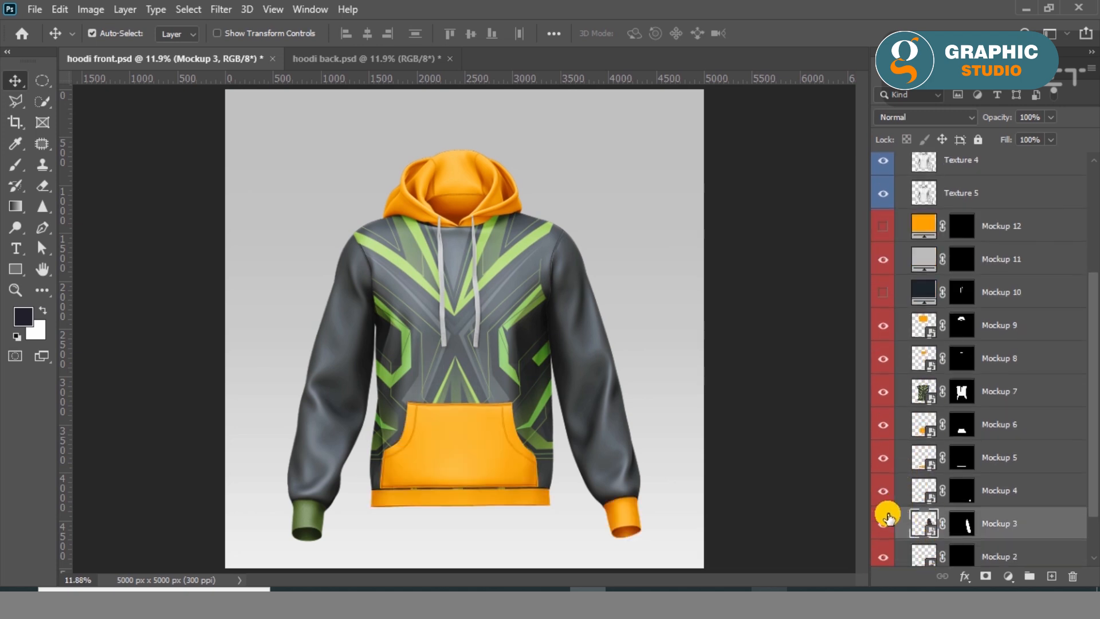
pyautogui.click(883, 491)
pyautogui.doubleClick(933, 503)
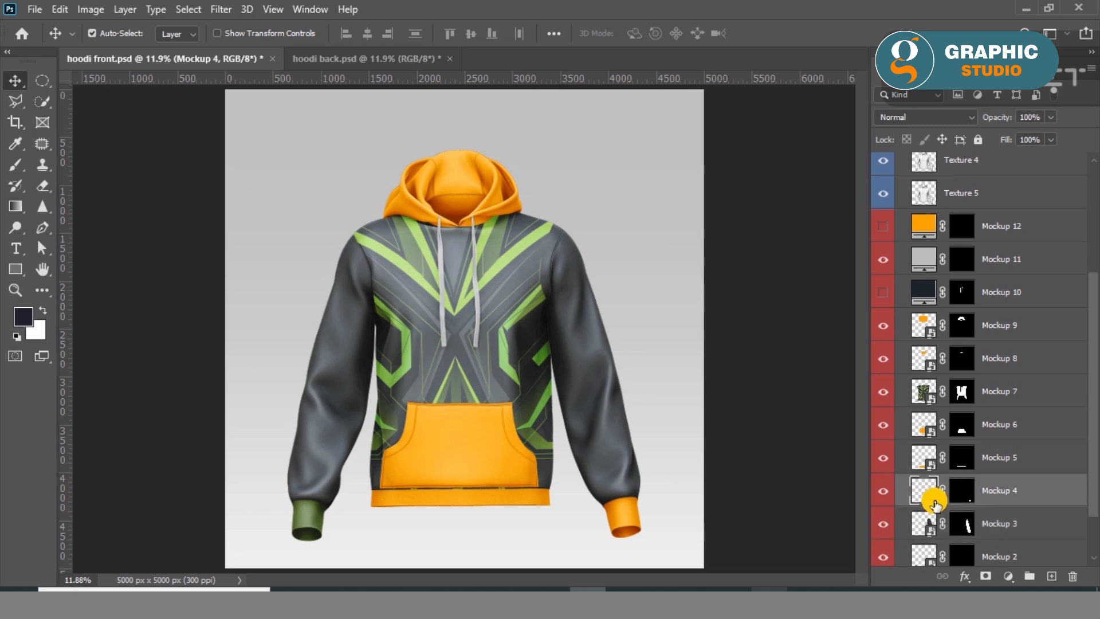
pyautogui.click(686, 305)
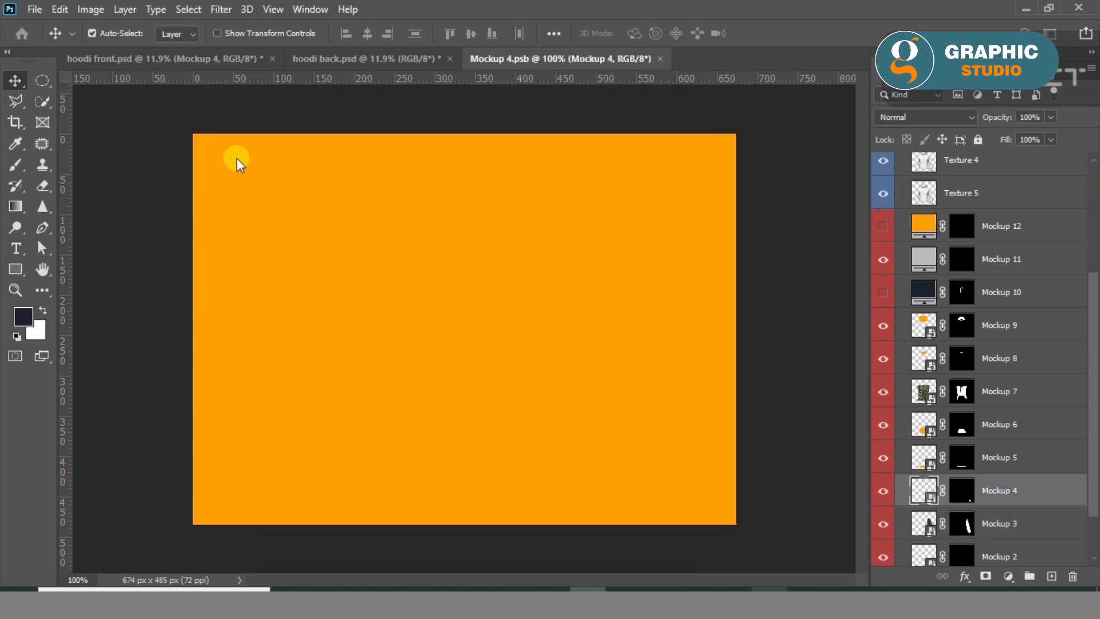
# Cover the Mockup 4 canvas with a rectangle about 682 by 494 px, filled with the recently used dark olive green.
pyautogui.click(16, 269)
pyautogui.moveTo(188, 129)
pyautogui.mouseDown()
pyautogui.moveTo(646, 476)
pyautogui.moveTo(739, 526)
pyautogui.mouseUp()
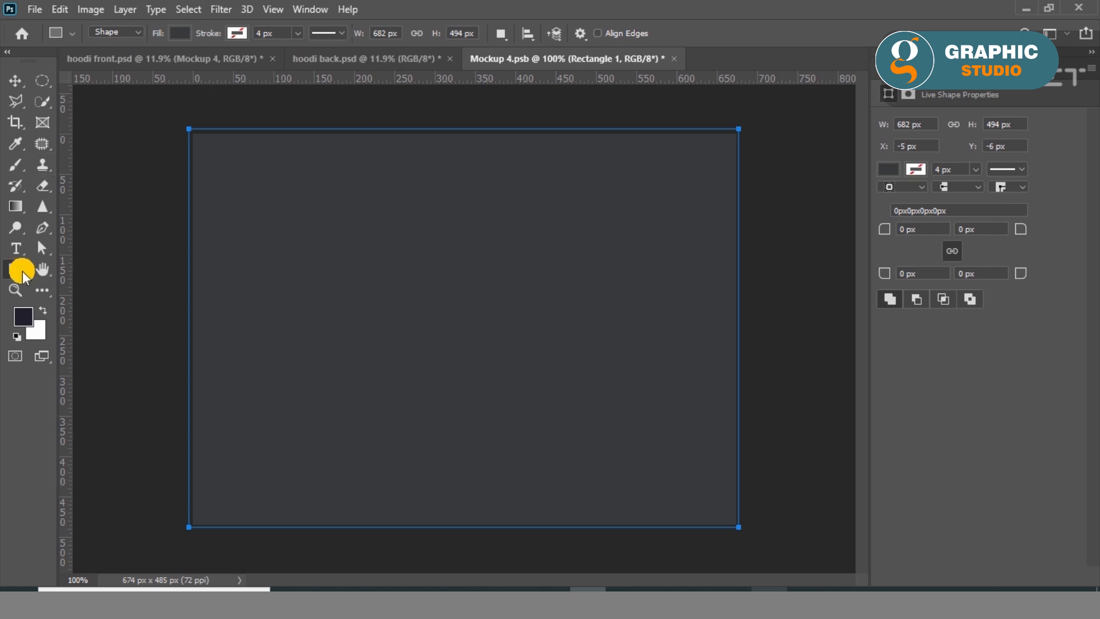
pyautogui.click(179, 33)
pyautogui.click(92, 115)
pyautogui.press('v')
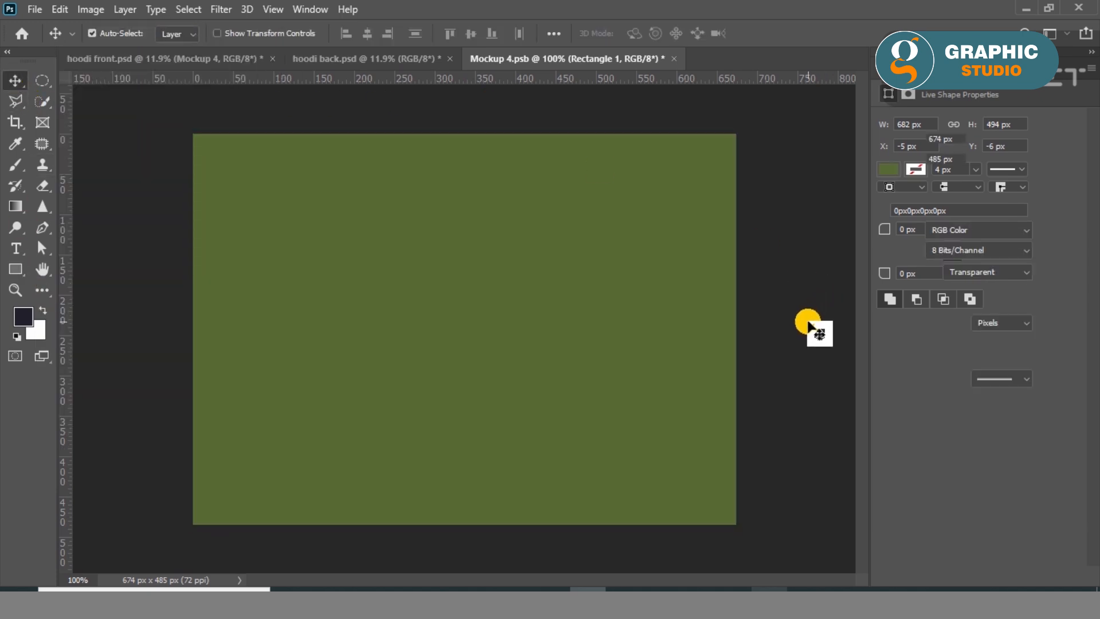
pyautogui.click(814, 328)
# Save the Mockup 4 cuff artwork, view the cuff in hoodi front.psd and close Mockup 4.psb.
pyautogui.hotkey('ctrl', 's')
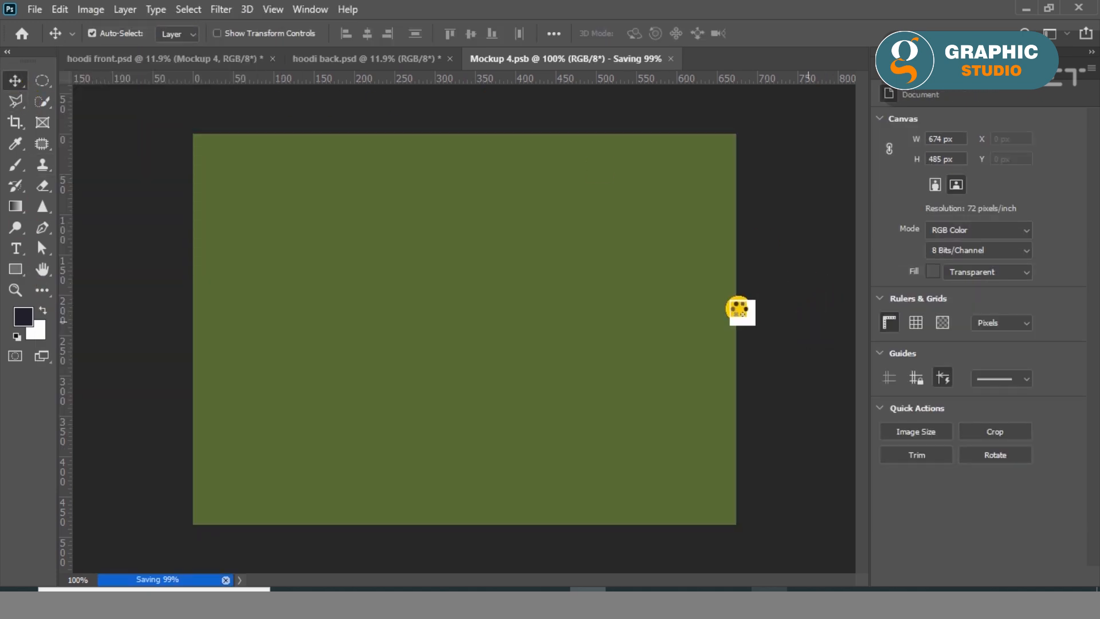
pyautogui.click(166, 59)
pyautogui.click(327, 302)
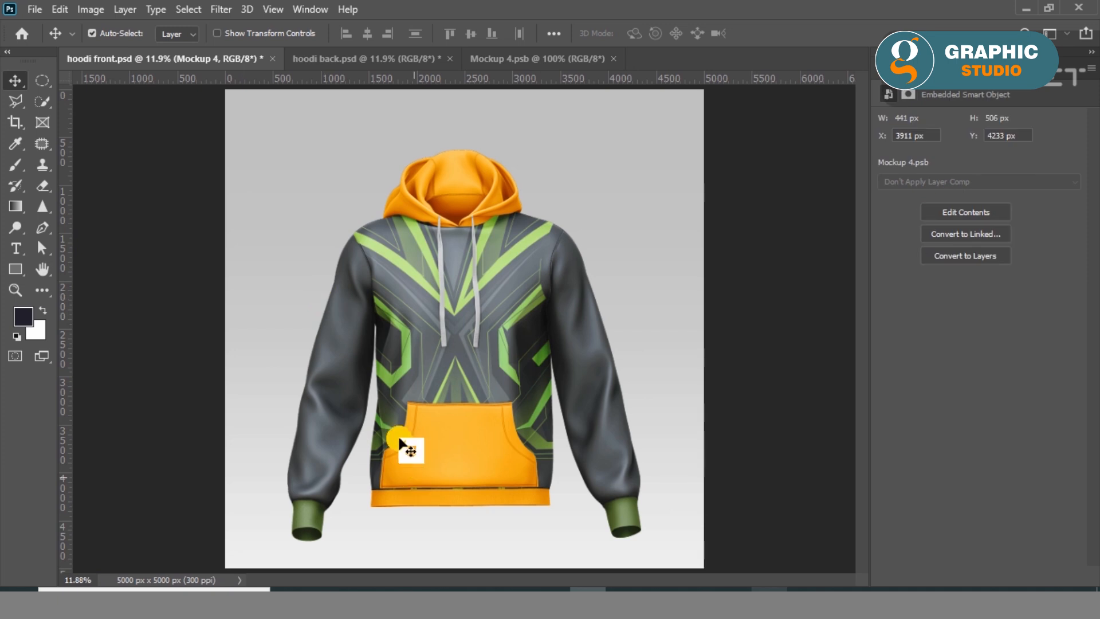
pyautogui.click(613, 59)
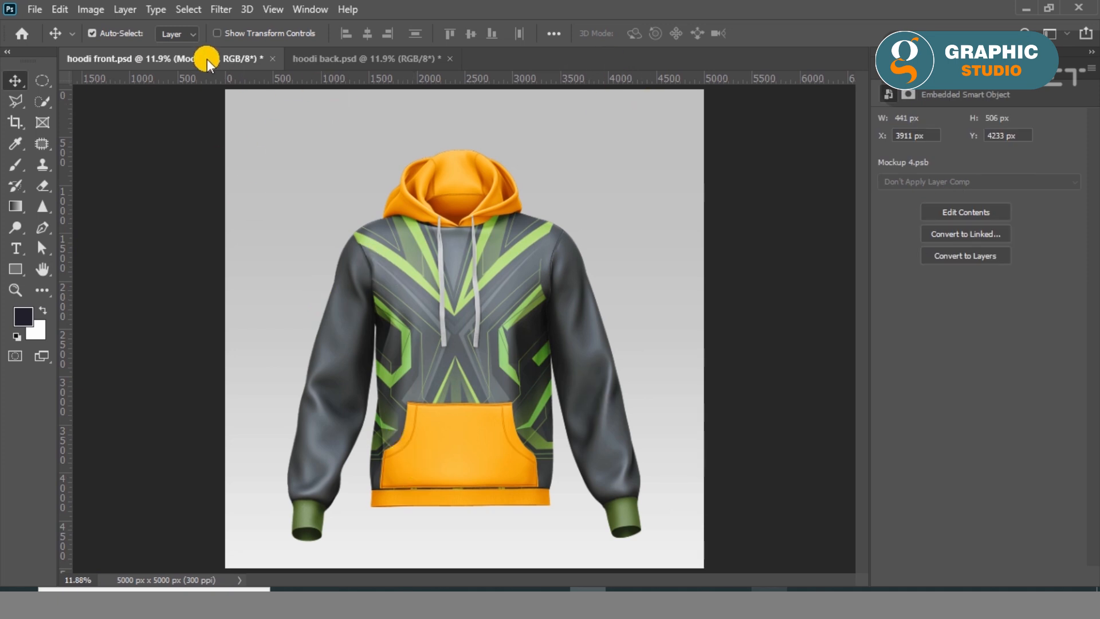
# Identify the front pocket's layer by toggling visibility and open the Mockup 6 smart object.
pyautogui.click(894, 68)
pyautogui.scroll(-3, 923, 508)
pyautogui.click(883, 485)
pyautogui.click(883, 486)
pyautogui.doubleClick(922, 486)
pyautogui.click(617, 306)
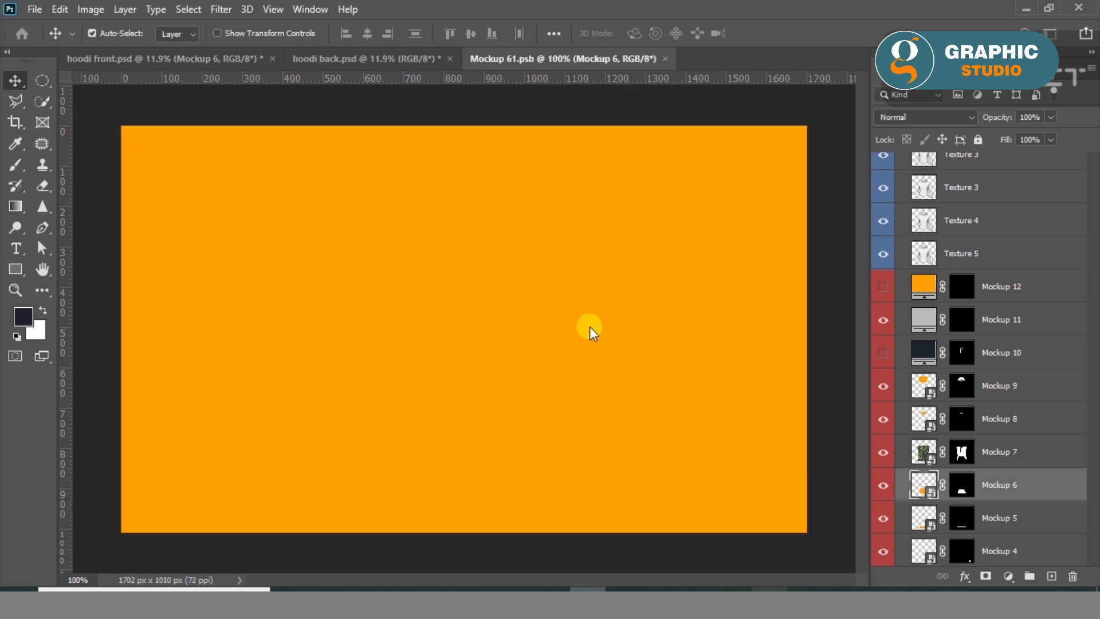
# Cover the pocket canvas with a rectangle about 1722 by 1034 px, filled with the recently used lighter olive green.
pyautogui.click(21, 277)
pyautogui.moveTo(117, 121); pyautogui.dragTo(812, 536)
pyautogui.click(183, 38)
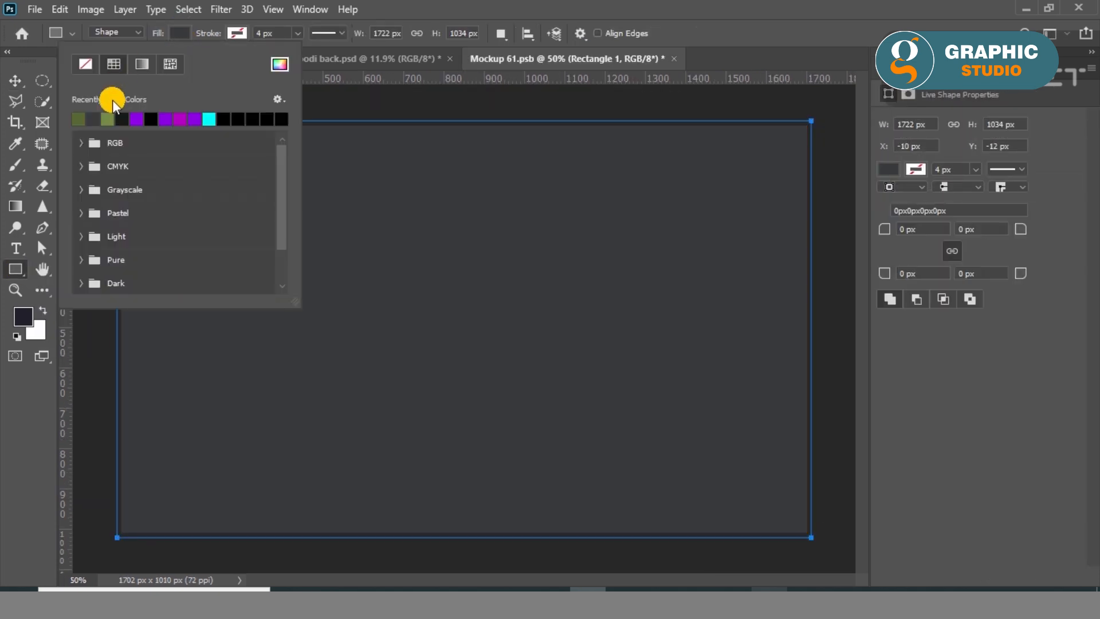
pyautogui.click(94, 112)
pyautogui.click(15, 80)
# Save and close Mockup 61.psb, and inspect the pocket up close in hoodi front.psd.
pyautogui.hotkey('ctrl', 's')
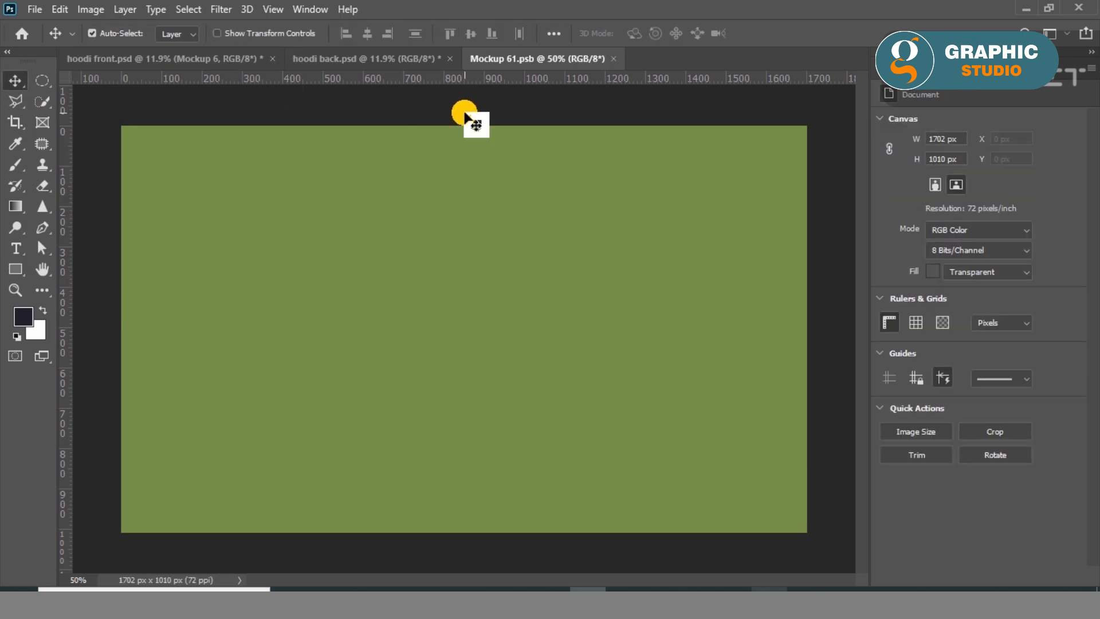
pyautogui.click(614, 58)
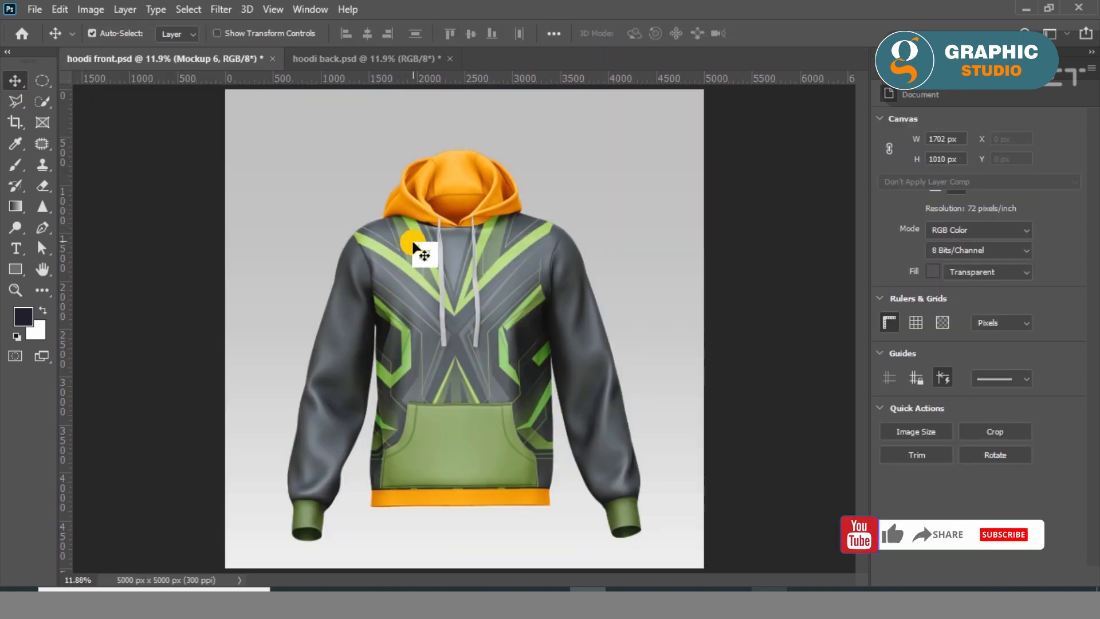
pyautogui.scroll(3, 469, 476)
pyautogui.scroll(-1, 446, 515)
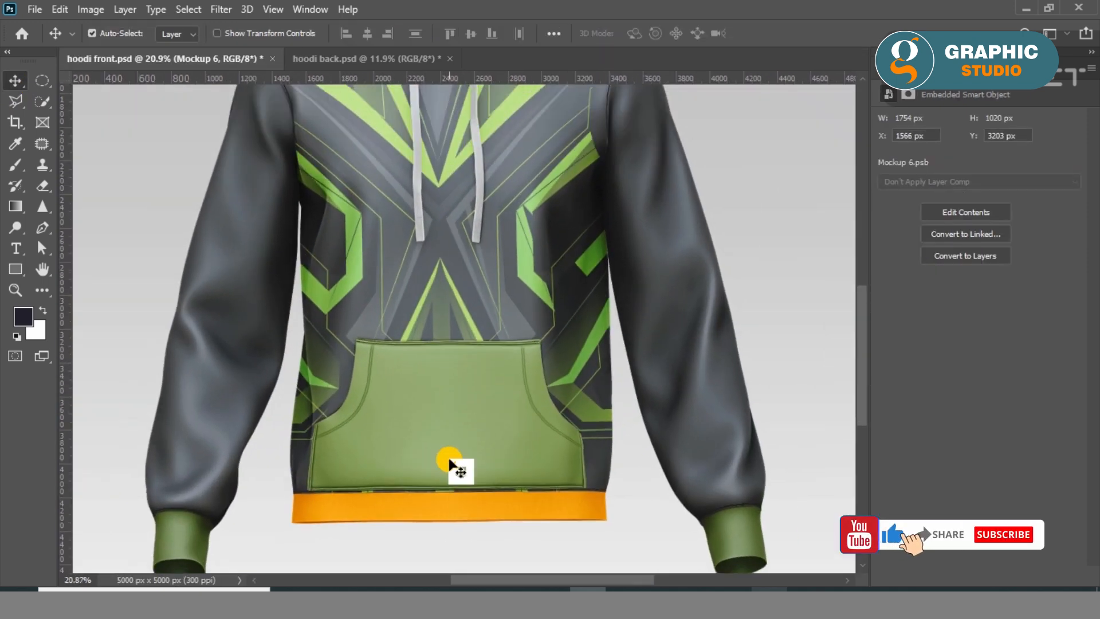
pyautogui.click(448, 432)
pyautogui.scroll(-2, 437, 515)
pyautogui.scroll(-2, 509, 511)
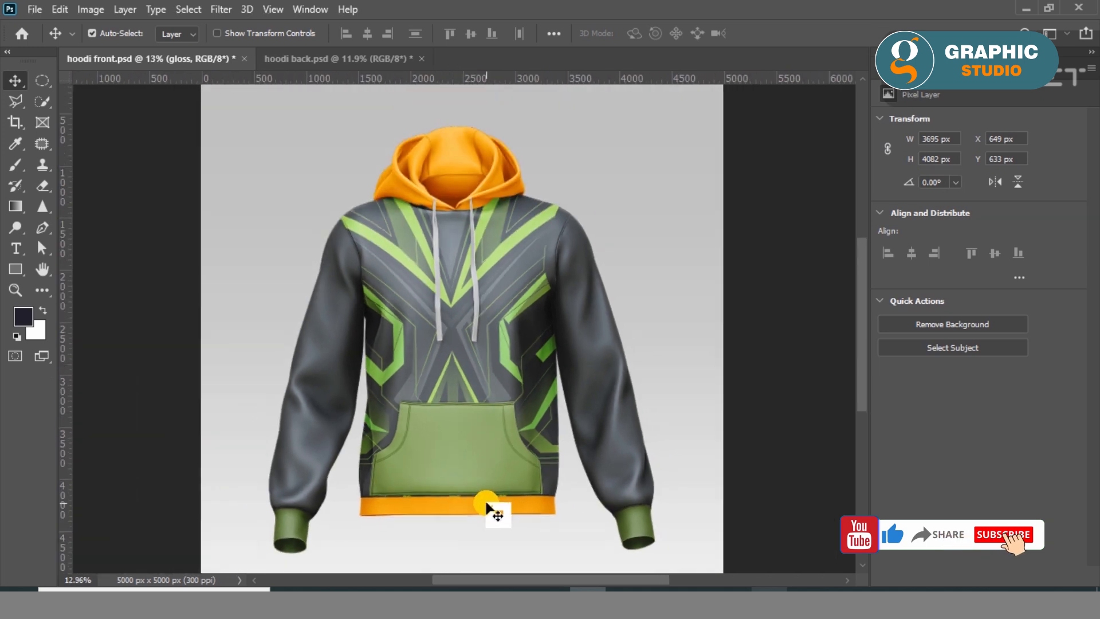
pyautogui.hotkey('ctrl', '0')
# Identify the bottom waistband's layer by toggling layer visibility and open the Mockup 5 smart object.
pyautogui.click(945, 67)
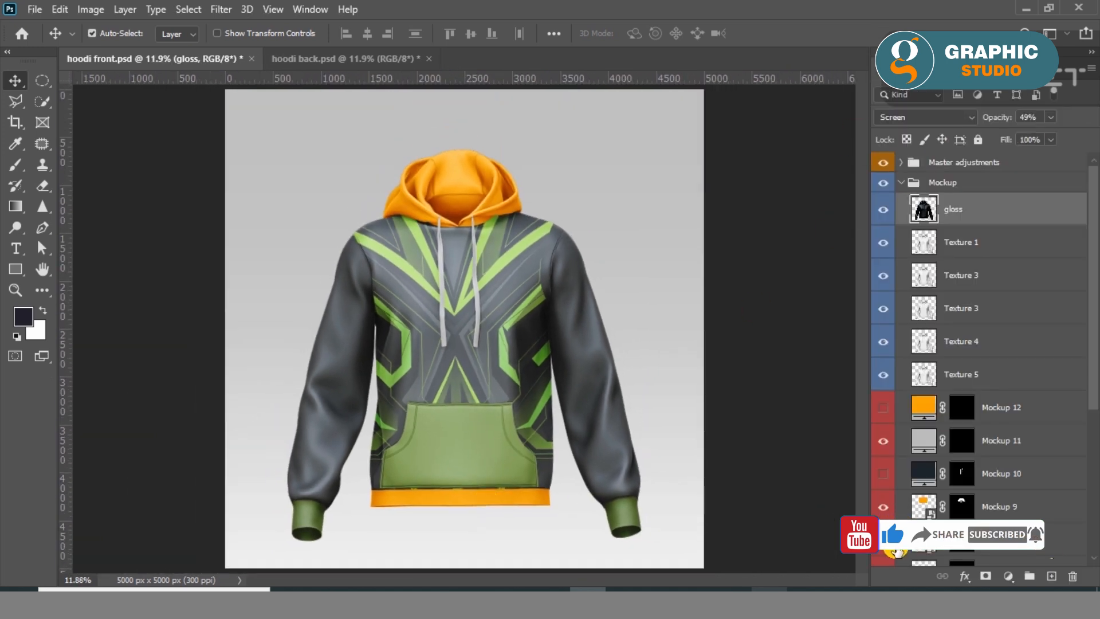
pyautogui.scroll(-2, 921, 539)
pyautogui.click(883, 526)
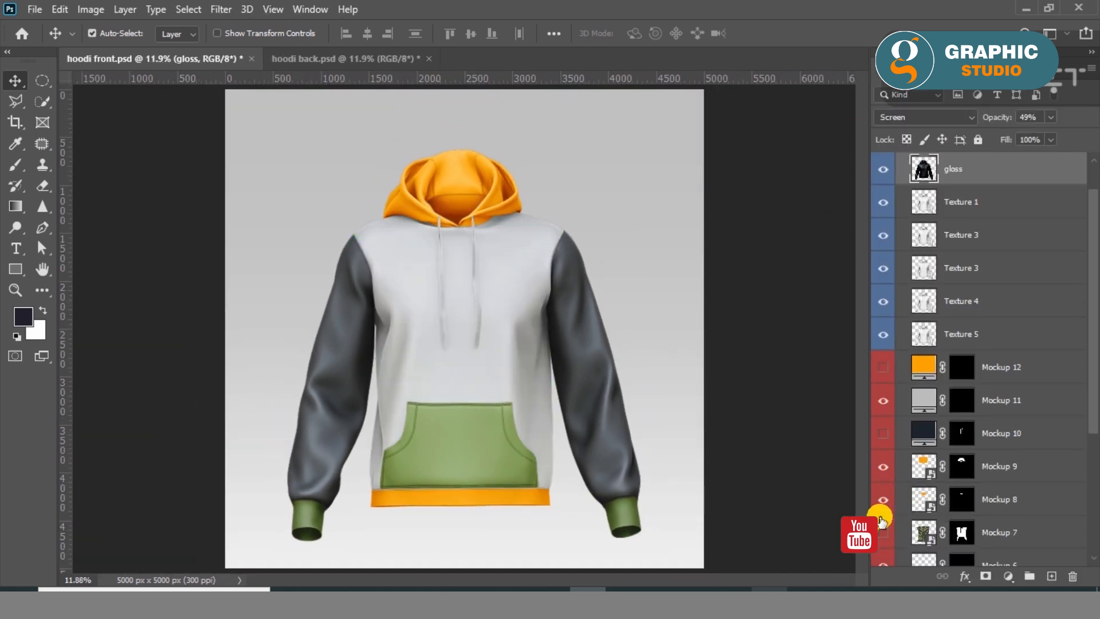
pyautogui.click(883, 526)
pyautogui.scroll(-5, 927, 497)
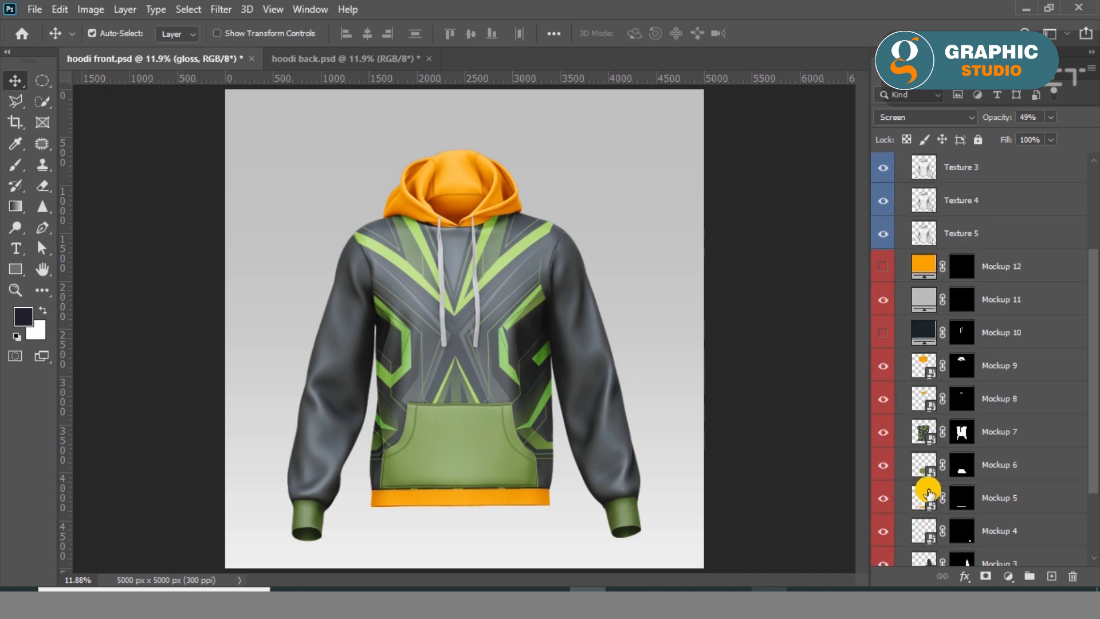
pyautogui.click(883, 465)
pyautogui.click(883, 465)
pyautogui.click(885, 499)
pyautogui.click(885, 499)
pyautogui.doubleClick(926, 506)
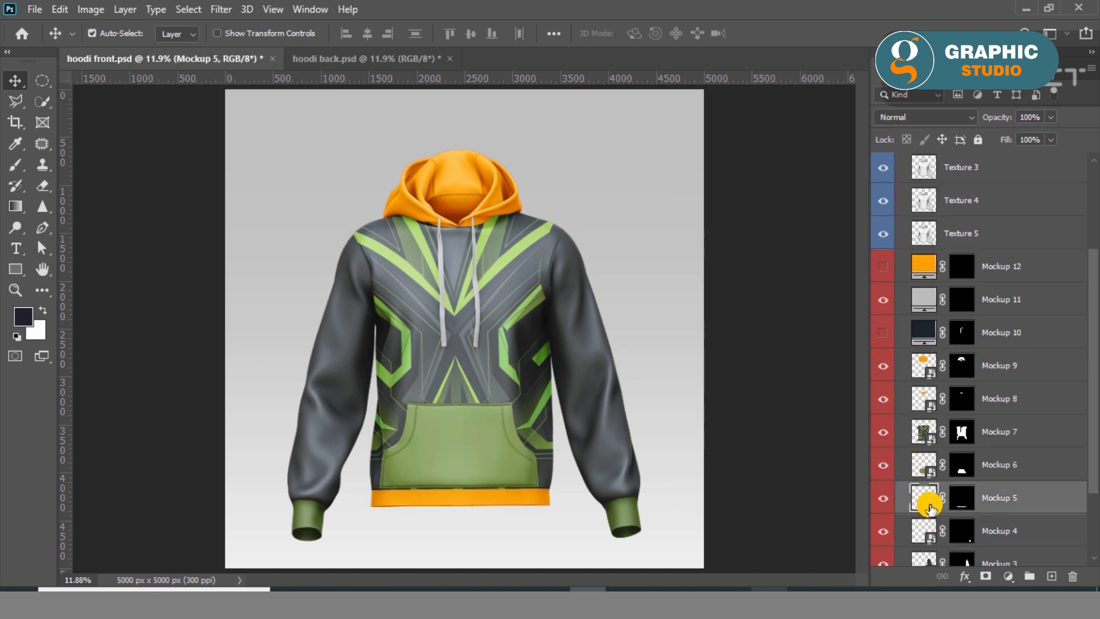
pyautogui.click(623, 311)
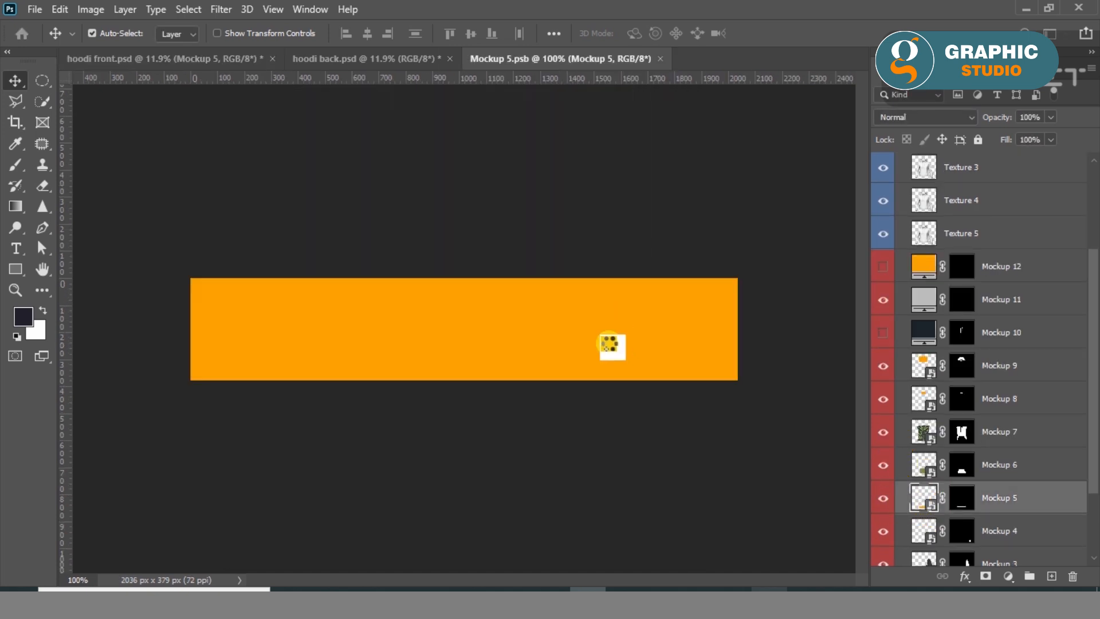
# Cover the Mockup 5 canvas with a rectangle about 2069 by 418 px, filled with the recently used dark olive green.
pyautogui.click(15, 270)
pyautogui.moveTo(186, 271); pyautogui.dragTo(742, 384)
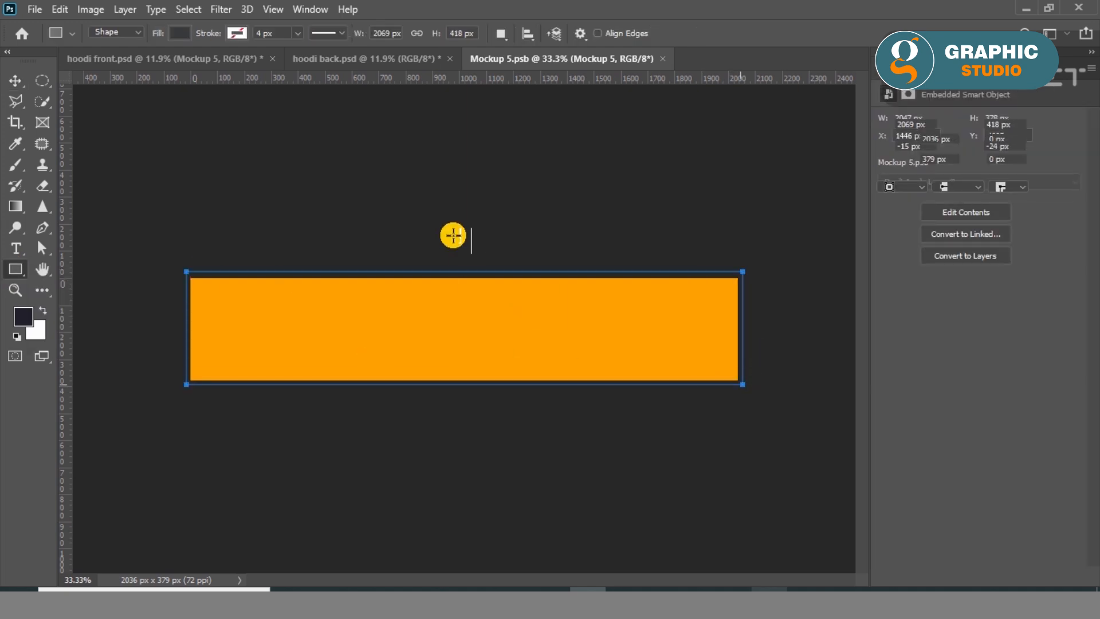
pyautogui.click(179, 33)
pyautogui.click(86, 117)
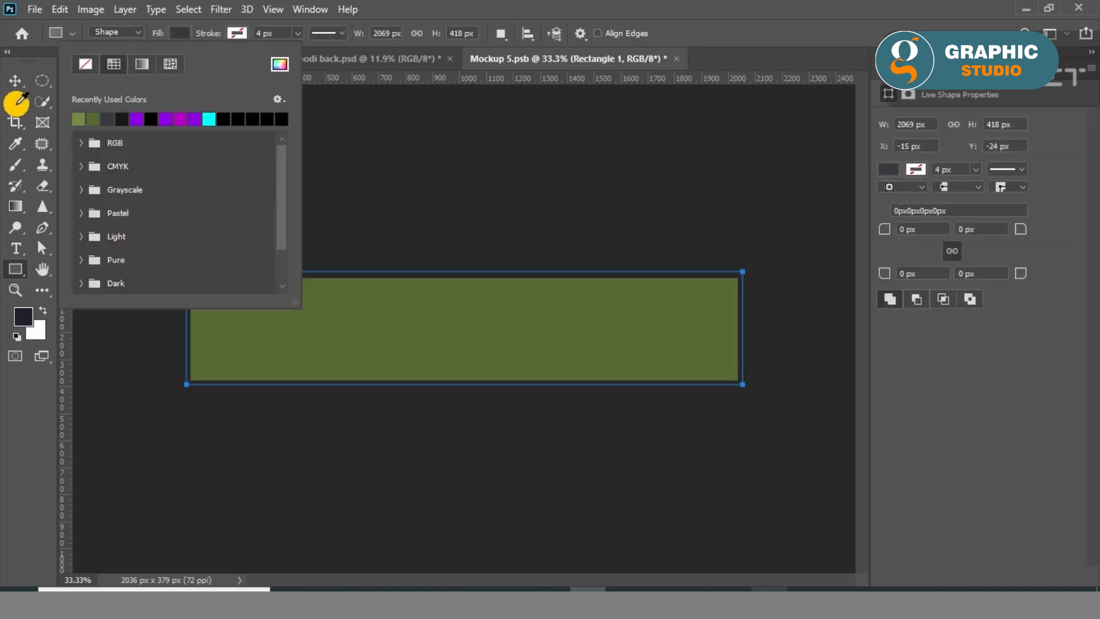
pyautogui.click(15, 80)
# Save the Mockup 5 waistband artwork, view it in hoodi front.psd and close Mockup 5.psb.
pyautogui.hotkey('ctrl', 's')
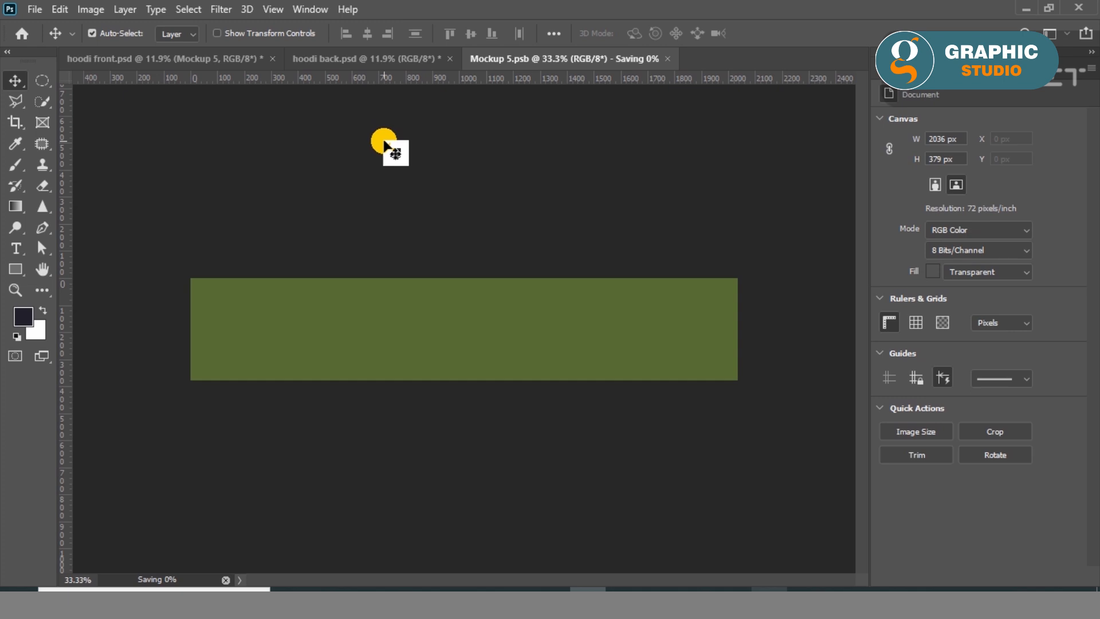
pyautogui.click(34, 9)
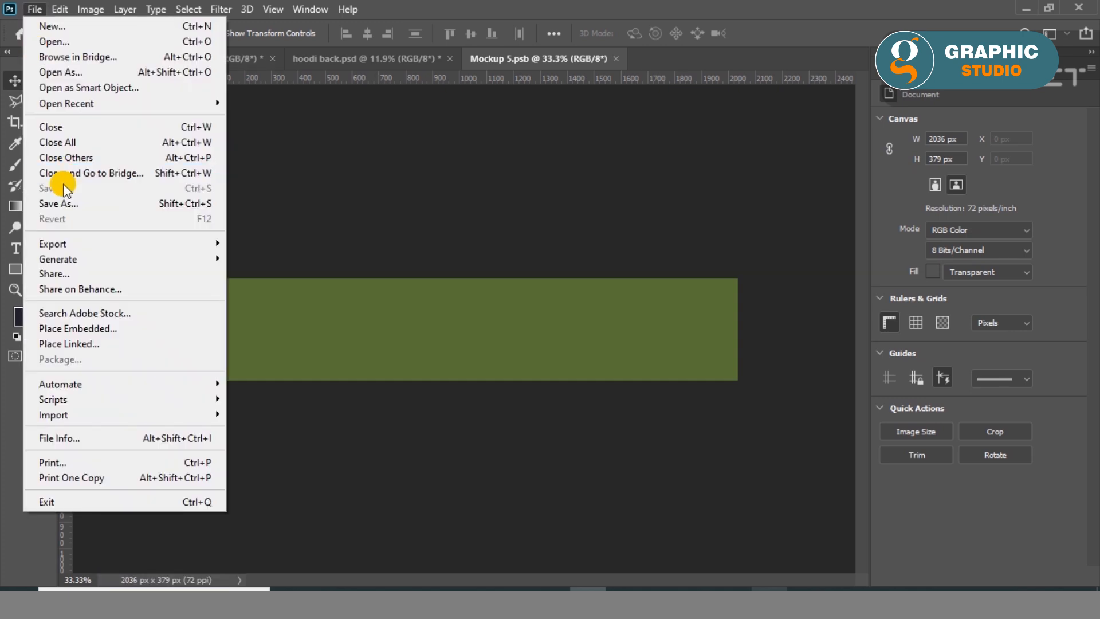
pyautogui.click(464, 229)
pyautogui.click(175, 60)
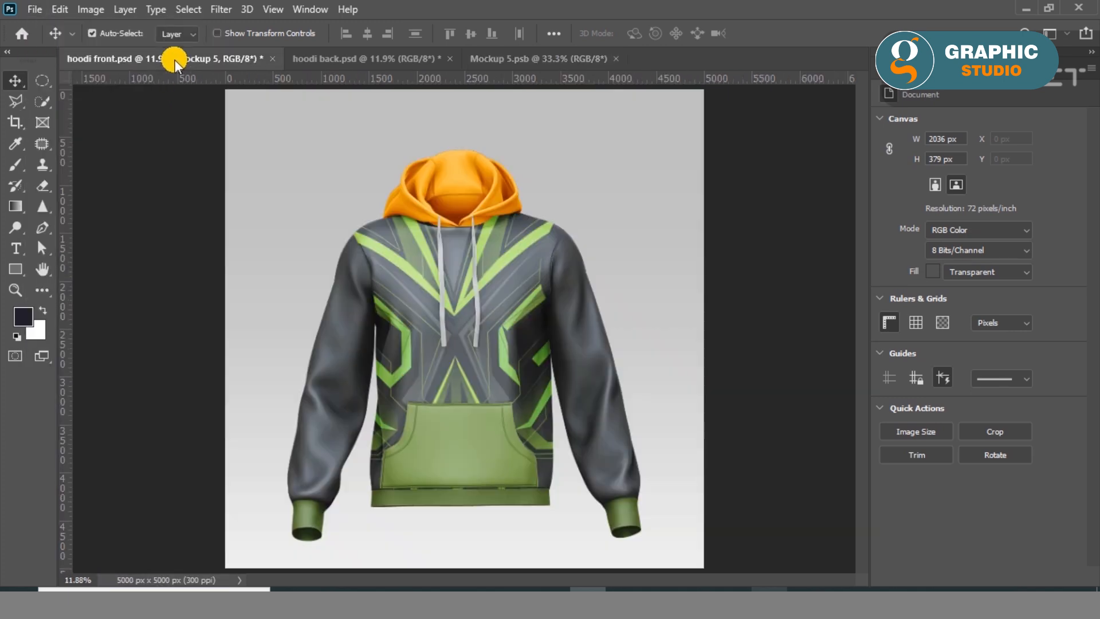
pyautogui.click(888, 74)
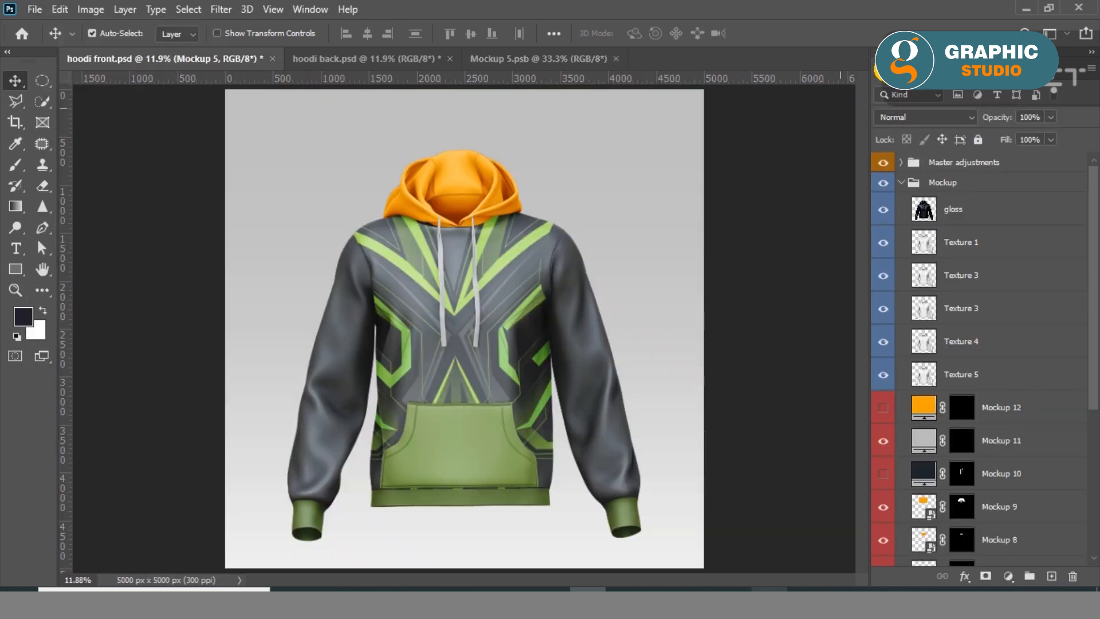
pyautogui.click(615, 58)
# Check the hood's layer by toggling its visibility and open the Mockup 9 smart object.
pyautogui.click(884, 509)
pyautogui.click(886, 510)
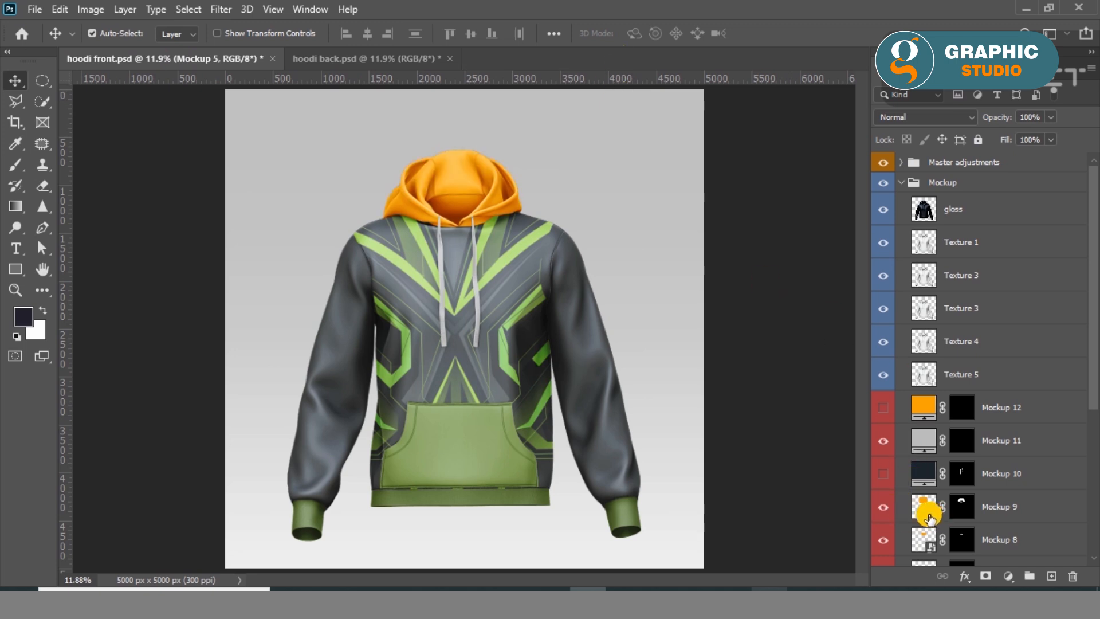
pyautogui.doubleClick(926, 507)
pyautogui.click(612, 307)
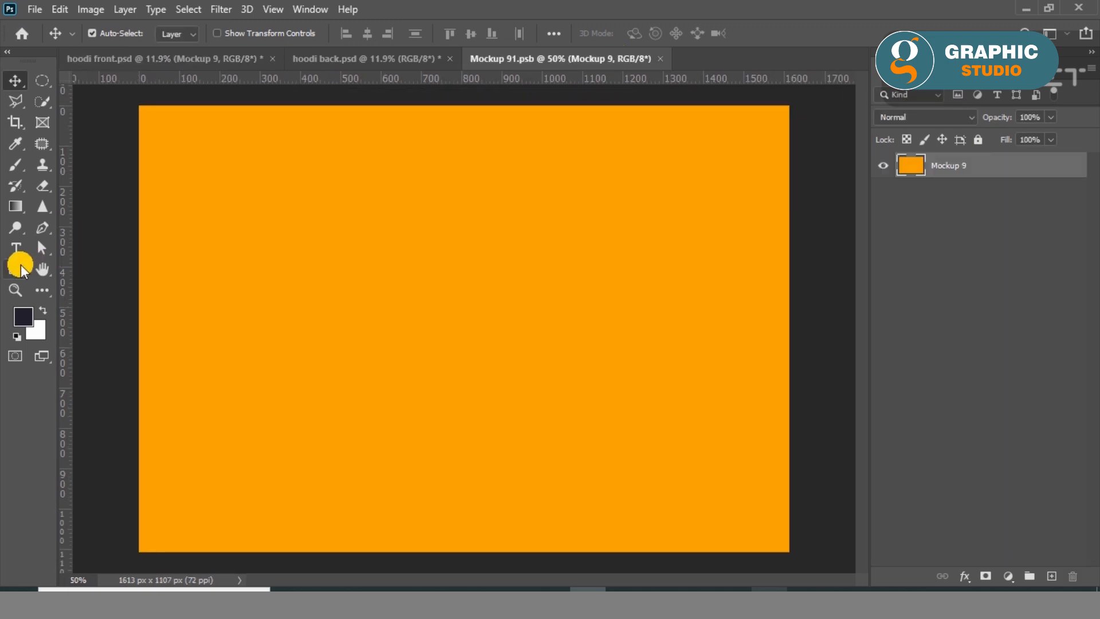
# Cover the Mockup 9 canvas with a rectangle about 1637 by 1146 px, filled with the recently used dark olive green.
pyautogui.click(22, 269)
pyautogui.click(166, 35)
pyautogui.click(87, 119)
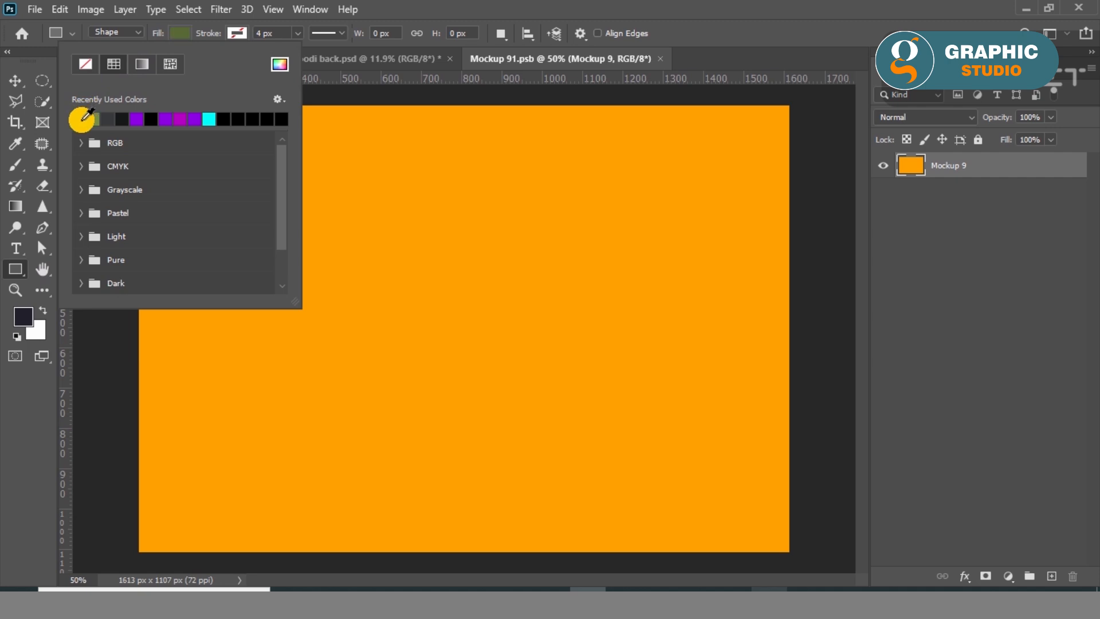
pyautogui.moveTo(792, 101)
pyautogui.mouseDown()
pyautogui.moveTo(424, 435)
pyautogui.moveTo(334, 460)
pyautogui.moveTo(436, 322)
pyautogui.mouseUp()
pyautogui.press('v')
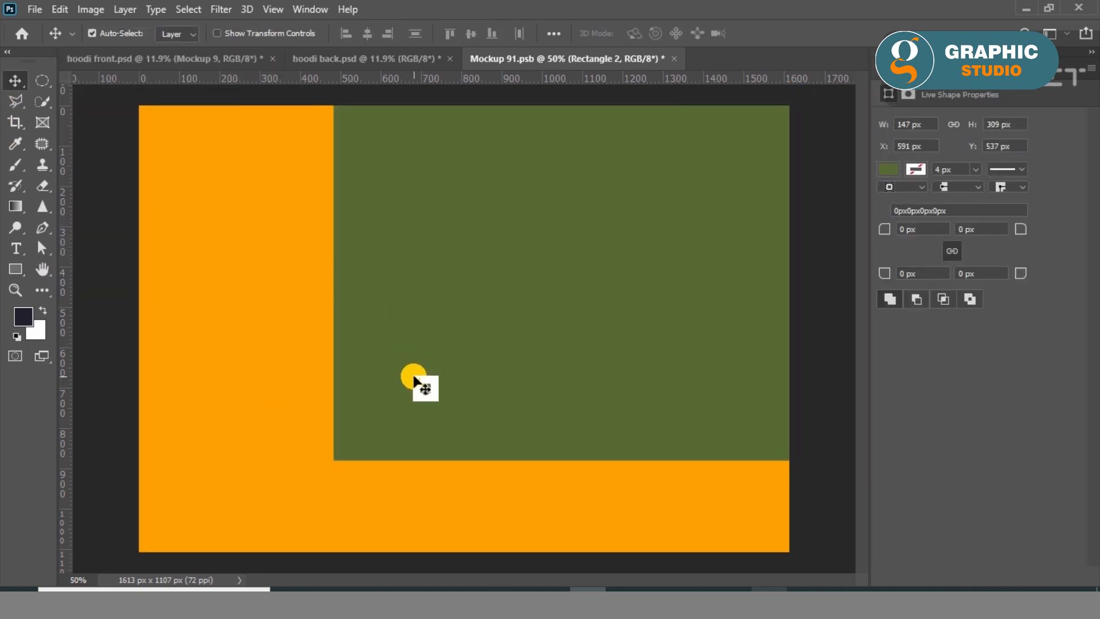
pyautogui.hotkey('ctrl', 't')
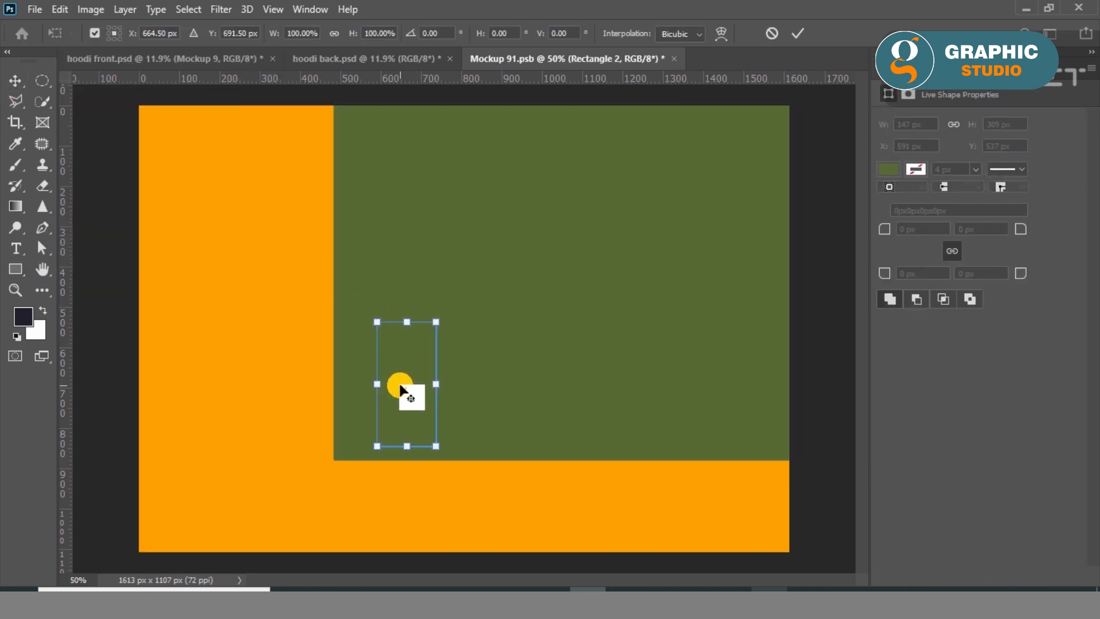
pyautogui.click(24, 90)
pyautogui.click(592, 248)
pyautogui.hotkey('ctrl', 't')
pyautogui.moveTo(331, 460); pyautogui.dragTo(131, 564)
pyautogui.moveTo(139, 331); pyautogui.dragTo(131, 338)
pyautogui.click(10, 81)
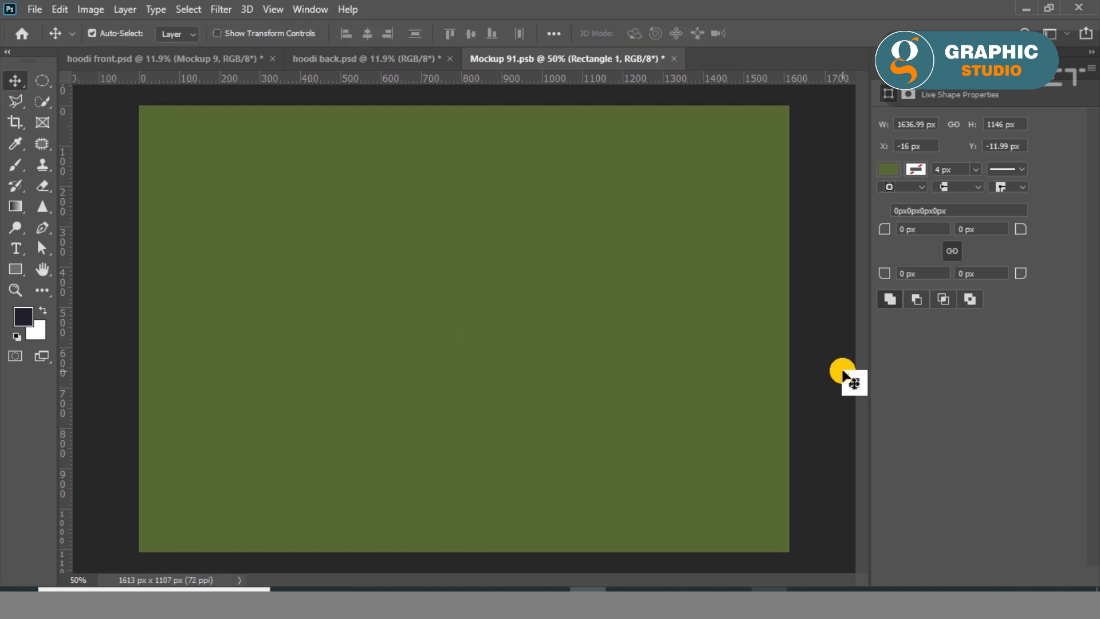
# Save the Mockup 9 hood artwork, return to hoodi front.psd and open the Mockup 8 smart object.
pyautogui.click(847, 372)
pyautogui.hotkey('ctrl', 's')
pyautogui.click(146, 59)
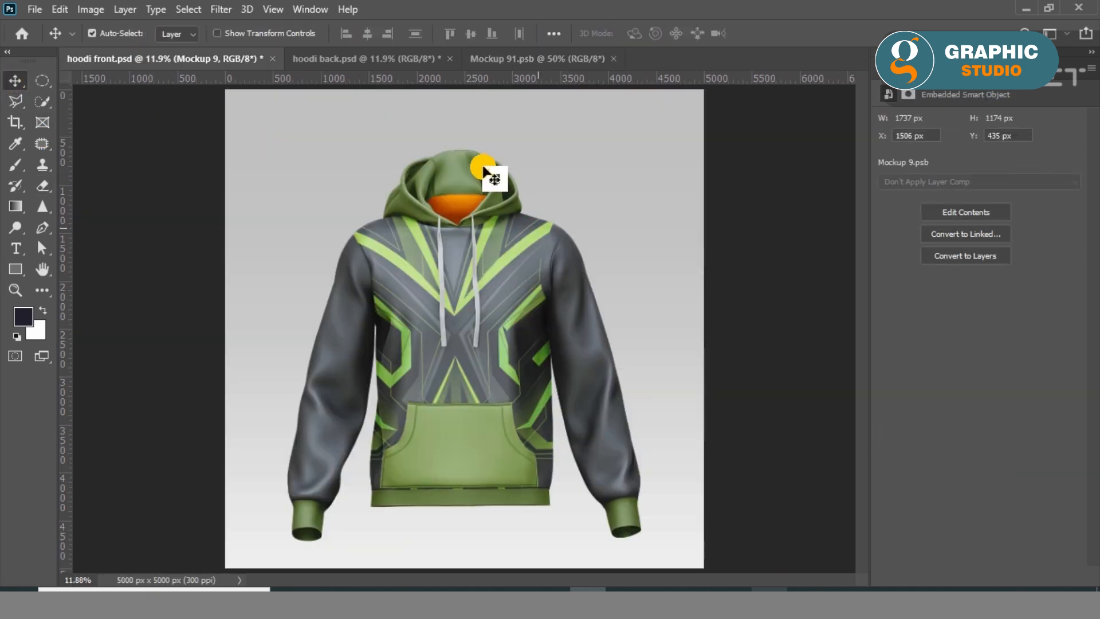
pyautogui.click(884, 85)
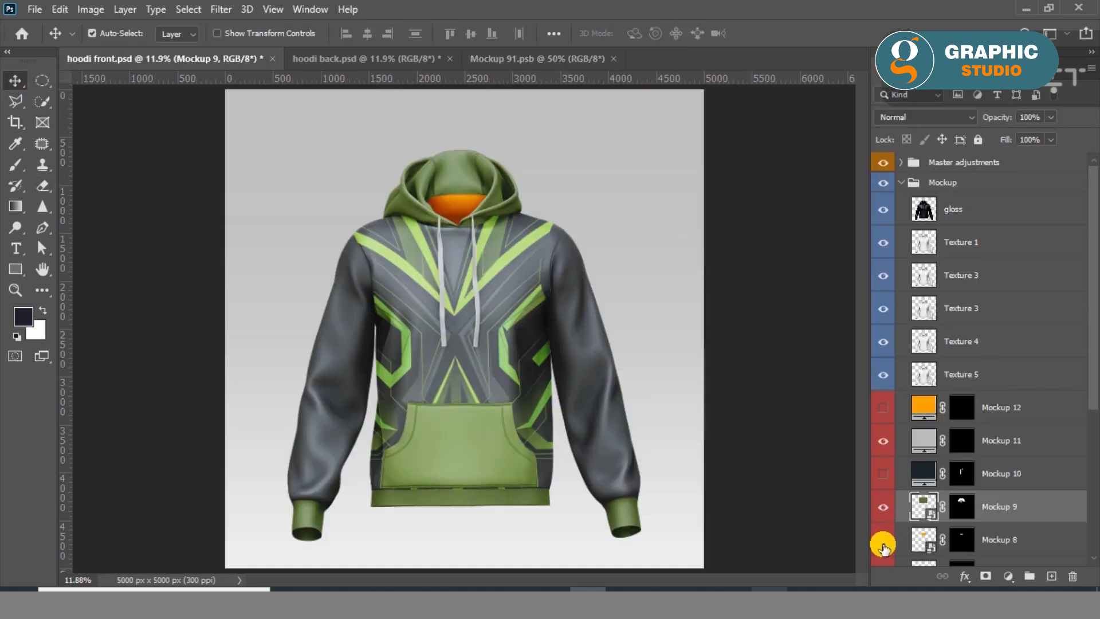
pyautogui.doubleClick(924, 540)
pyautogui.click(619, 308)
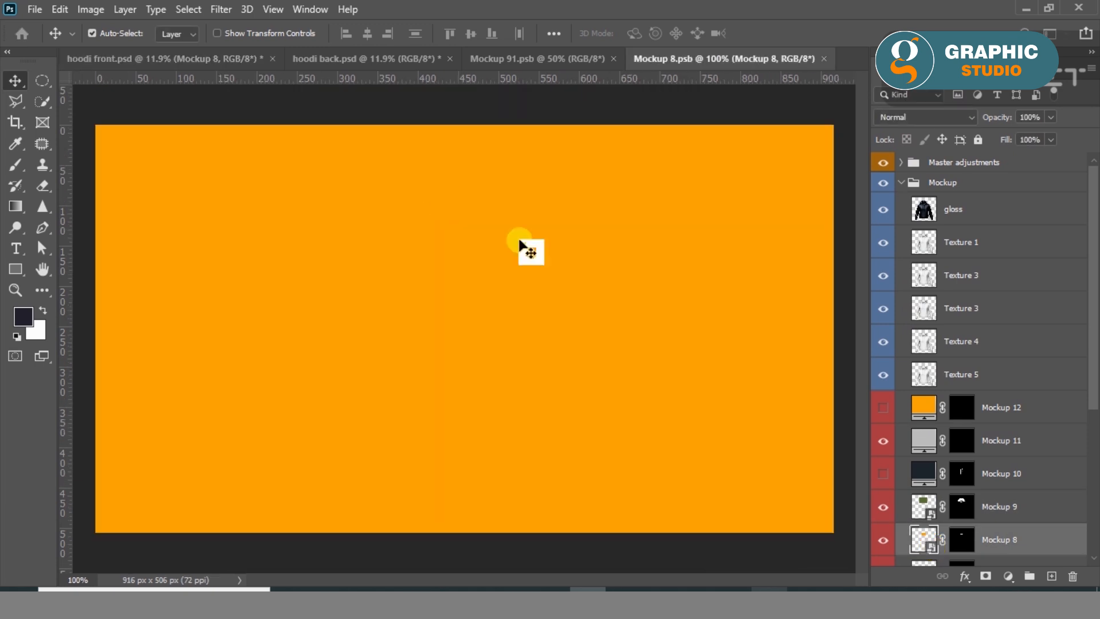
# Cover the Mockup 8 canvas with a dark grey rectangle about 922 by 513 px and save the artwork.
pyautogui.click(13, 270)
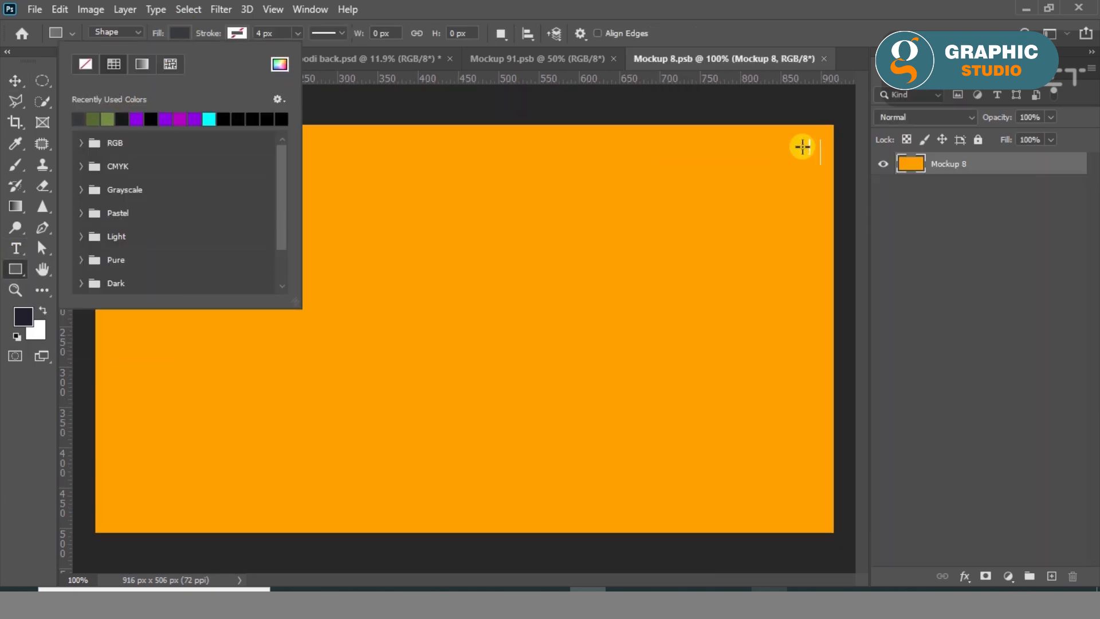
pyautogui.moveTo(835, 123); pyautogui.dragTo(93, 535)
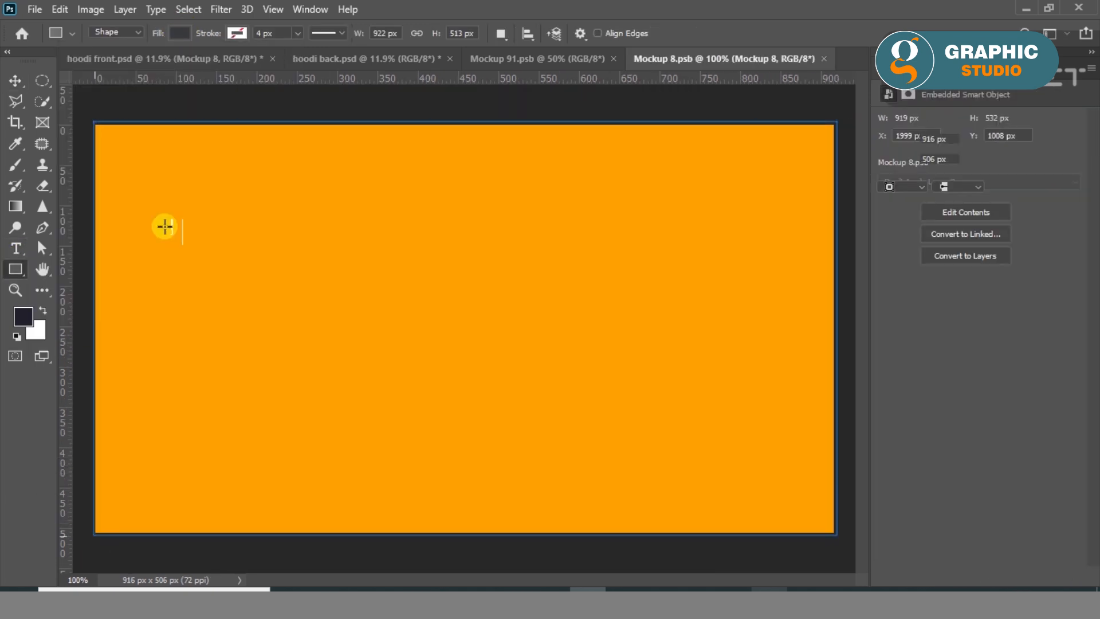
pyautogui.click(15, 80)
pyautogui.click(295, 113)
pyautogui.hotkey('ctrl', 's')
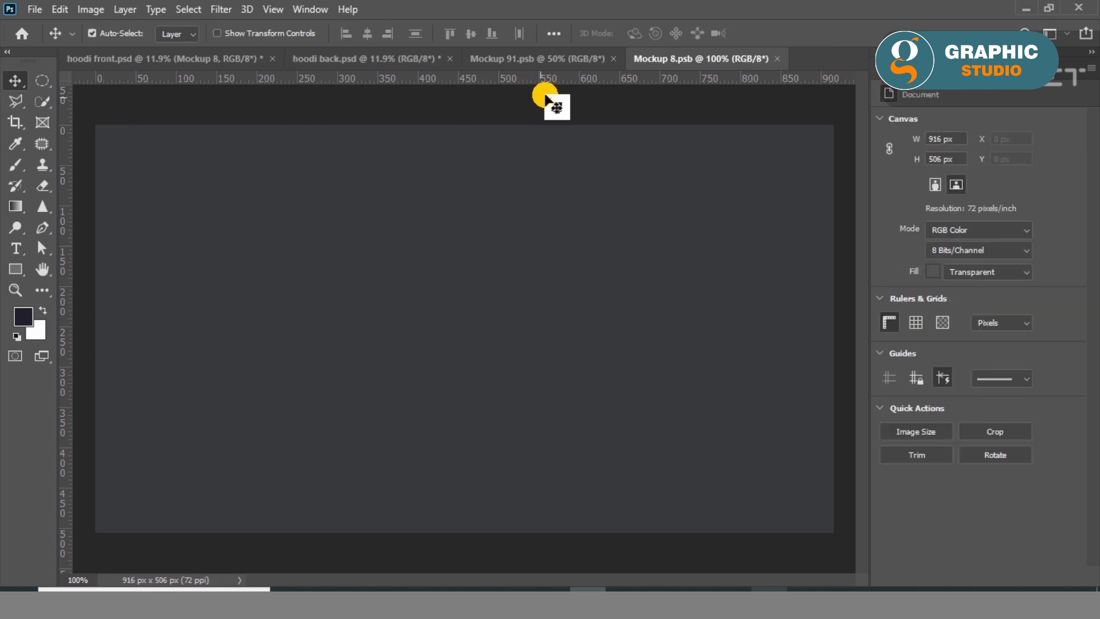
# Close the saved Mockup 91.psb and Mockup 8.psb documents to get back to hoodi front.psd.
pyautogui.click(614, 59)
pyautogui.moveTo(659, 243); pyautogui.dragTo(610, 290)
pyautogui.hotkey('ctrl', 'z')
pyautogui.click(34, 9)
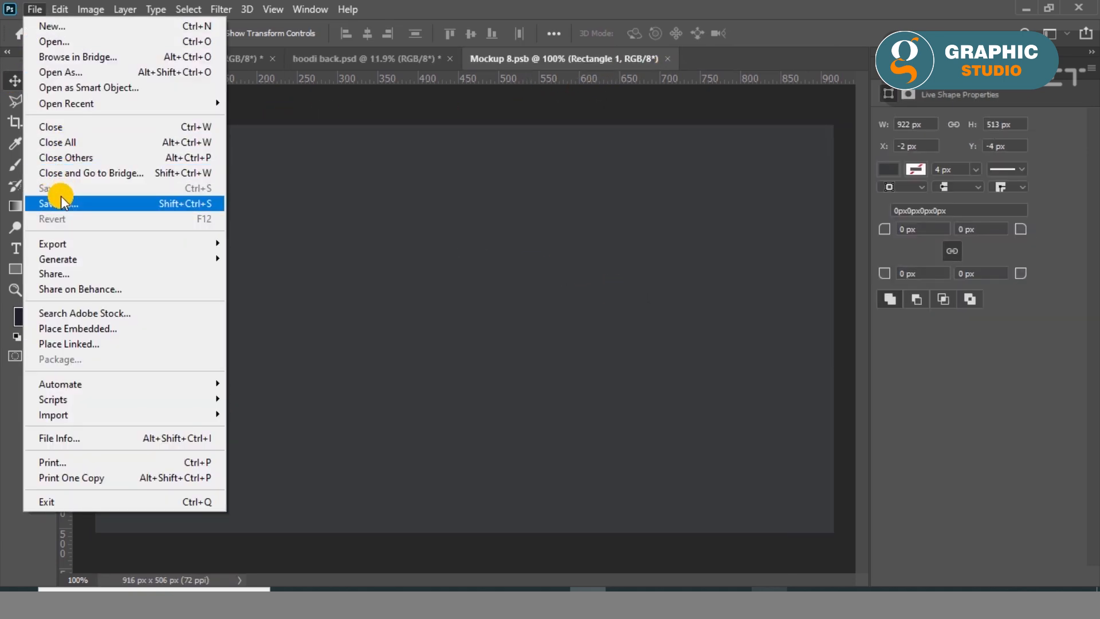
pyautogui.click(592, 238)
pyautogui.click(449, 107)
pyautogui.click(614, 60)
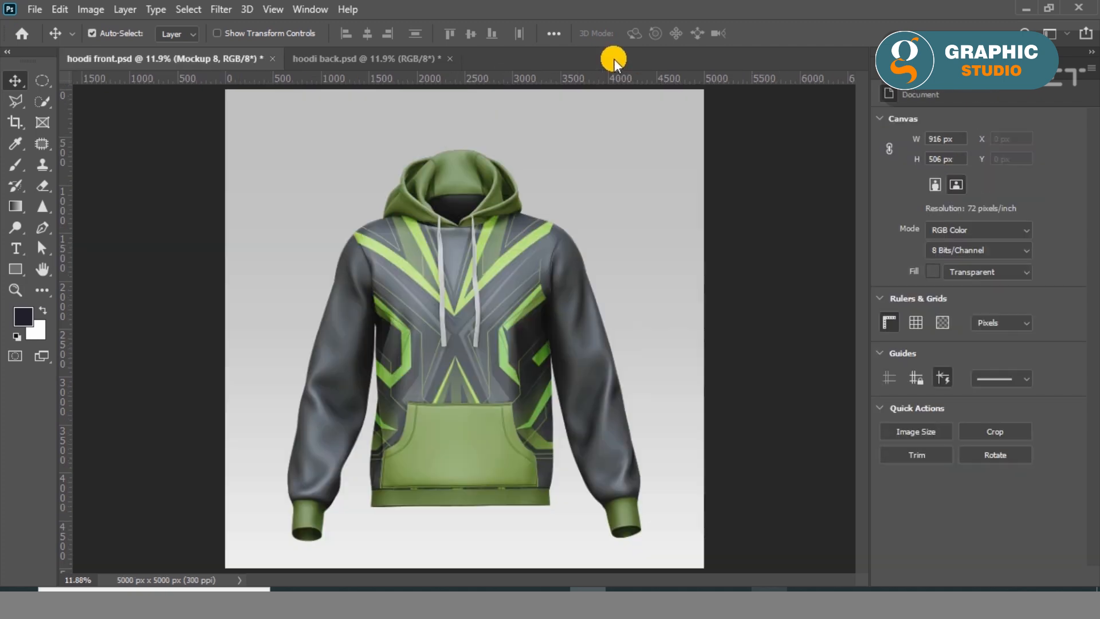
# Turn on the dark Mockup 10 drawstring layer and inspect the stitched drawstring end up close.
pyautogui.click(891, 69)
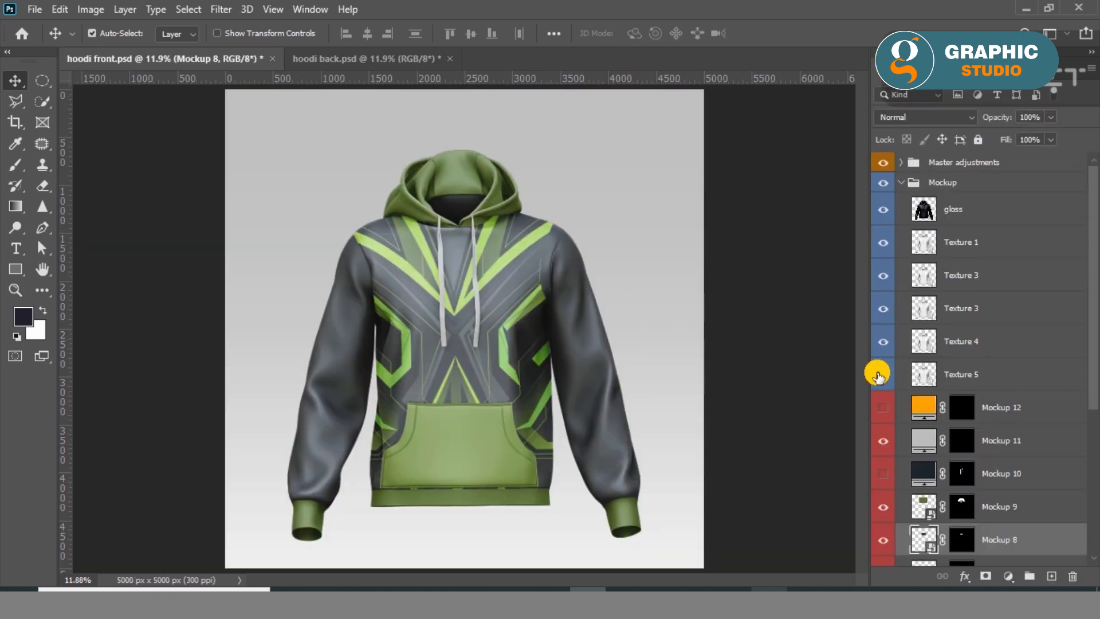
pyautogui.click(882, 475)
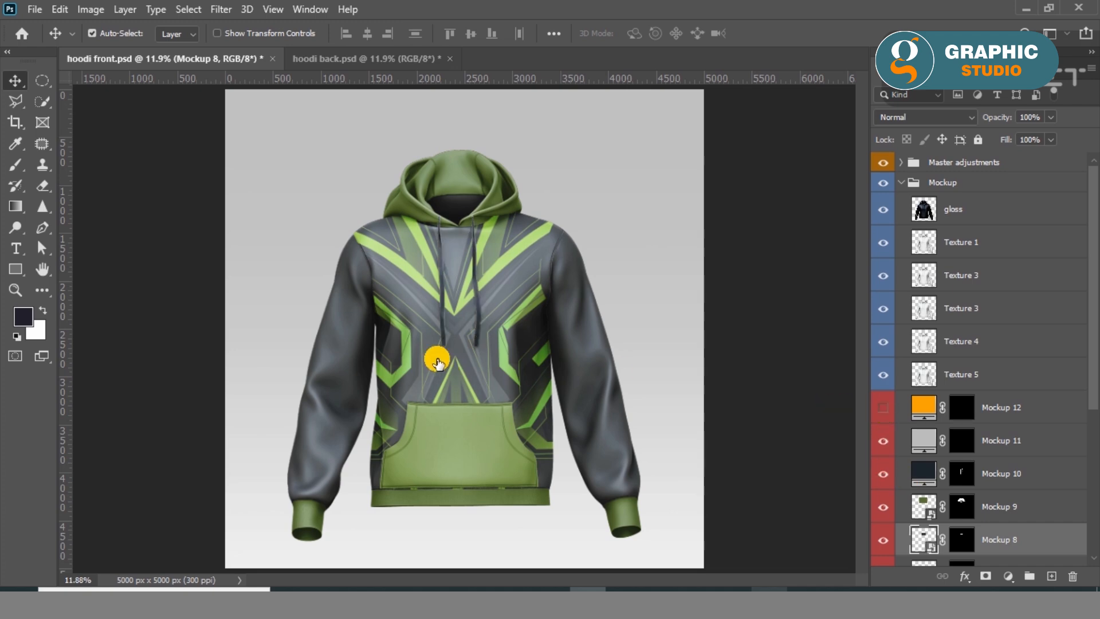
pyautogui.scroll(15, 446, 369)
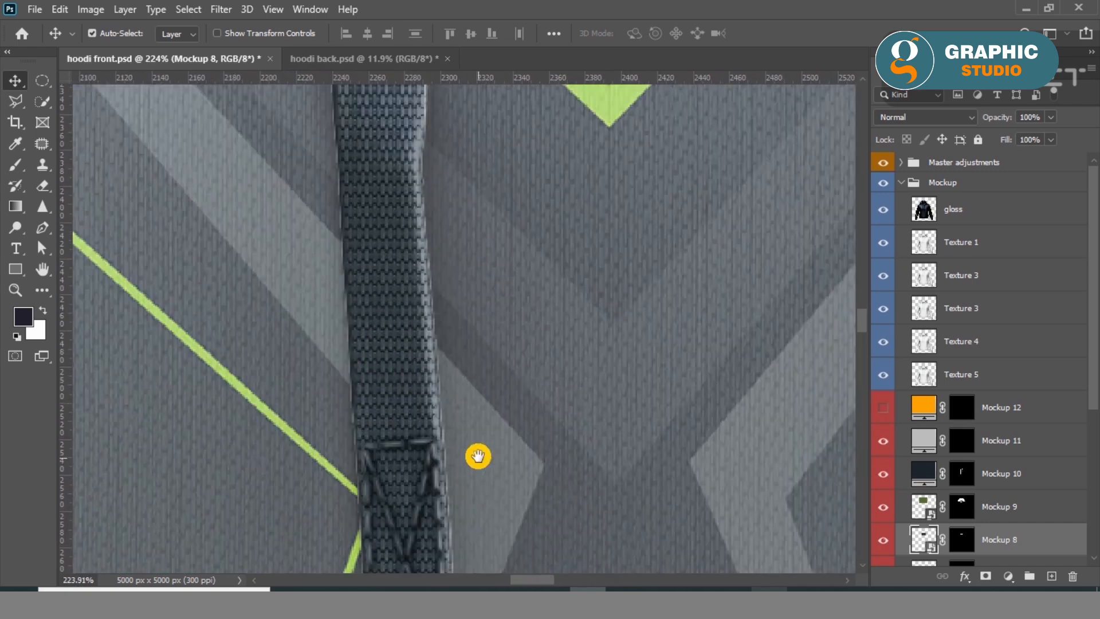
pyautogui.moveTo(478, 456); pyautogui.dragTo(498, 250)
# Show the Mockup 12 stitching layer and recolour it with the light green sampled from the body design's thin line.
pyautogui.click(881, 413)
pyautogui.doubleClick(923, 407)
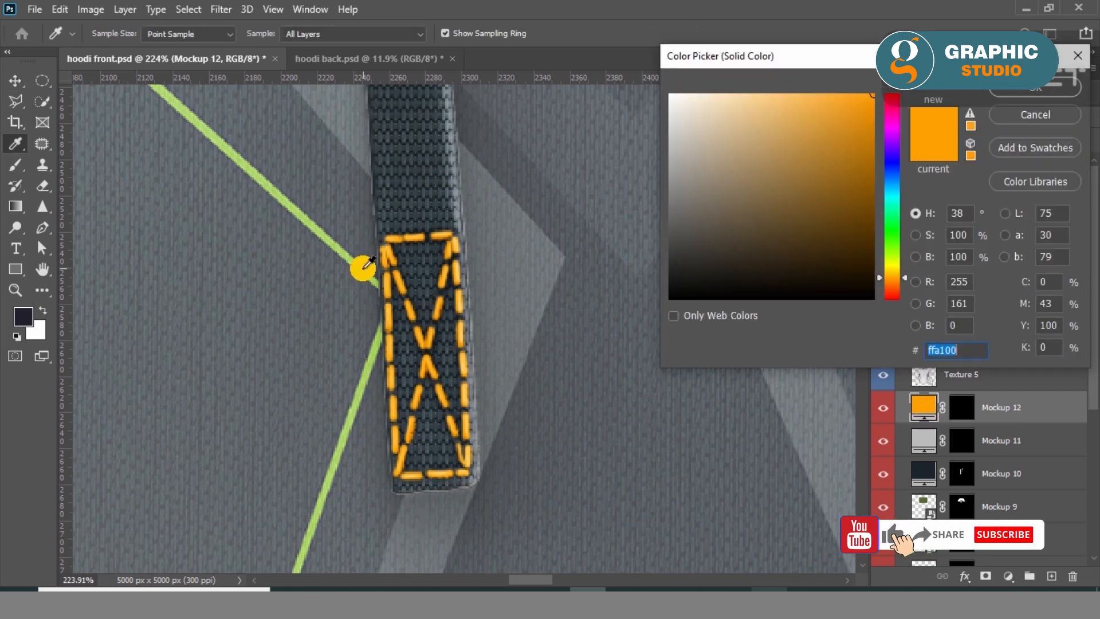
pyautogui.click(361, 268)
pyautogui.click(1019, 90)
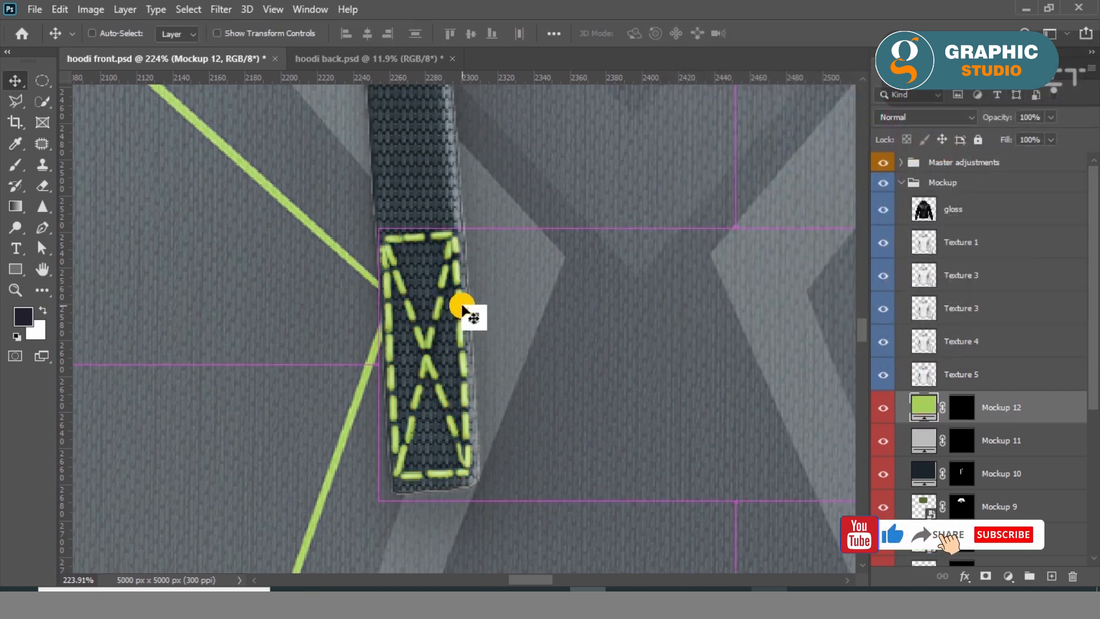
# Examine the coloured front hoodie up close, including the body, pocket, waistband and cuffs, then view it whole.
pyautogui.hotkey('ctrl', '0')
pyautogui.scroll(-1, 496, 321)
pyautogui.click(215, 262)
pyautogui.scroll(5, 474, 452)
pyautogui.moveTo(433, 218); pyautogui.dragTo(442, 313)
pyautogui.moveTo(454, 564); pyautogui.dragTo(333, 325)
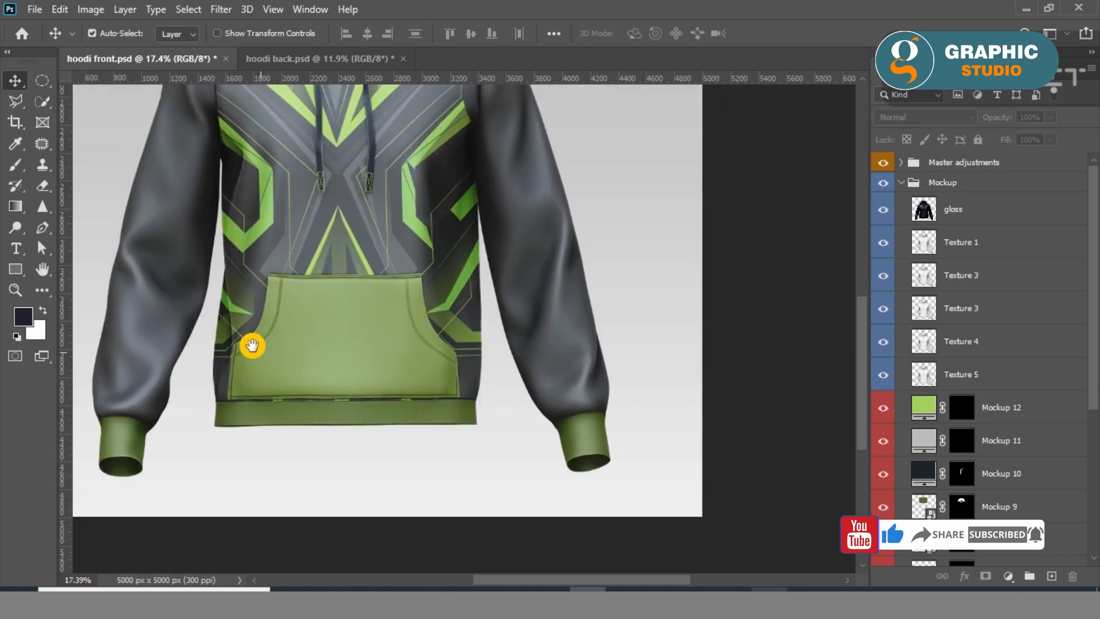
pyautogui.moveTo(251, 345); pyautogui.dragTo(371, 435)
pyautogui.hotkey('ctrl', '0')
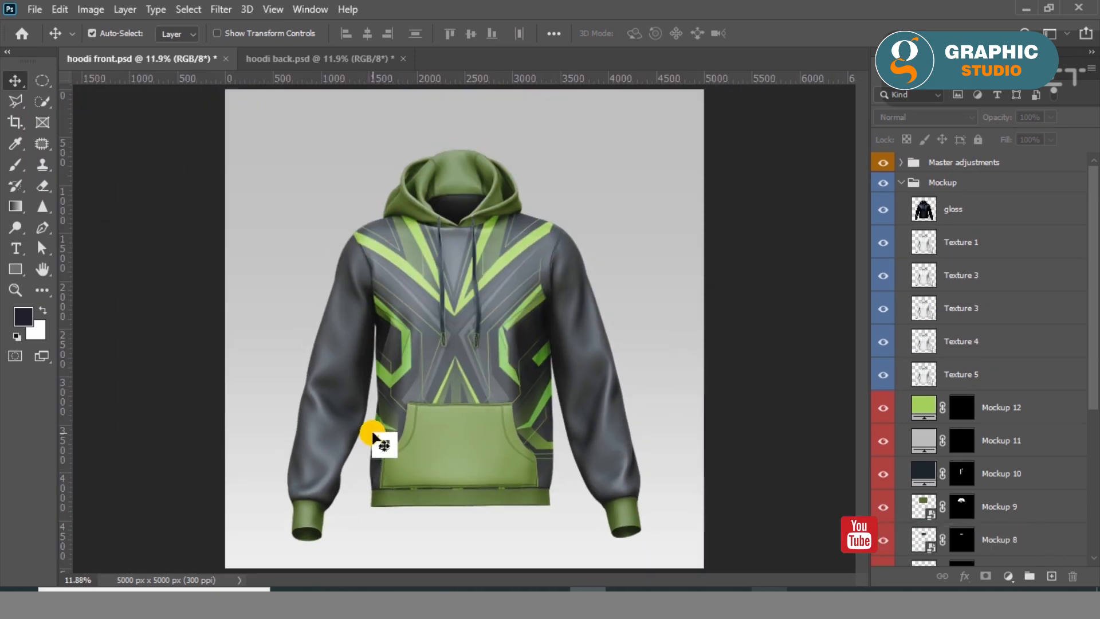
# Switch to hoodi back.psd, check its layer groups, expand the Mockup group and open the Mockup 6 smart object.
pyautogui.click(300, 59)
pyautogui.click(876, 205)
pyautogui.click(883, 185)
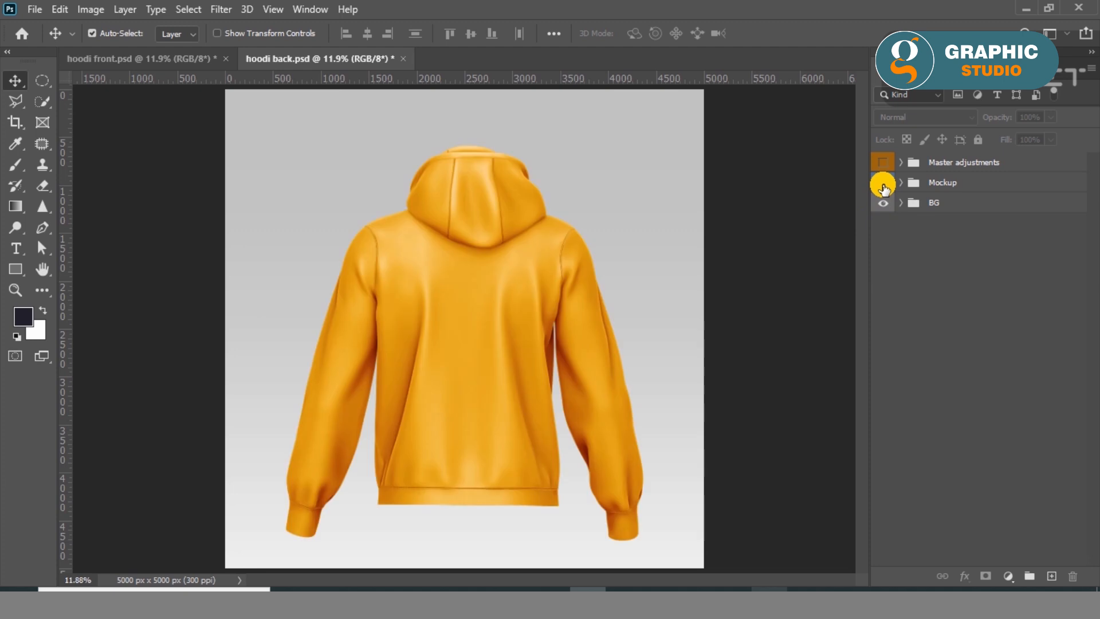
pyautogui.click(902, 184)
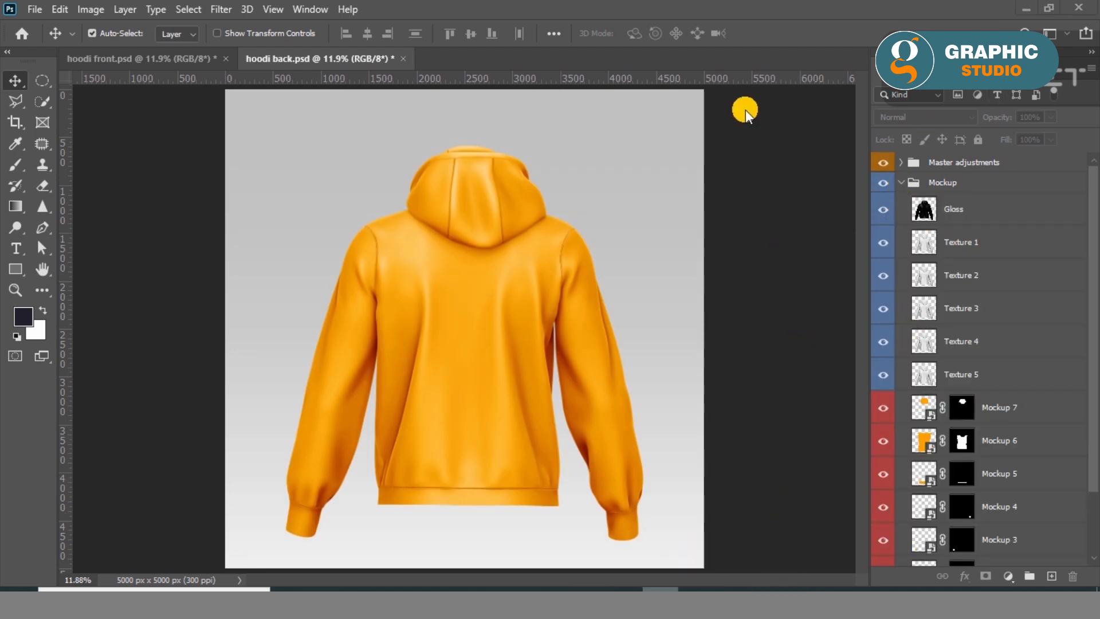
pyautogui.scroll(-3, 807, 153)
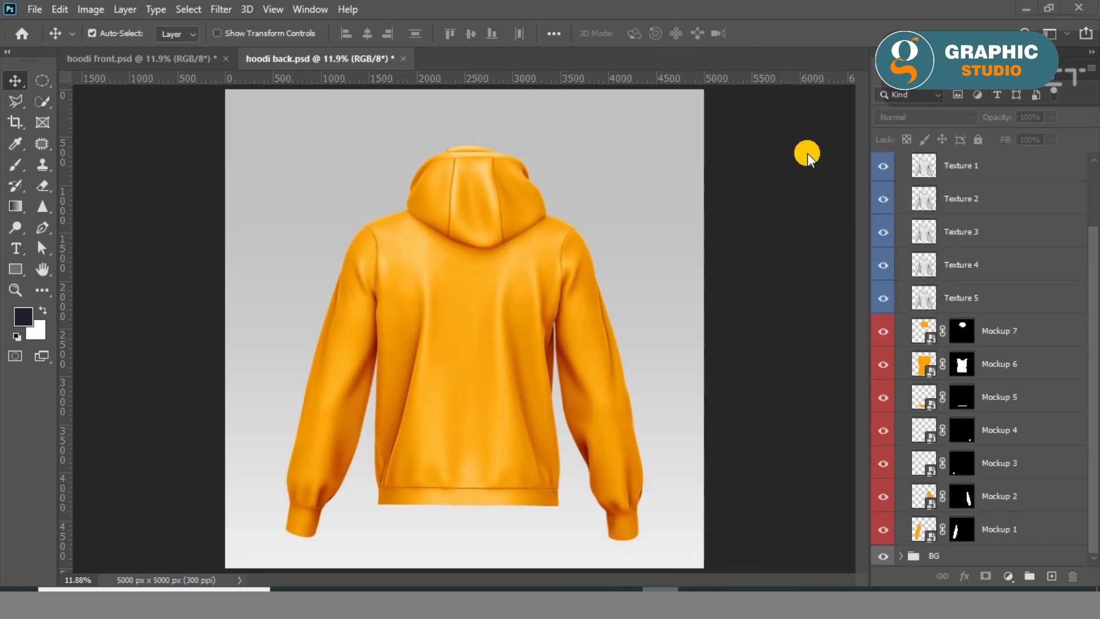
pyautogui.doubleClick(929, 376)
pyautogui.press('Return')
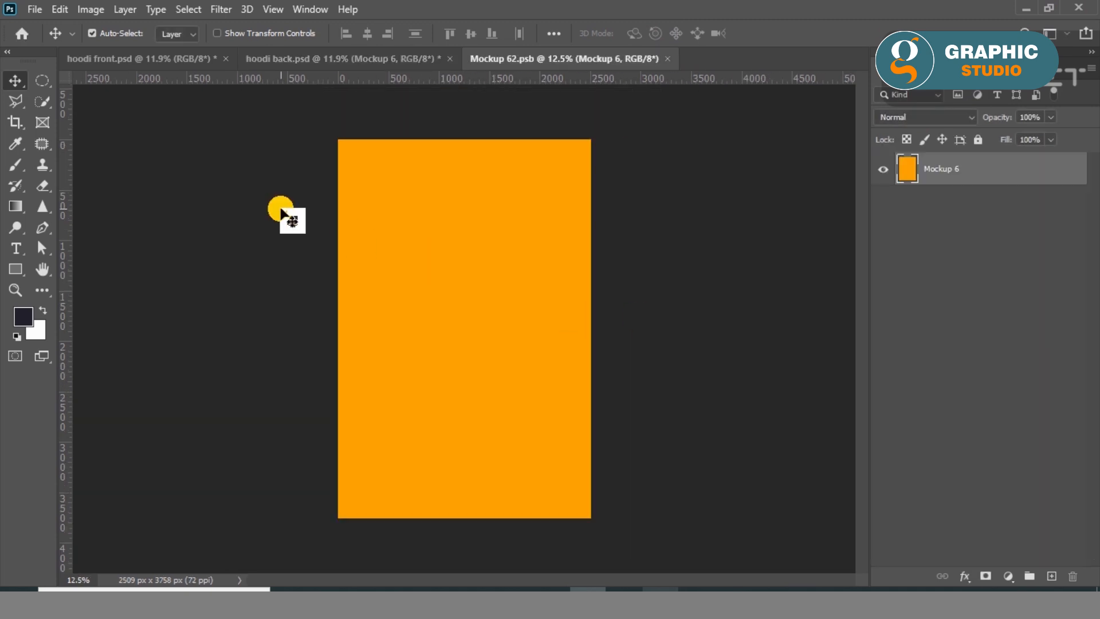
# Place the Cherist jersey design as an embedded object in the Mockup 6 artwork and scale it to fill the canvas.
pyautogui.click(42, 14)
pyautogui.click(100, 324)
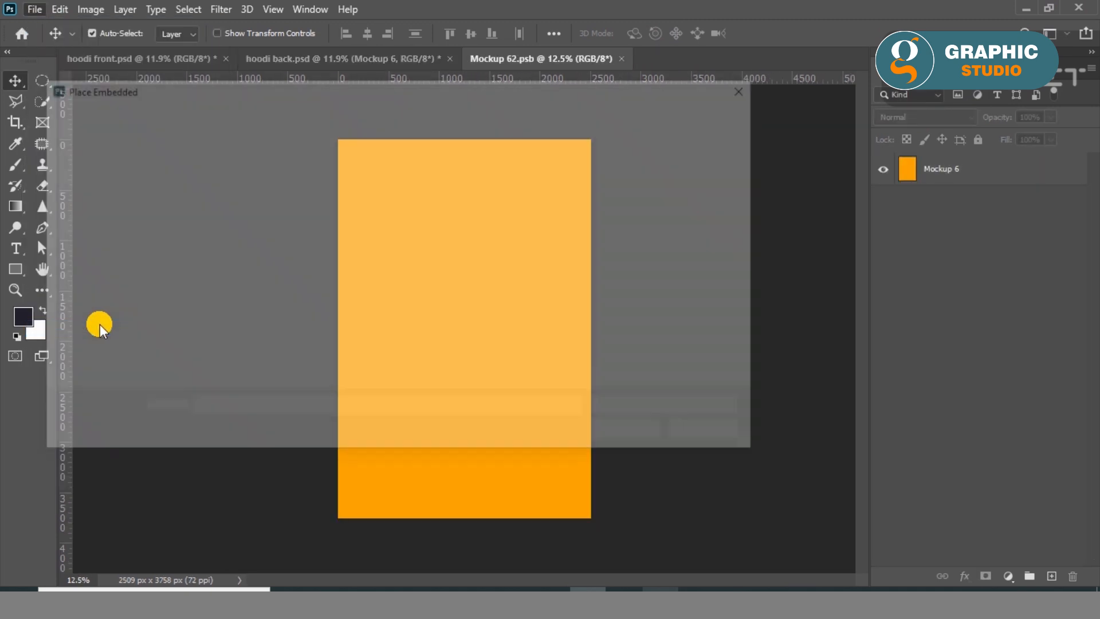
pyautogui.scroll(-5, 481, 307)
pyautogui.doubleClick(695, 234)
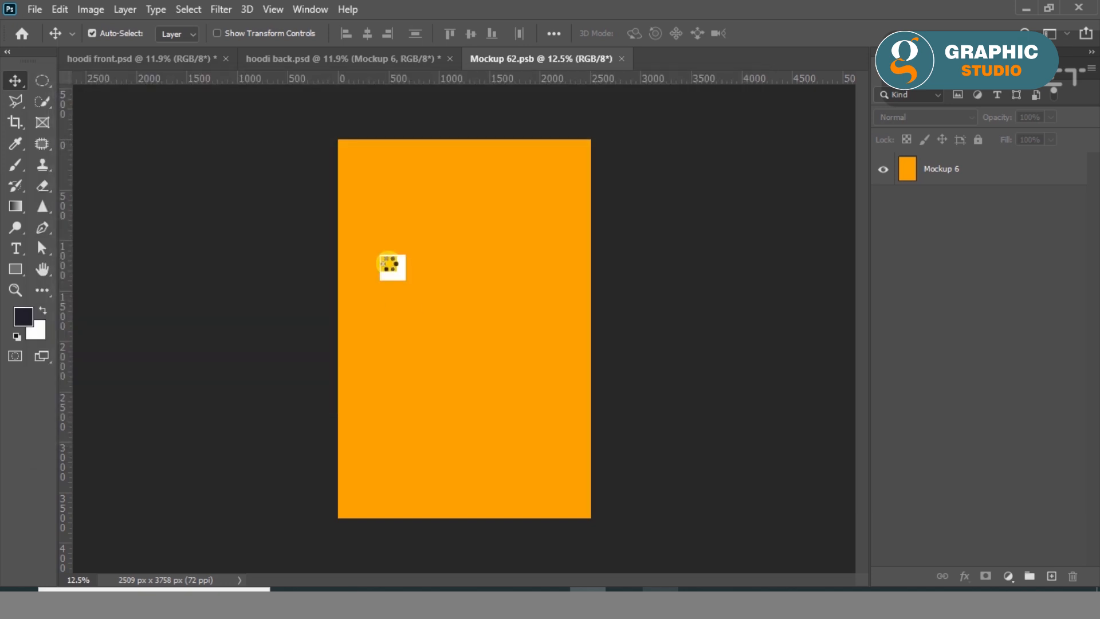
pyautogui.scroll(2, 442, 322)
pyautogui.moveTo(551, 462); pyautogui.dragTo(619, 555)
pyautogui.moveTo(464, 556); pyautogui.dragTo(462, 562)
pyautogui.moveTo(464, 99); pyautogui.dragTo(462, 96)
pyautogui.click(23, 86)
pyautogui.click(154, 258)
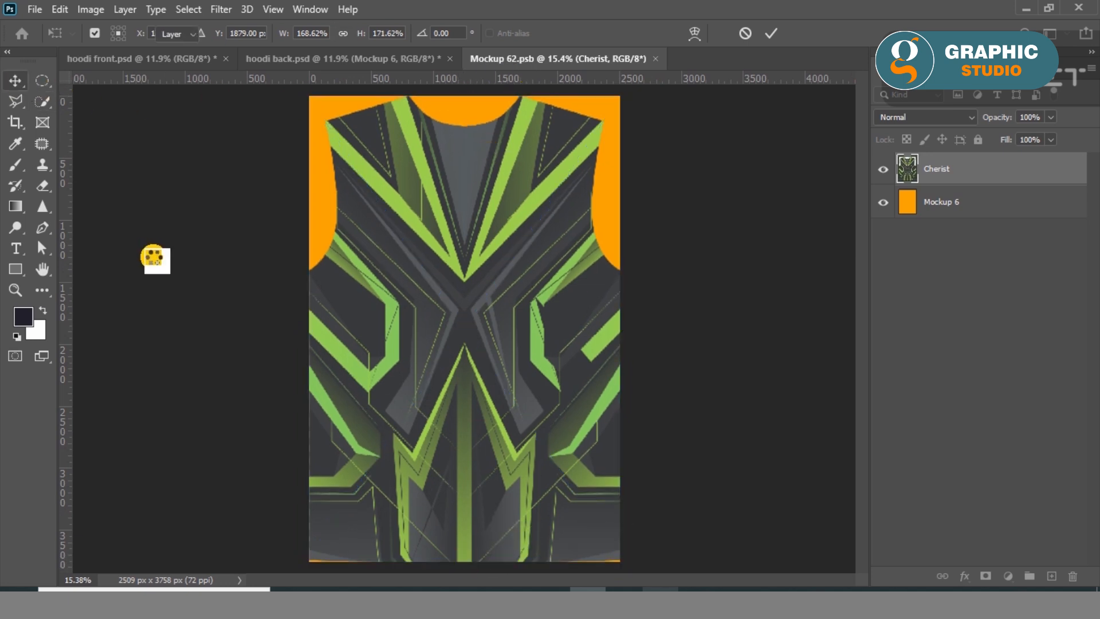
# Cover the Mockup 6 canvas with a dark grey rectangle about 2642 by 3947 px, placed beneath the Cherist design.
pyautogui.click(22, 268)
pyautogui.click(178, 33)
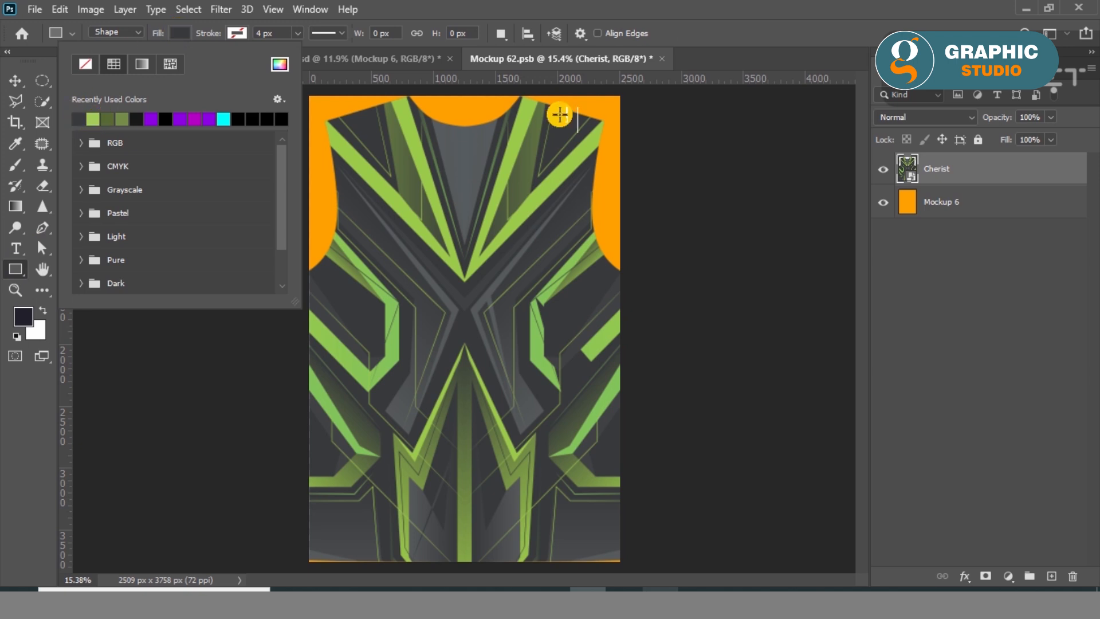
pyautogui.moveTo(623, 94); pyautogui.dragTo(310, 562)
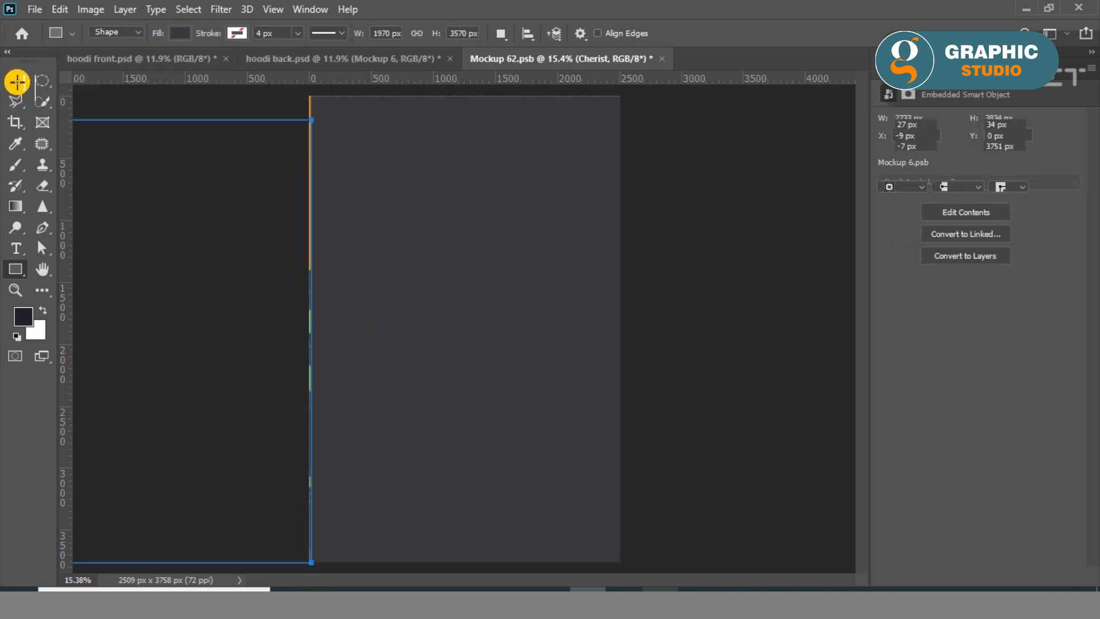
pyautogui.click(16, 80)
pyautogui.hotkey('ctrl', 't')
pyautogui.moveTo(310, 327); pyautogui.dragTo(301, 328)
pyautogui.moveTo(631, 335); pyautogui.dragTo(632, 334)
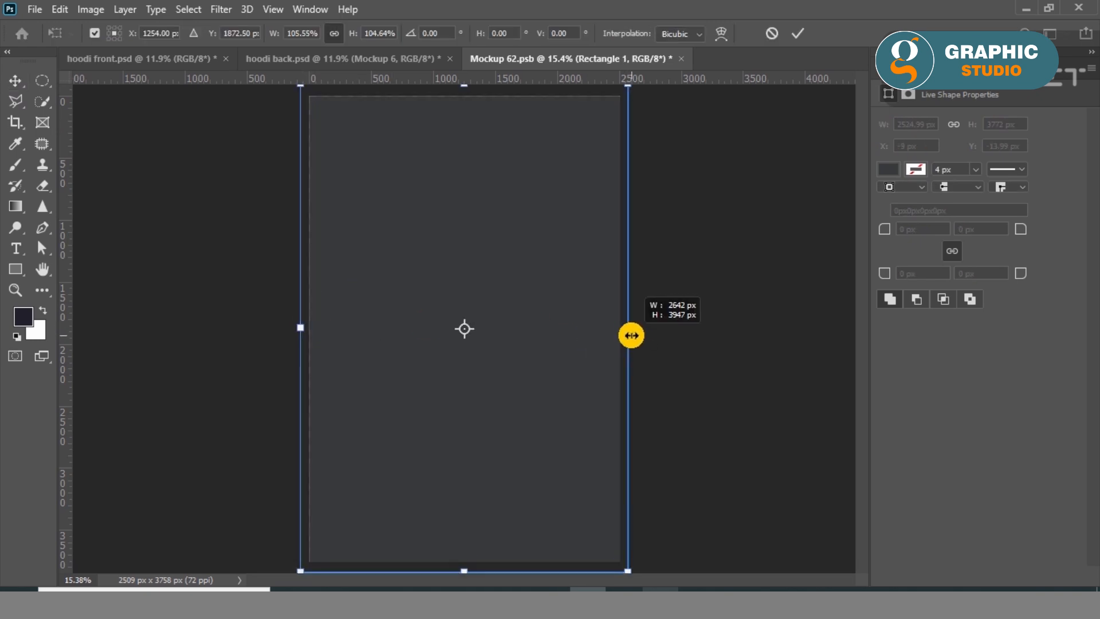
pyautogui.click(16, 85)
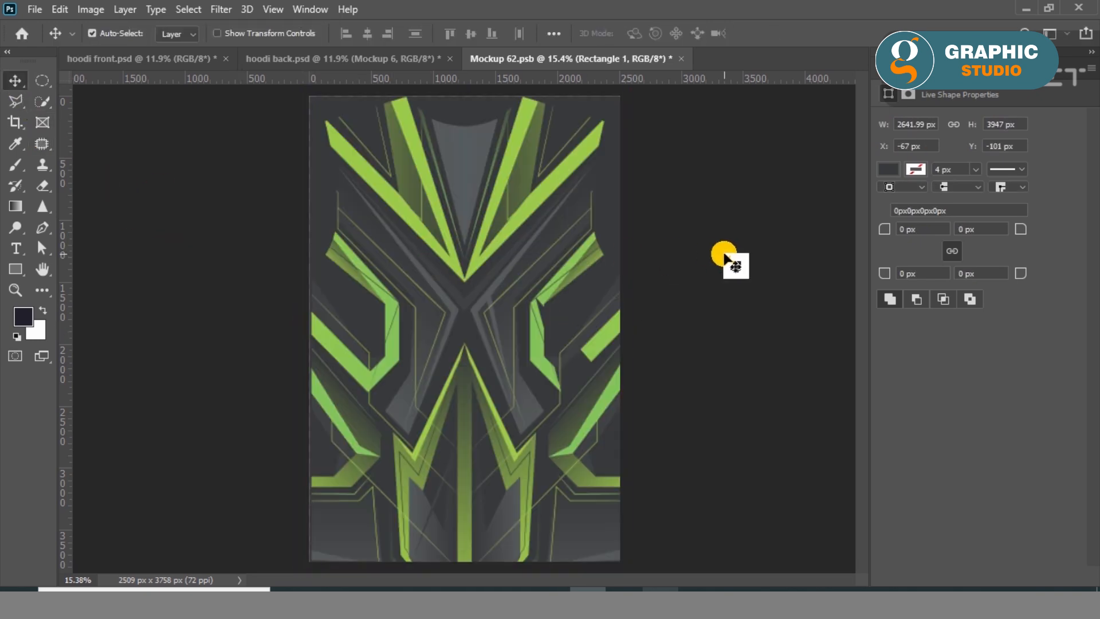
# Set the Rectangle 1 background fill to dark grey 37393b, sampled from the upper part of the jersey design.
pyautogui.click(724, 253)
pyautogui.click(617, 126)
pyautogui.click(891, 69)
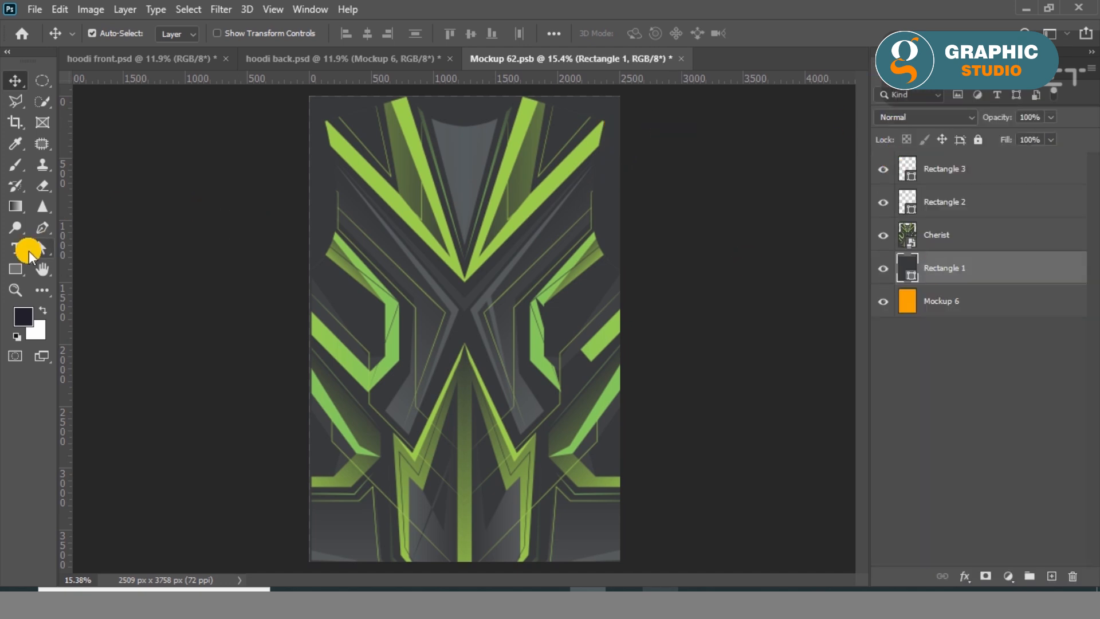
pyautogui.click(12, 267)
pyautogui.click(166, 34)
pyautogui.click(280, 64)
pyautogui.click(566, 110)
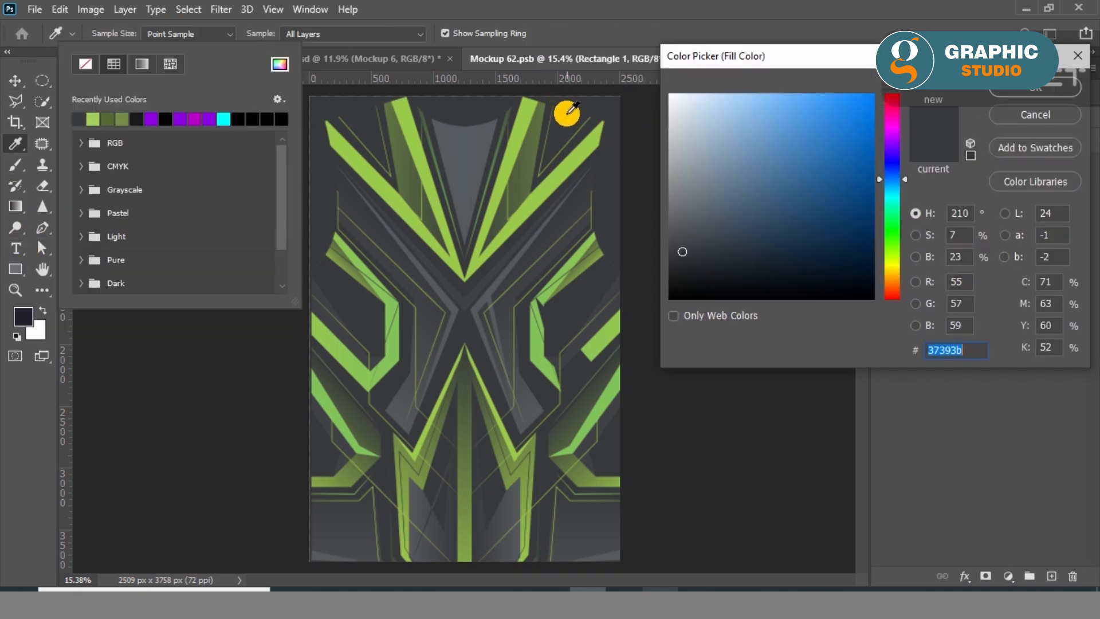
pyautogui.press('Return')
pyautogui.click(10, 79)
pyautogui.click(633, 223)
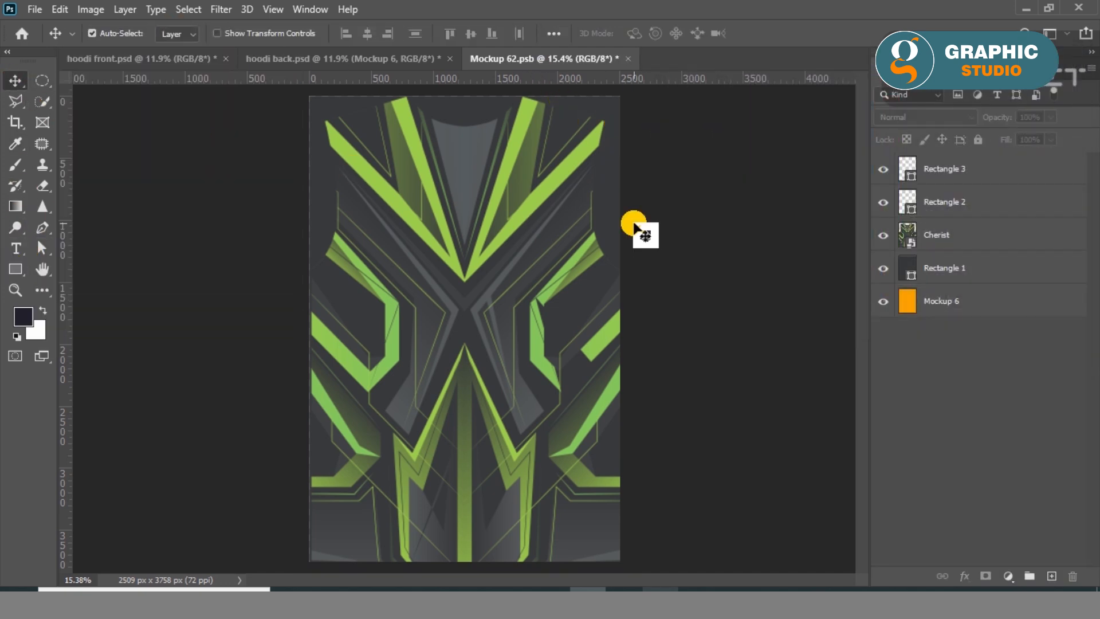
# Save the Mockup 6 back-body artwork and view it on the hoodie in hoodi back.psd.
pyautogui.click(37, 12)
pyautogui.click(46, 189)
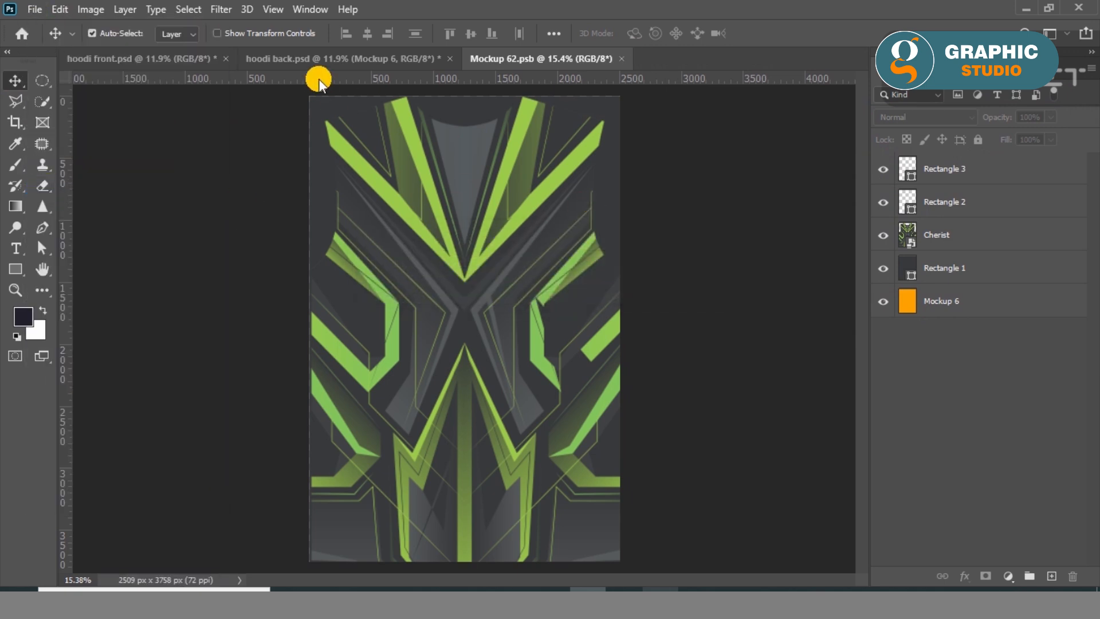
pyautogui.click(313, 57)
pyautogui.scroll(-3, 949, 474)
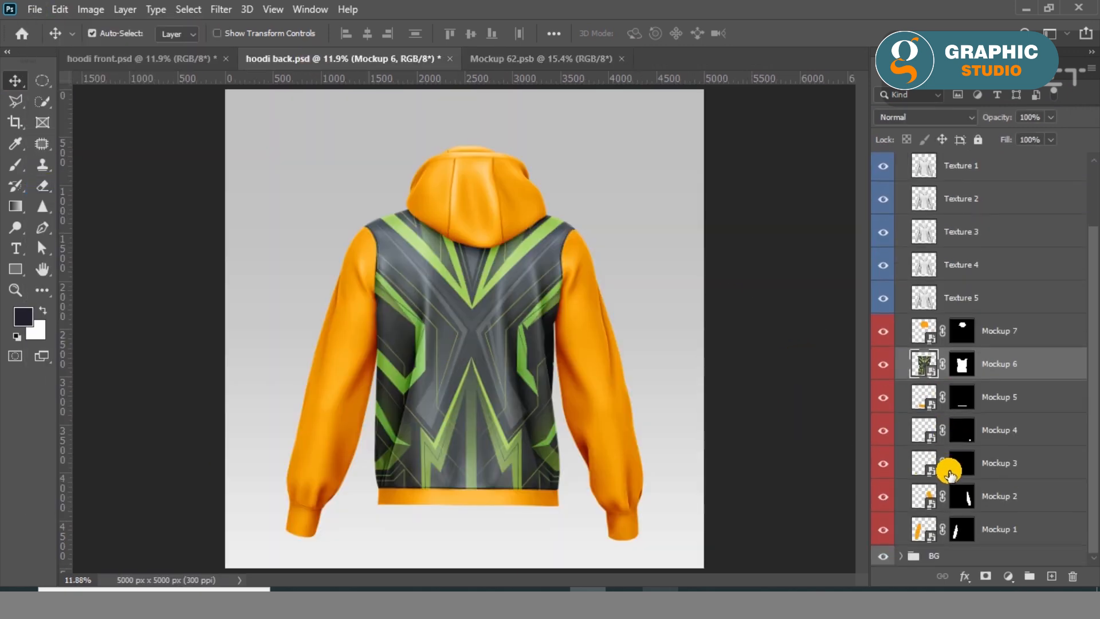
# Close the Mockup 6 artwork and open the Mockup 1 artwork of hoodi back.psd, using its embedded color profile.
pyautogui.click(524, 59)
pyautogui.click(622, 58)
pyautogui.scroll(-3, 969, 525)
pyautogui.doubleClick(928, 538)
pyautogui.click(623, 306)
# Cover the Mockup 1 canvas with a dark grey rectangle about 1206 by 3526 px.
pyautogui.click(16, 269)
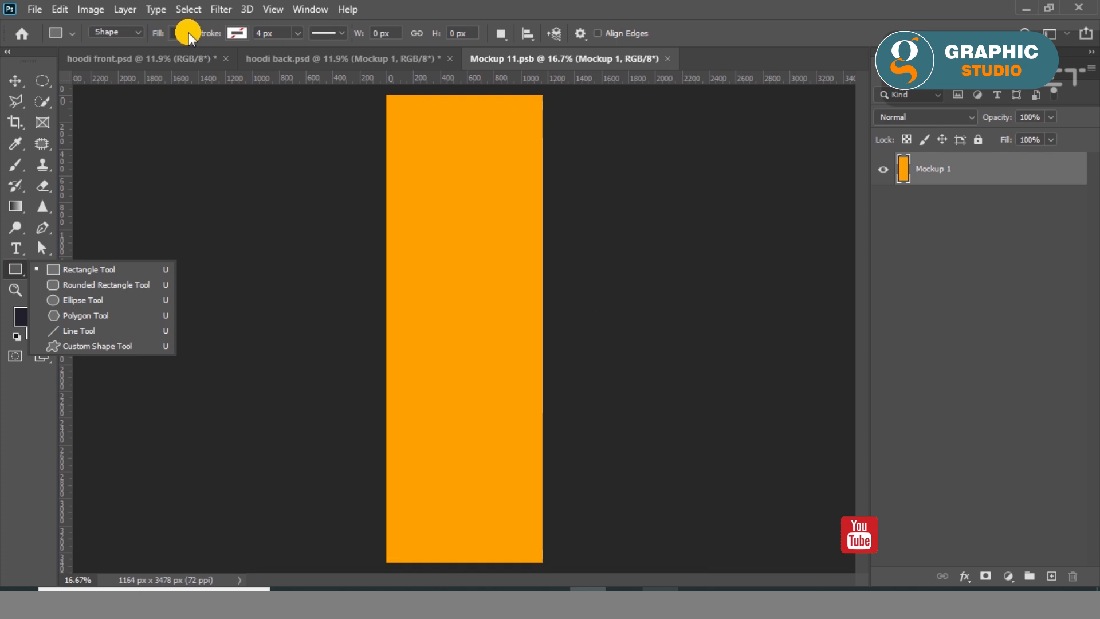
pyautogui.click(184, 33)
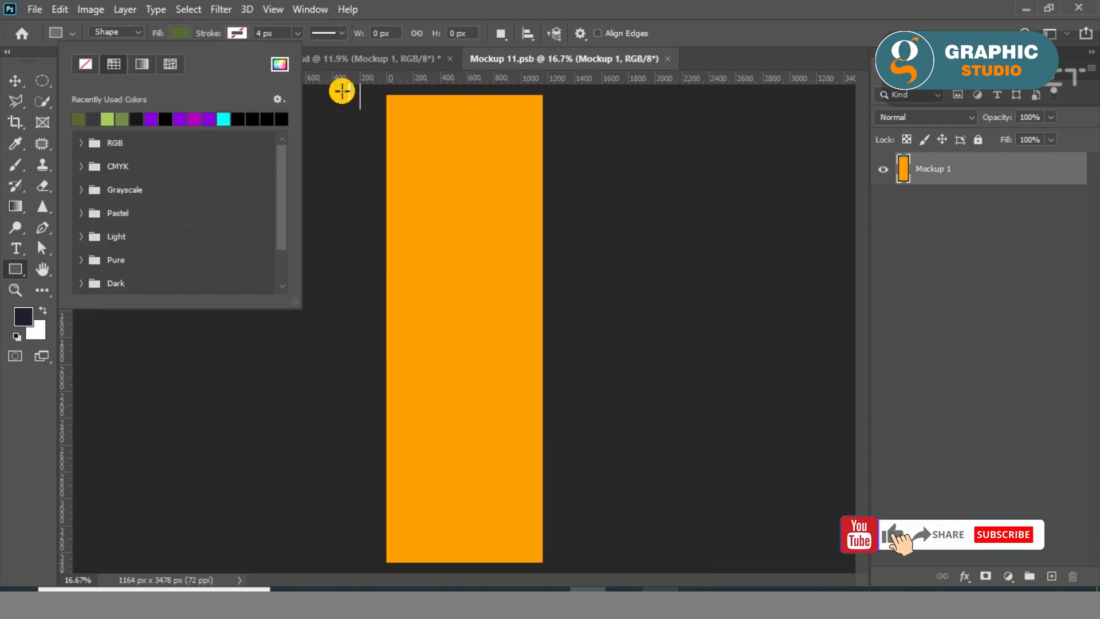
pyautogui.moveTo(545, 92); pyautogui.dragTo(383, 565)
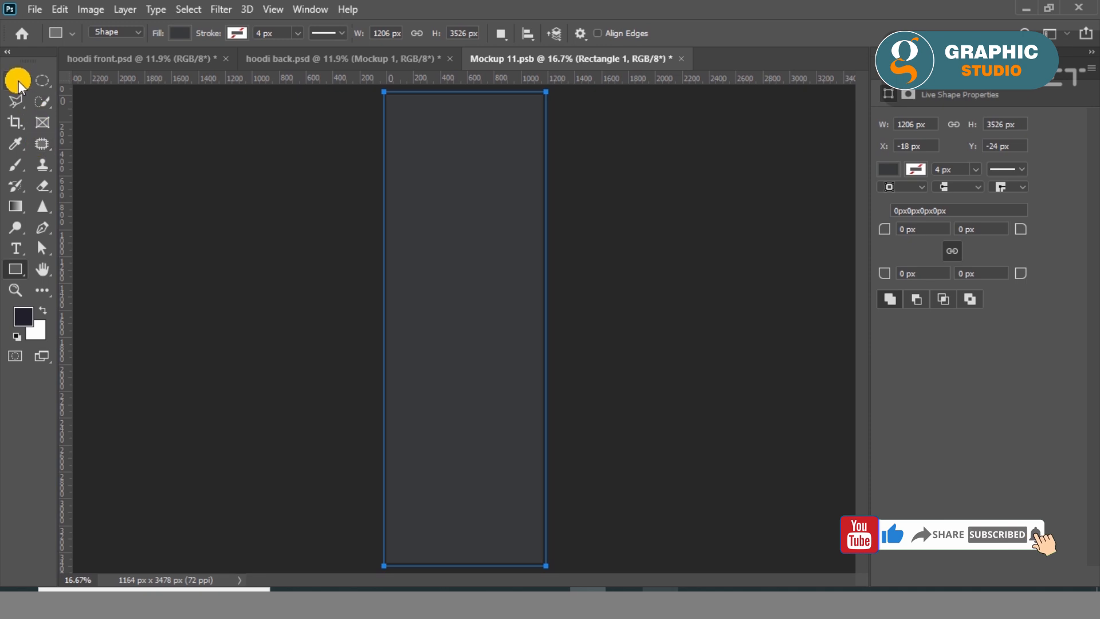
# Save and close the Mockup 1 sleeve artwork, returning to the layers of hoodi back.psd.
pyautogui.click(17, 81)
pyautogui.click(34, 9)
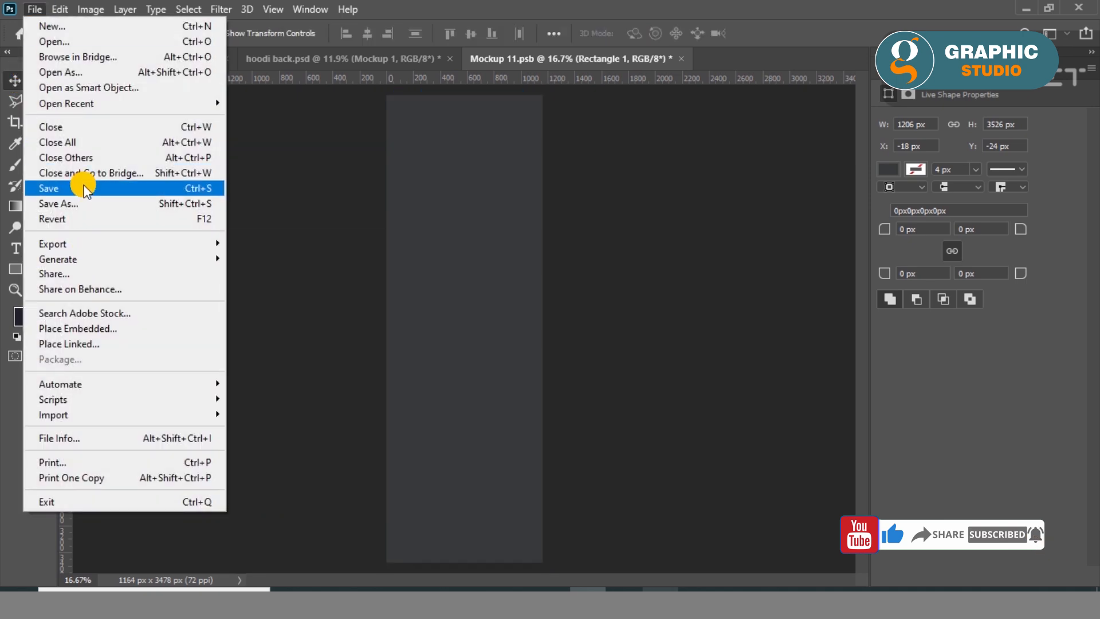
pyautogui.click(85, 187)
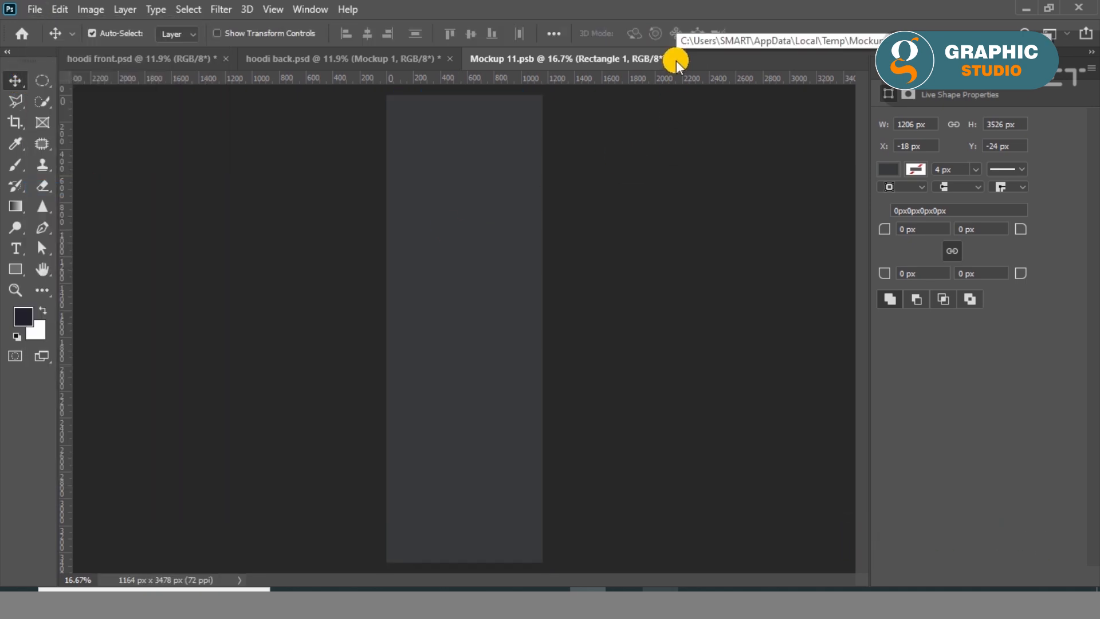
pyautogui.click(676, 59)
pyautogui.click(893, 68)
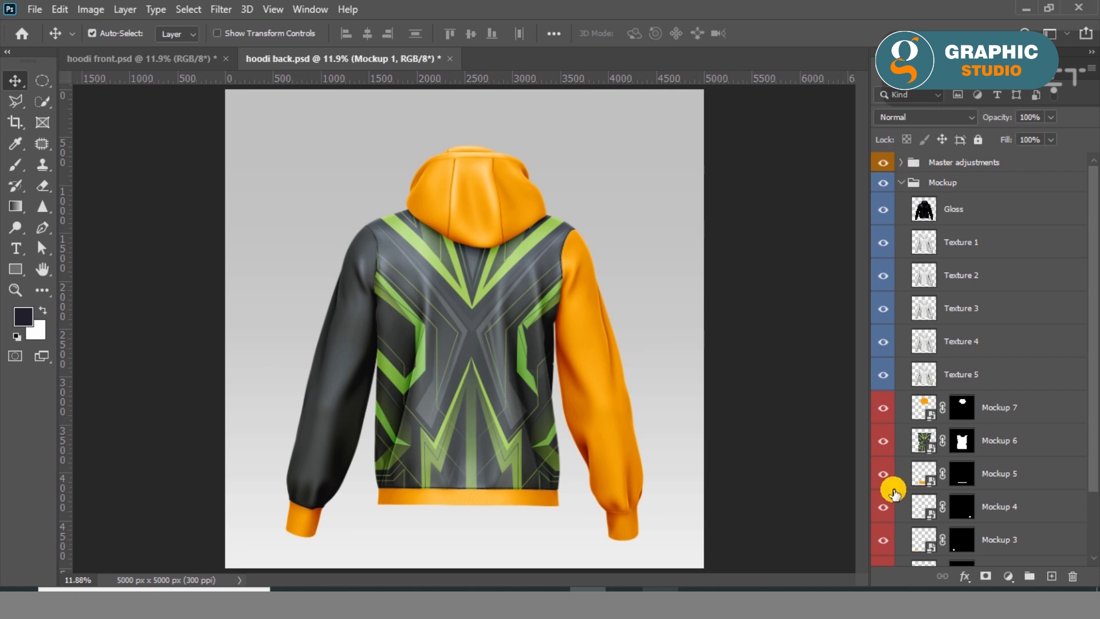
# Open the Mockup 2 artwork with its embedded profile and cover its canvas with a dark grey rectangle about 1218 by 3544 px.
pyautogui.scroll(-3, 916, 504)
pyautogui.doubleClick(932, 507)
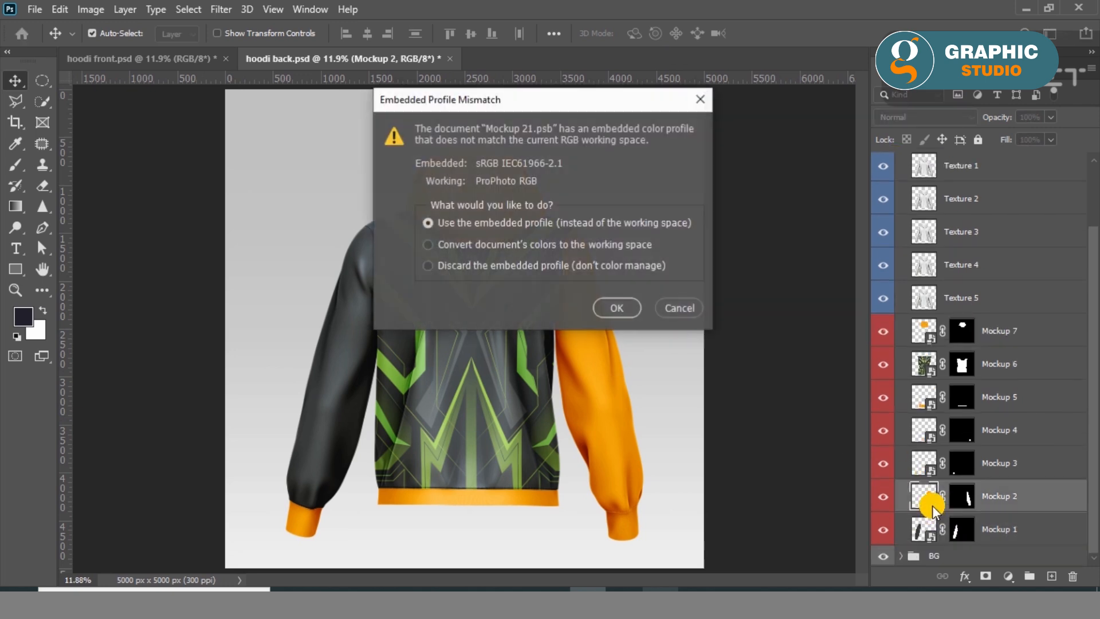
pyautogui.click(624, 308)
pyautogui.click(15, 269)
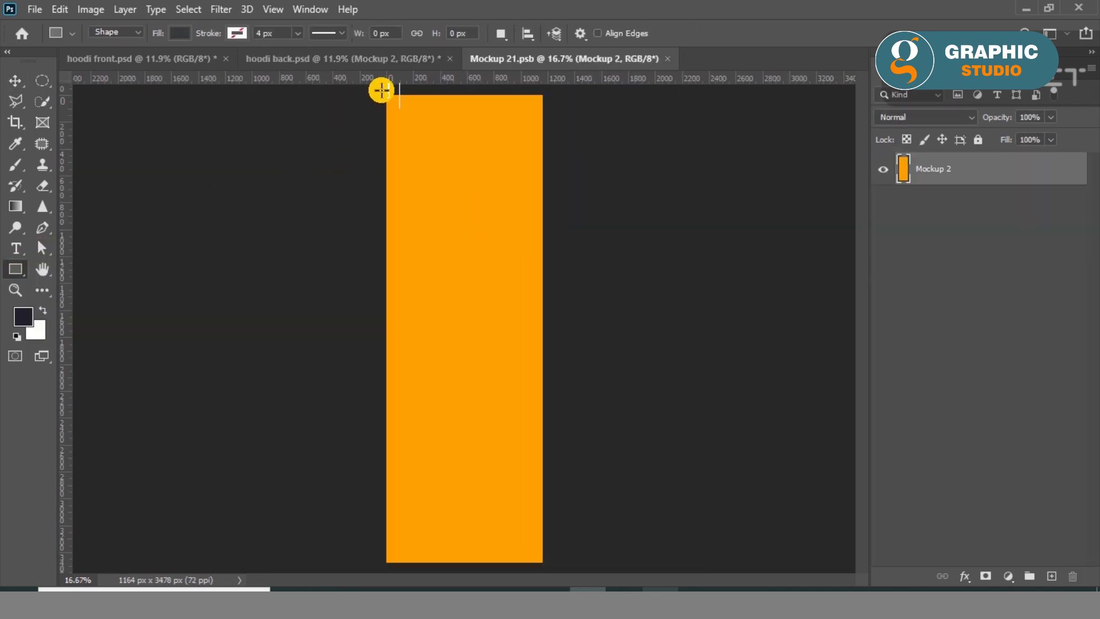
pyautogui.moveTo(382, 90); pyautogui.dragTo(545, 566)
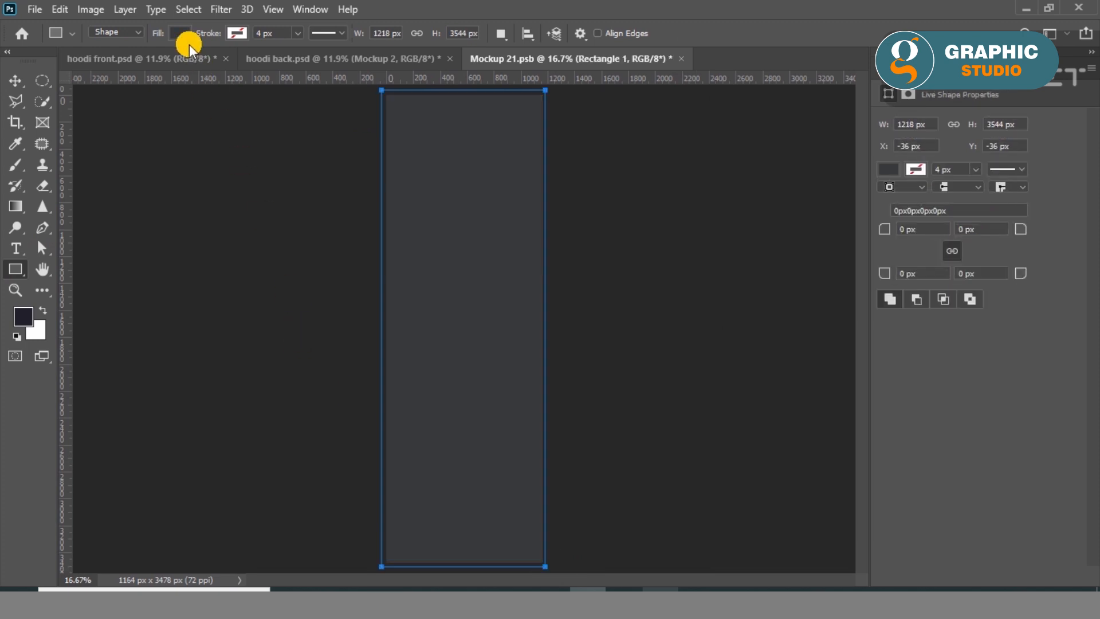
# Try an olive green fill on the Mockup 2 rectangle, saving it to preview the sleeve in hoodi back.psd.
pyautogui.click(179, 33)
pyautogui.click(106, 113)
pyautogui.click(16, 80)
pyautogui.click(34, 9)
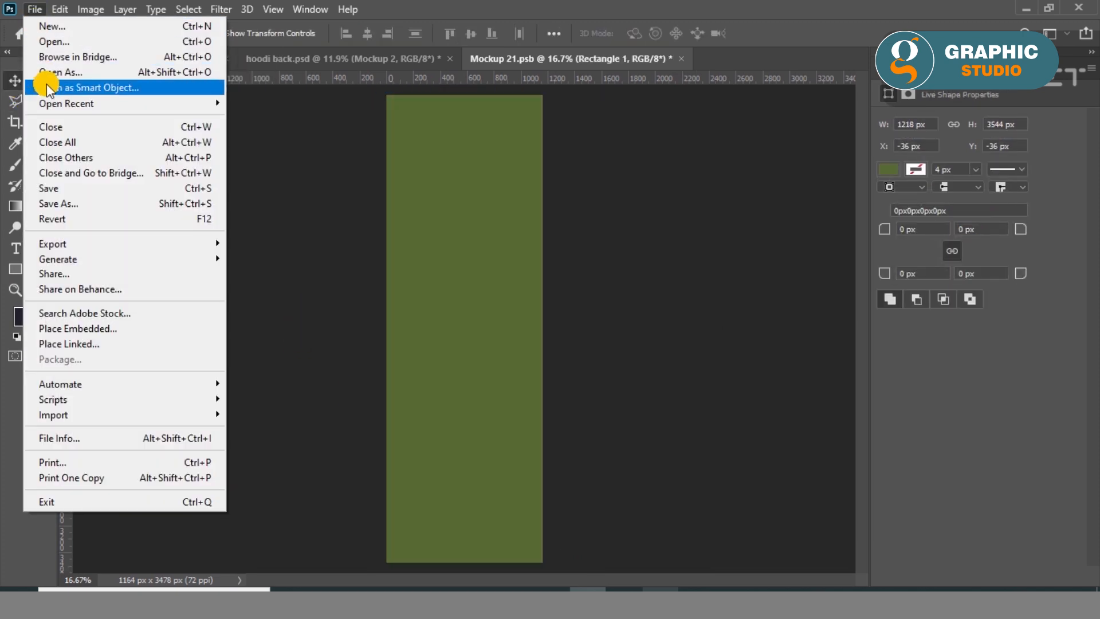
pyautogui.click(57, 188)
pyautogui.moveTo(543, 222); pyautogui.dragTo(525, 407)
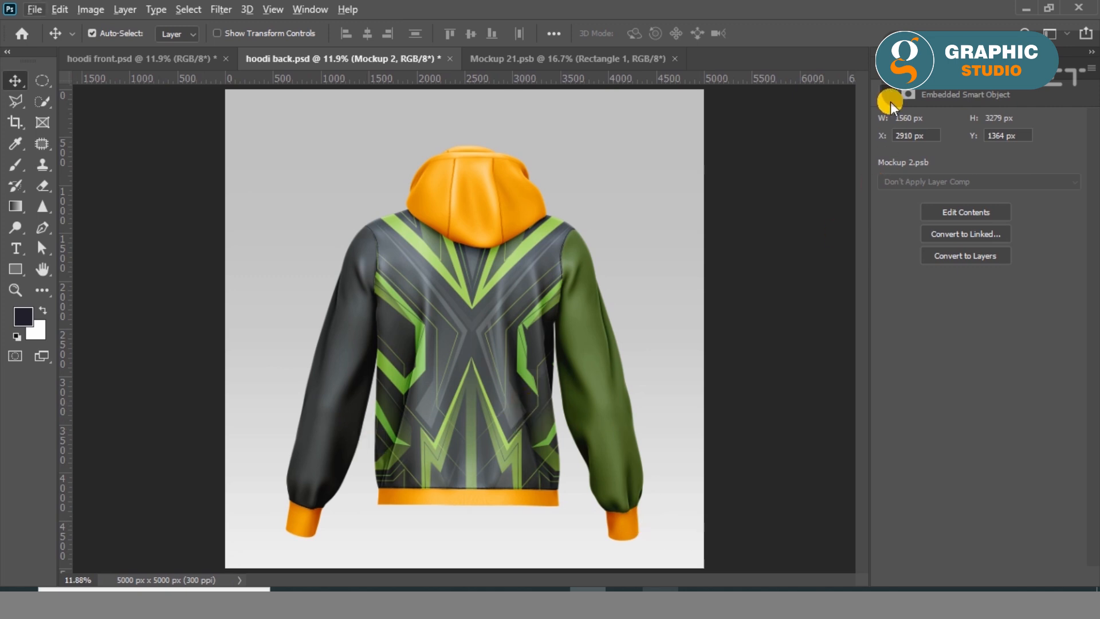
pyautogui.click(890, 69)
pyautogui.scroll(-3, 920, 471)
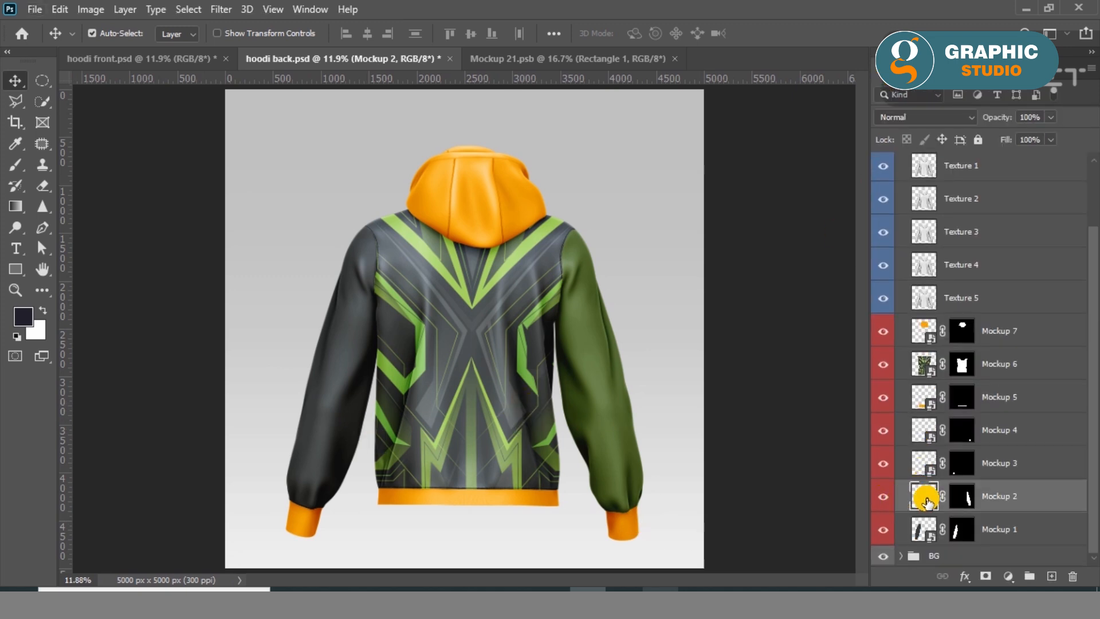
# Set the Mockup 2 rectangle's fill to the recently used dark grey, and save and close the artwork.
pyautogui.click(584, 60)
pyautogui.click(30, 271)
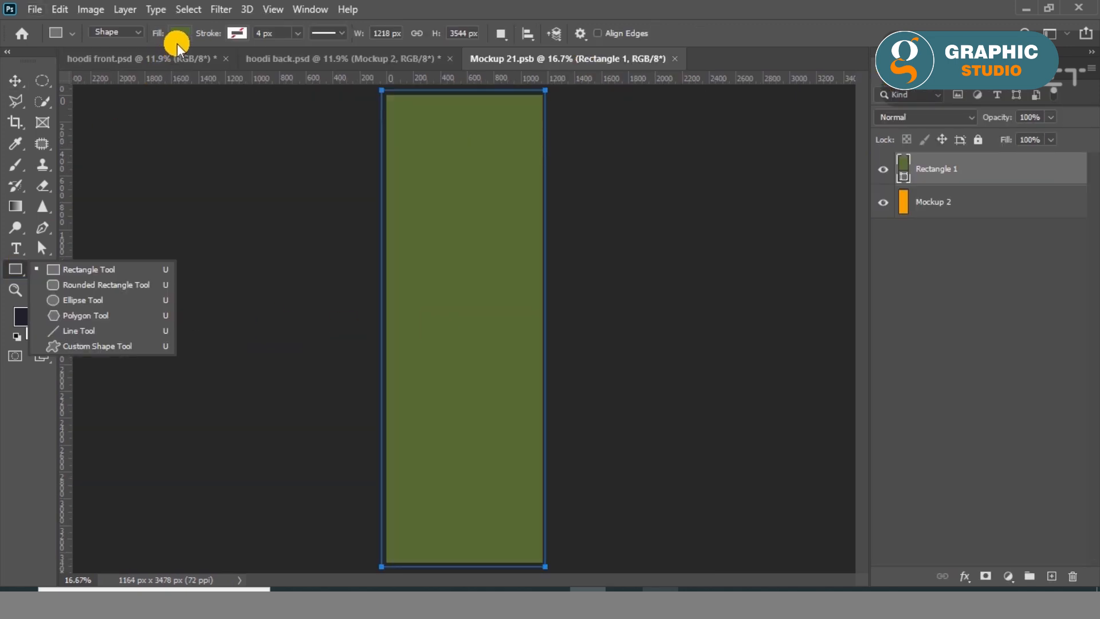
pyautogui.click(172, 35)
pyautogui.click(93, 113)
pyautogui.click(15, 80)
pyautogui.hotkey('ctrl', 's')
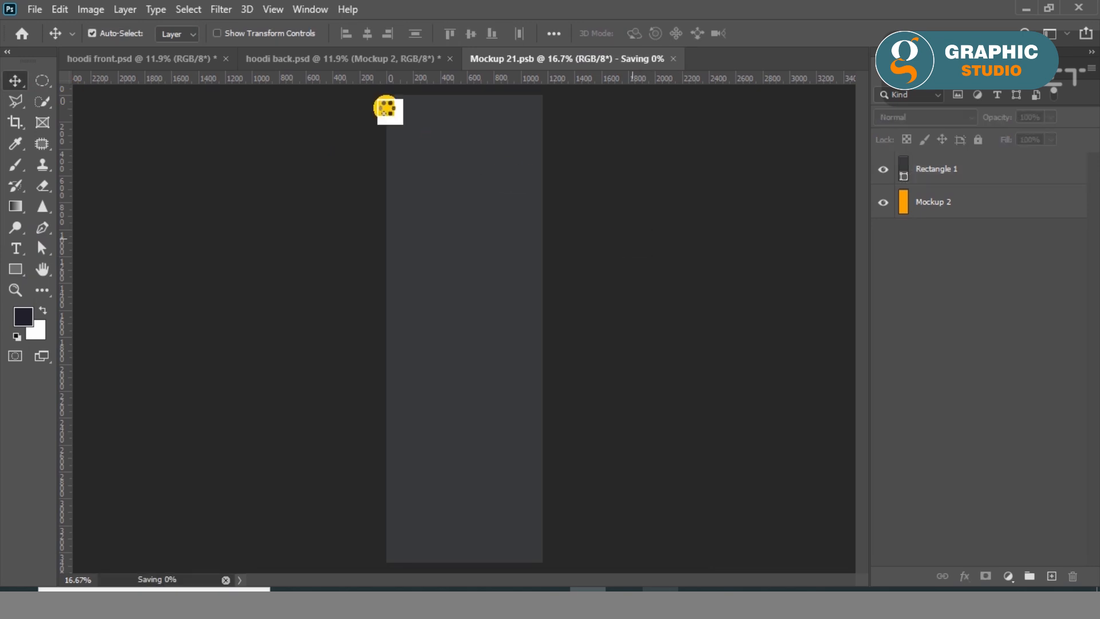
pyautogui.click(353, 63)
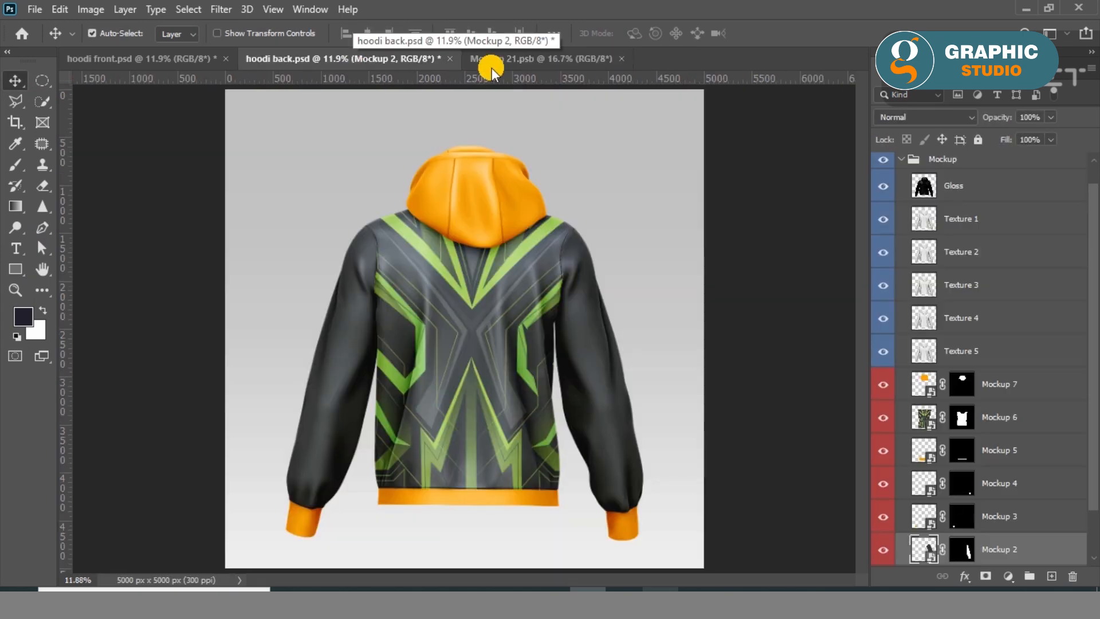
pyautogui.click(622, 59)
# Open the Mockup 3 artwork with its embedded profile and cover its canvas with an olive green rectangle about 683 by 497 px.
pyautogui.scroll(-2, 905, 478)
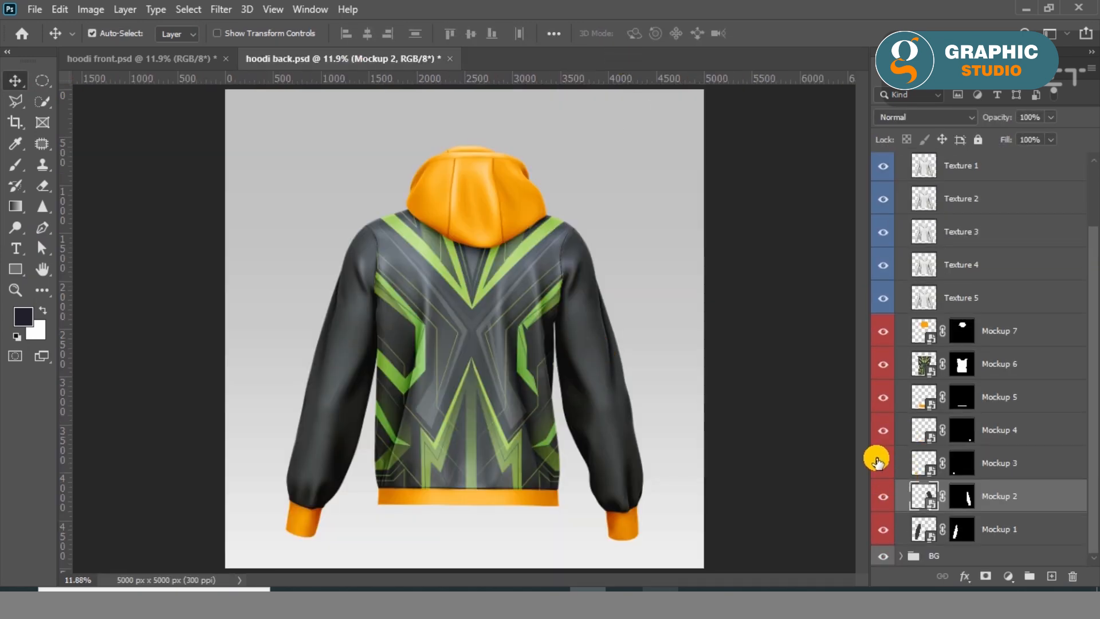
pyautogui.doubleClick(924, 471)
pyautogui.click(642, 310)
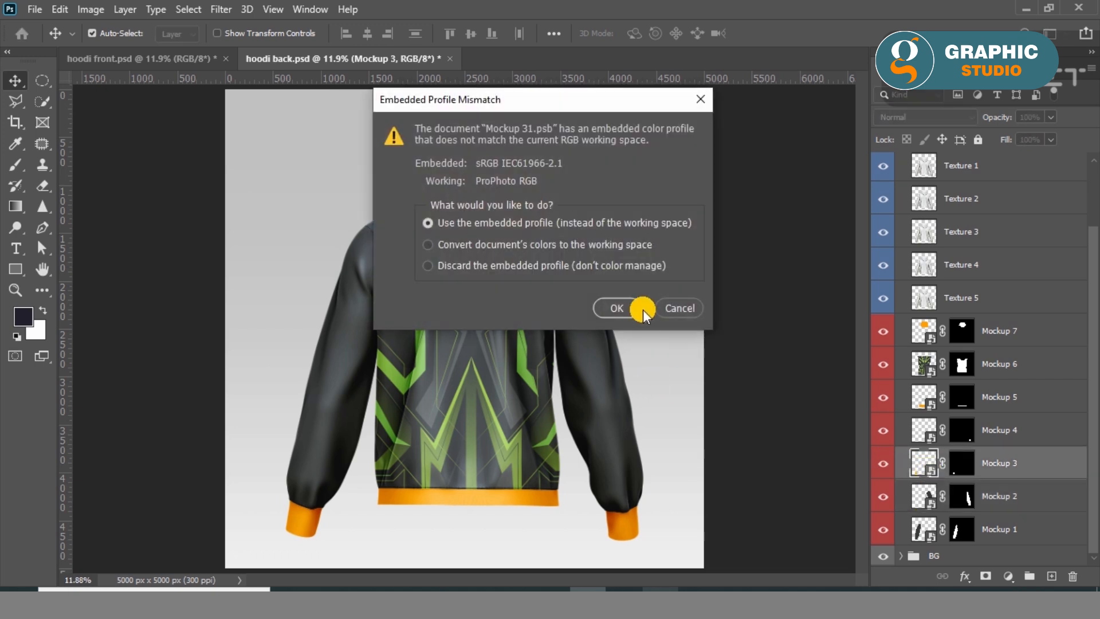
pyautogui.click(13, 269)
pyautogui.click(179, 33)
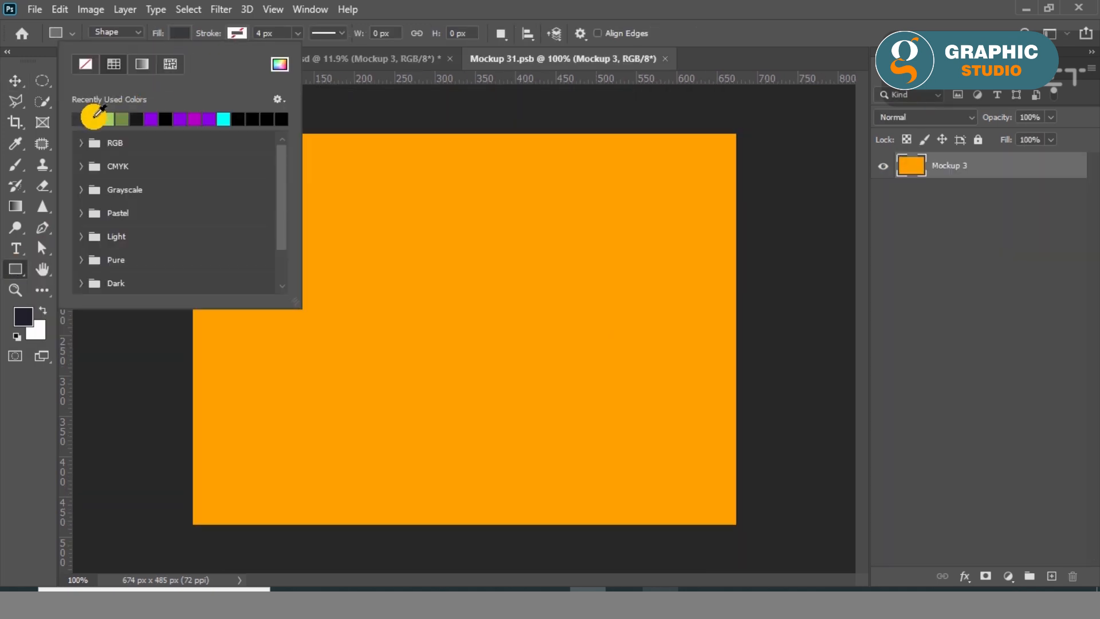
pyautogui.moveTo(737, 130); pyautogui.dragTo(188, 531)
# Save the Mockup 3 cuff artwork, check the cuff on the hoodie back, and close the artwork.
pyautogui.click(17, 83)
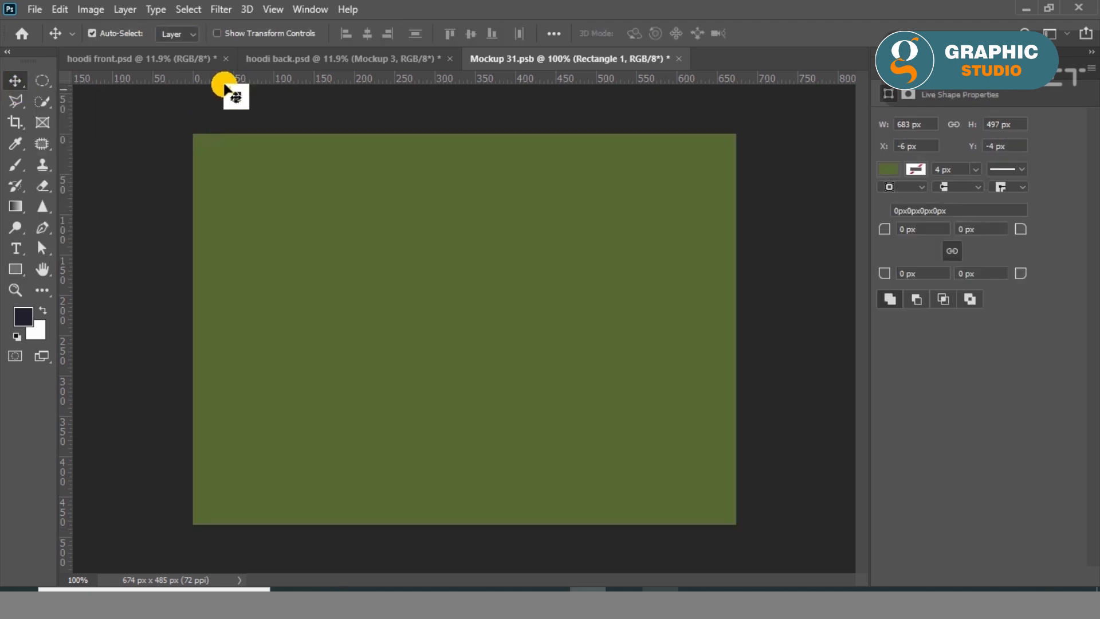
pyautogui.click(35, 9)
pyautogui.click(117, 192)
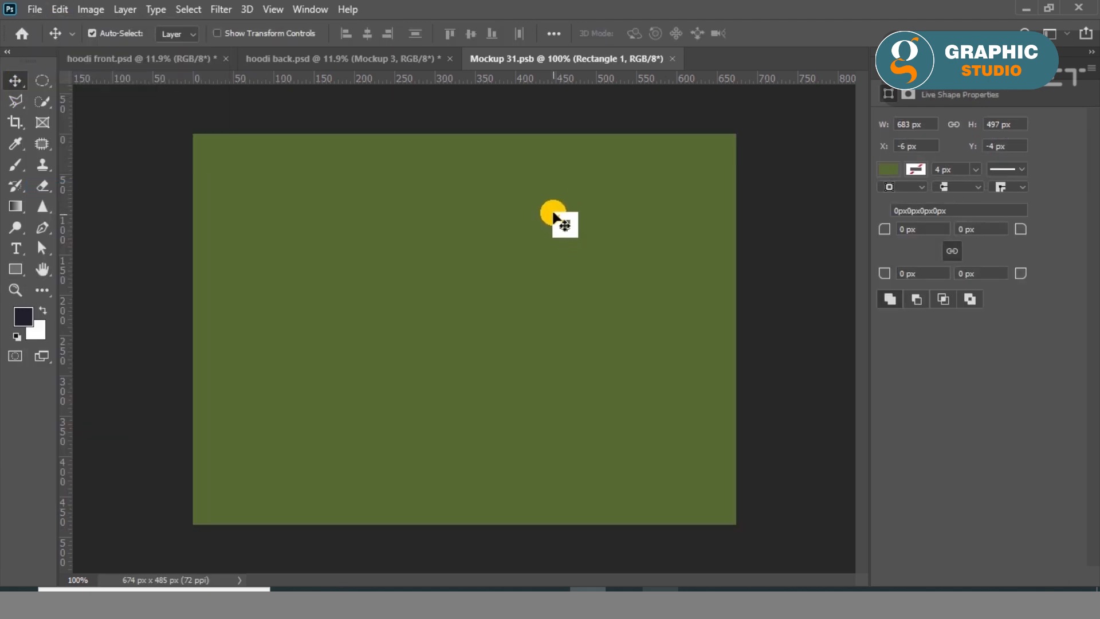
pyautogui.click(295, 60)
pyautogui.scroll(5, 290, 542)
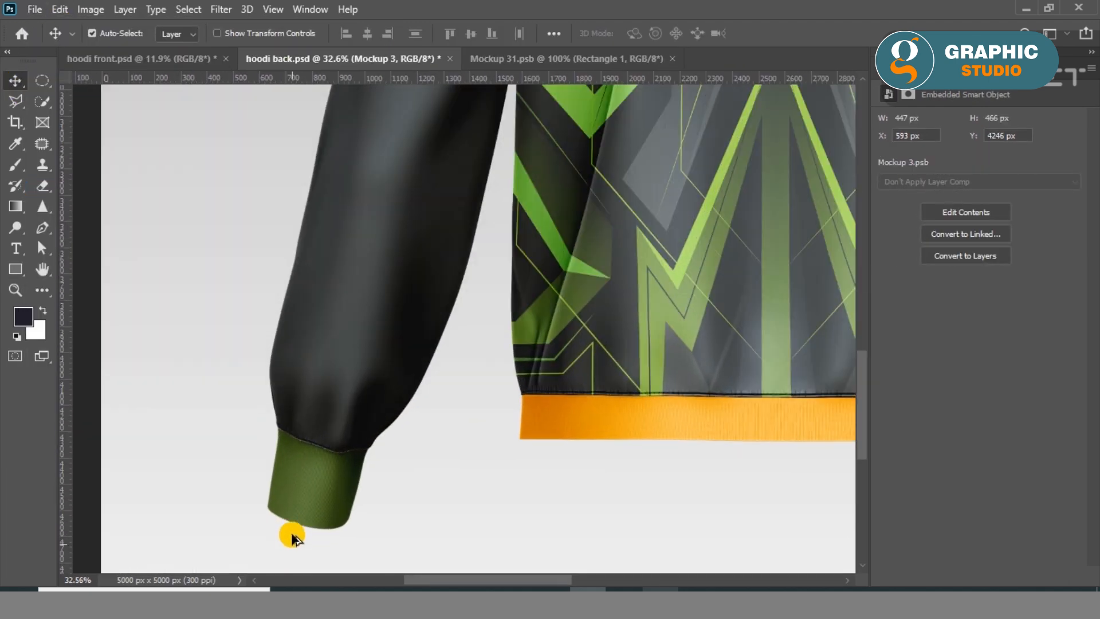
pyautogui.scroll(-5, 292, 539)
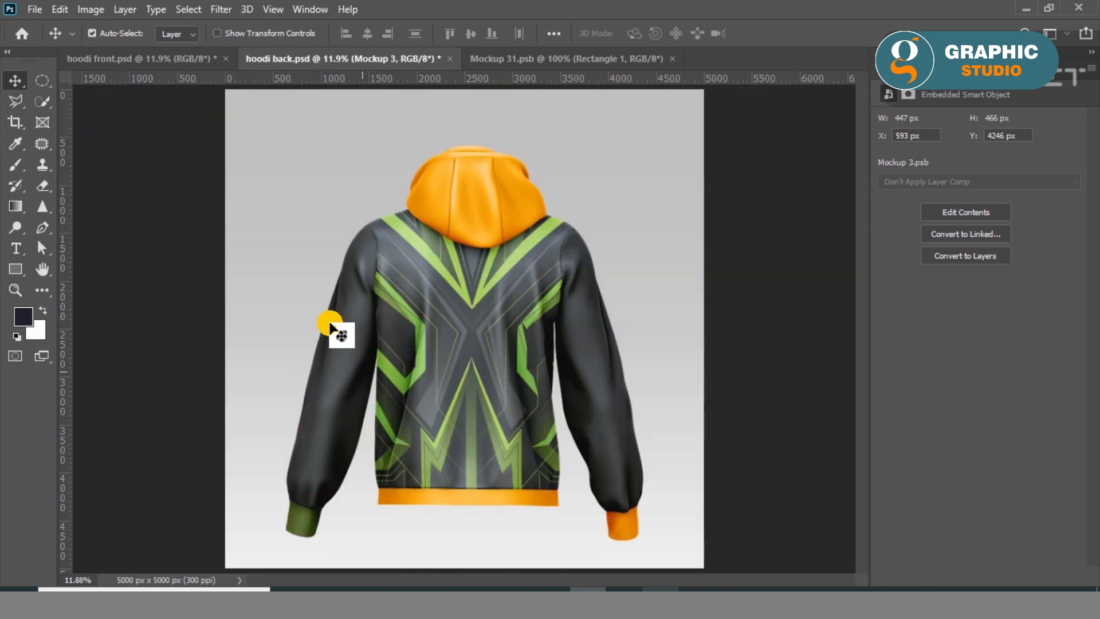
pyautogui.click(672, 59)
# Open the Mockup 4 artwork with its embedded profile and cover its canvas with an olive green rectangle about 687 by 496 px.
pyautogui.click(901, 68)
pyautogui.scroll(-1, 940, 487)
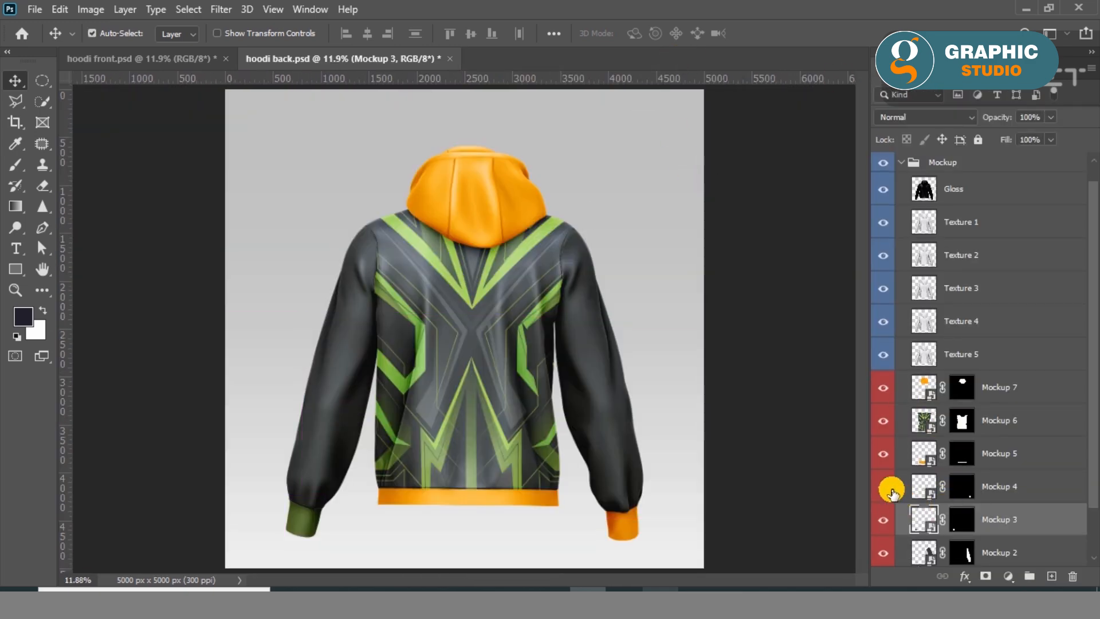
pyautogui.doubleClick(923, 490)
pyautogui.click(618, 306)
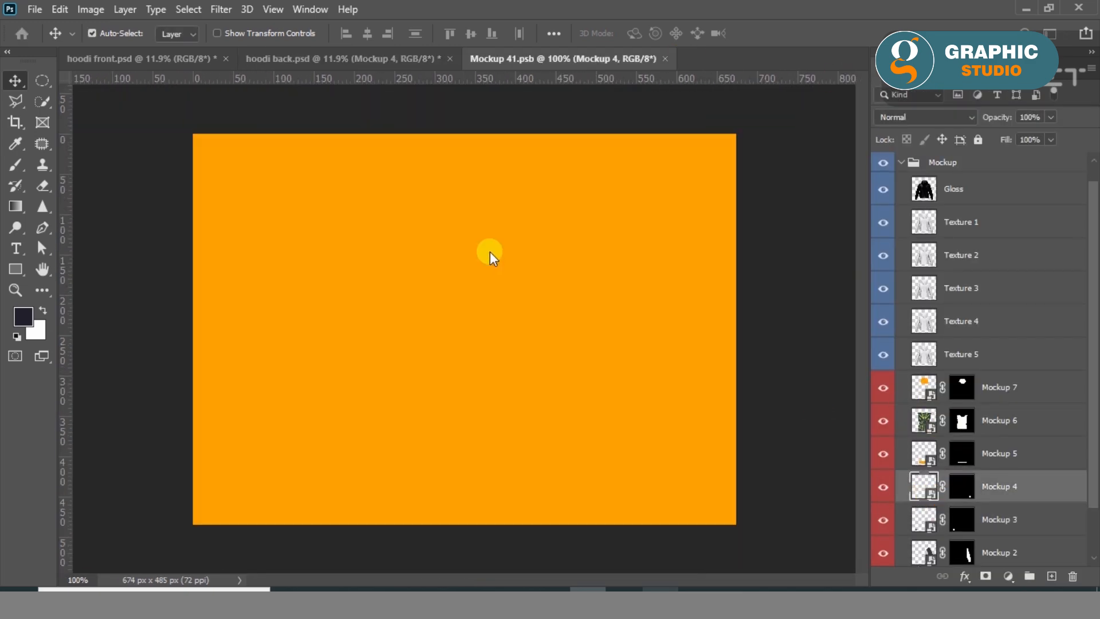
pyautogui.click(16, 277)
pyautogui.moveTo(188, 130); pyautogui.dragTo(742, 527)
pyautogui.click(178, 33)
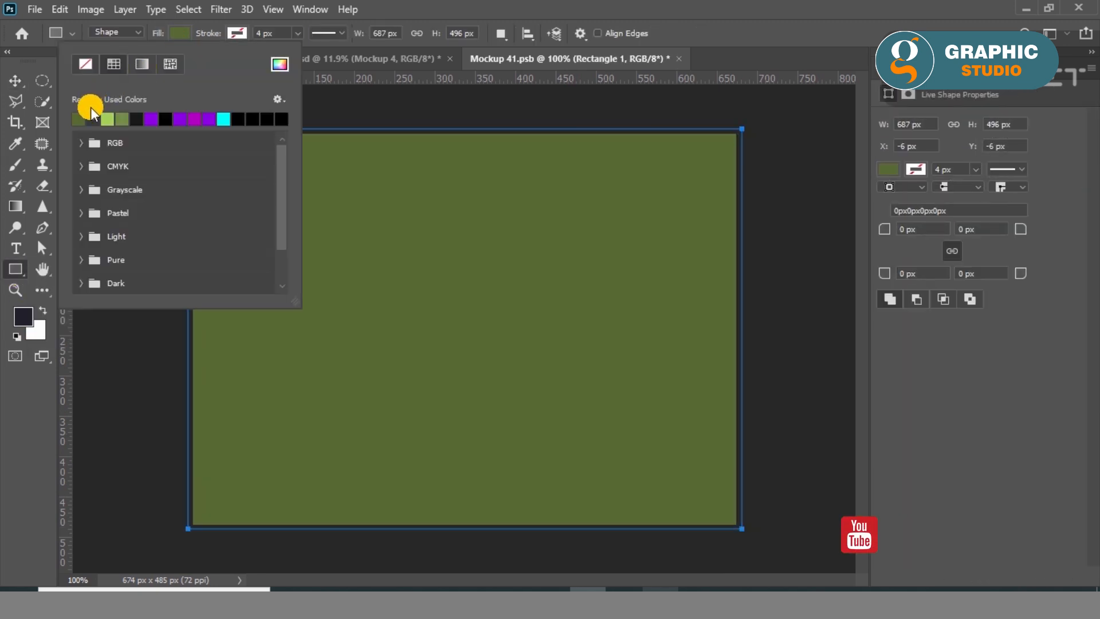
# Save the Mockup 4 cuff artwork and view the cuff on the hoodie in hoodi back.psd.
pyautogui.click(15, 80)
pyautogui.click(34, 9)
pyautogui.click(94, 188)
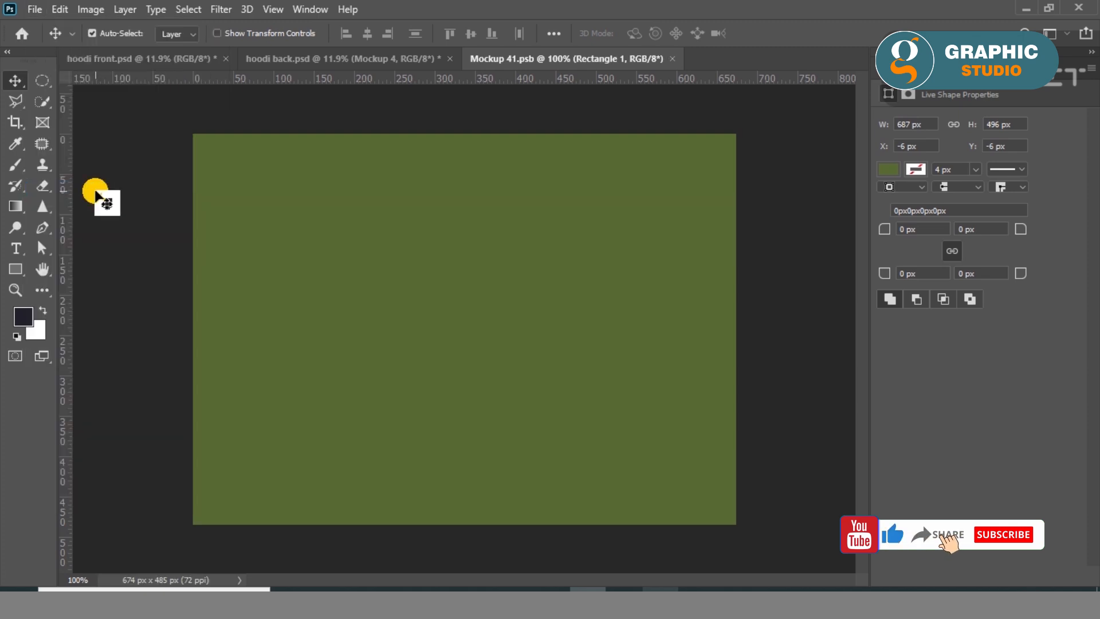
pyautogui.click(321, 58)
pyautogui.scroll(10, 622, 529)
pyautogui.moveTo(605, 498); pyautogui.dragTo(534, 311)
pyautogui.hotkey('ctrl', '0')
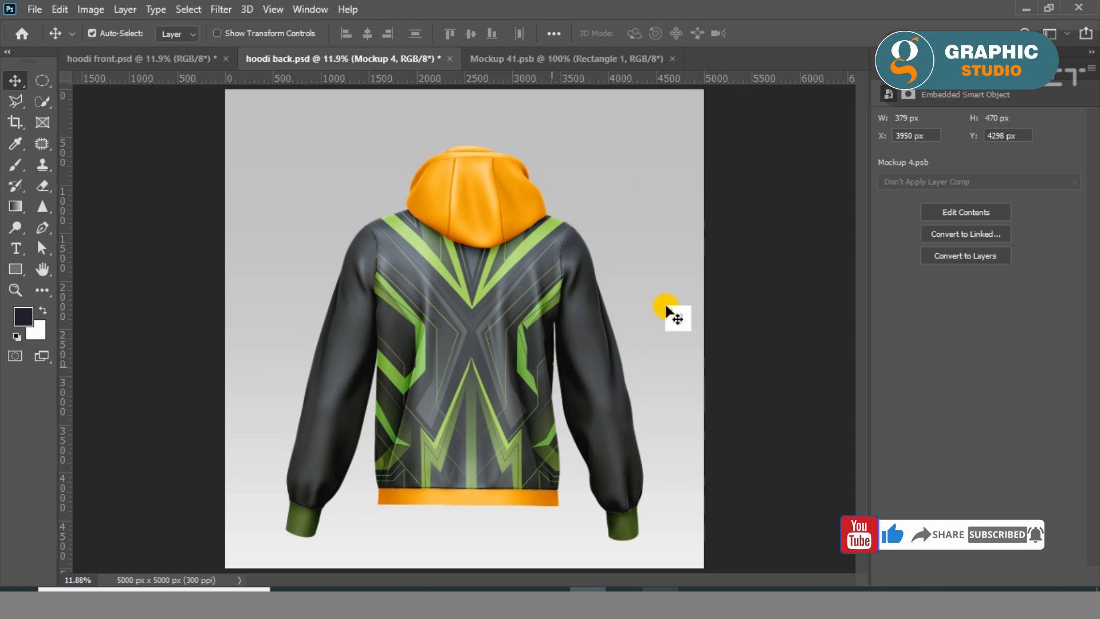
pyautogui.click(762, 195)
# Open the Mockup 5 artwork with its embedded profile and cover its canvas with an olive green rectangle about 2081 by 418 px.
pyautogui.click(886, 67)
pyautogui.click(883, 473)
pyautogui.click(883, 474)
pyautogui.doubleClick(924, 473)
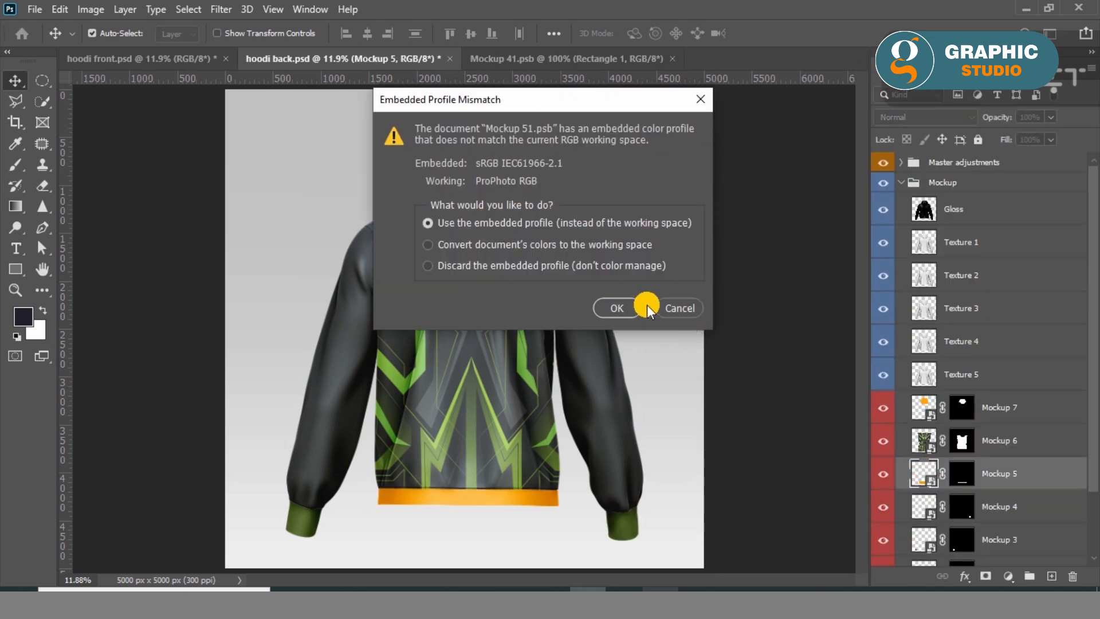
pyautogui.click(641, 307)
pyautogui.rightClick(15, 269)
pyautogui.moveTo(184, 271); pyautogui.dragTo(743, 384)
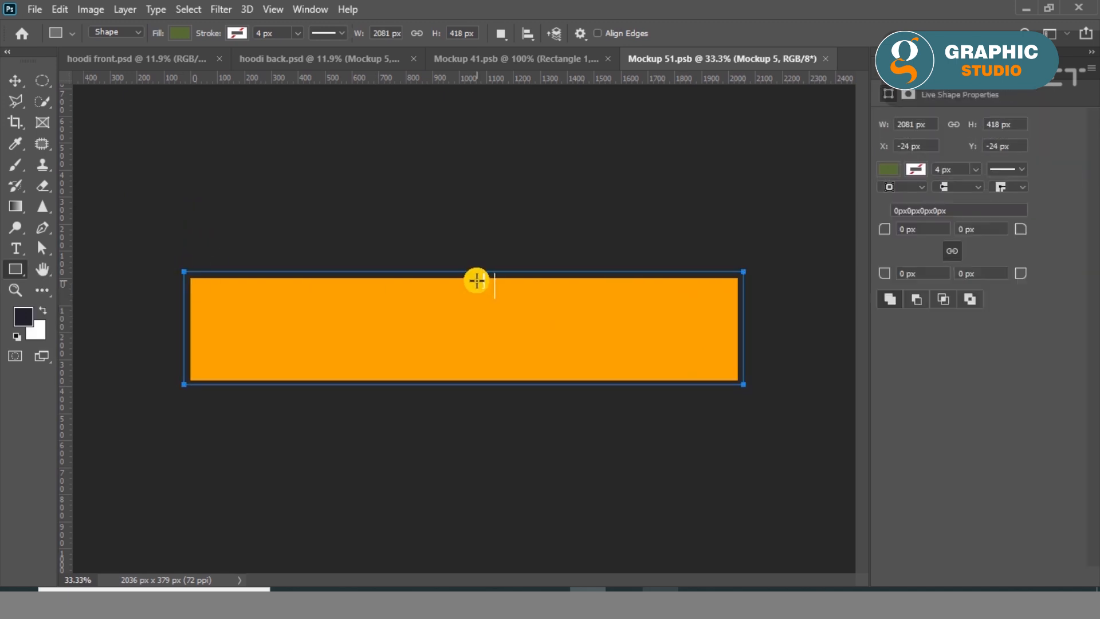
# Save the Mockup 5 waistband artwork, and close both the Mockup 4 and Mockup 5 artworks to check the hoodie back.
pyautogui.click(16, 81)
pyautogui.click(35, 10)
pyautogui.click(25, 181)
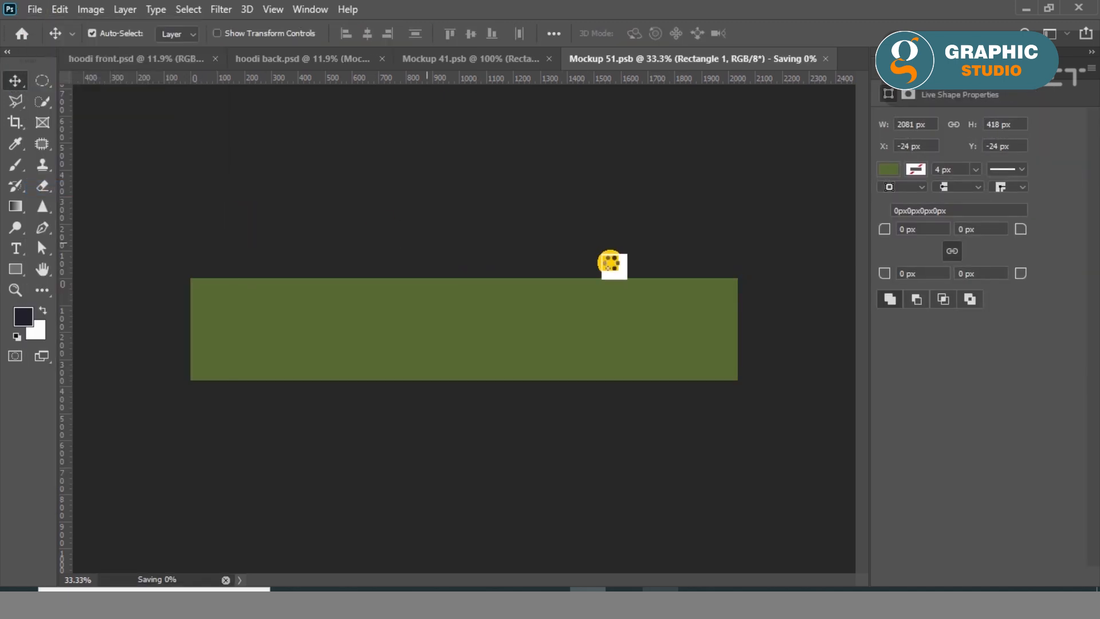
pyautogui.click(545, 59)
pyautogui.click(631, 58)
pyautogui.click(675, 59)
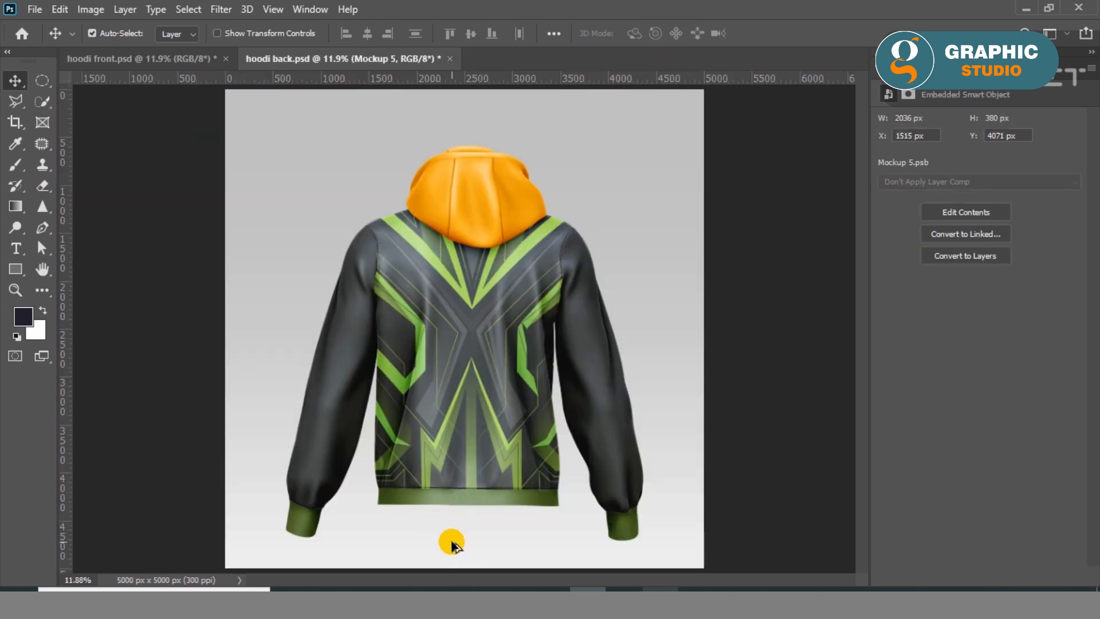
pyautogui.scroll(5, 451, 544)
pyautogui.moveTo(679, 440); pyautogui.dragTo(589, 420)
pyautogui.scroll(5, 585, 421)
pyautogui.moveTo(500, 473); pyautogui.dragTo(603, 504)
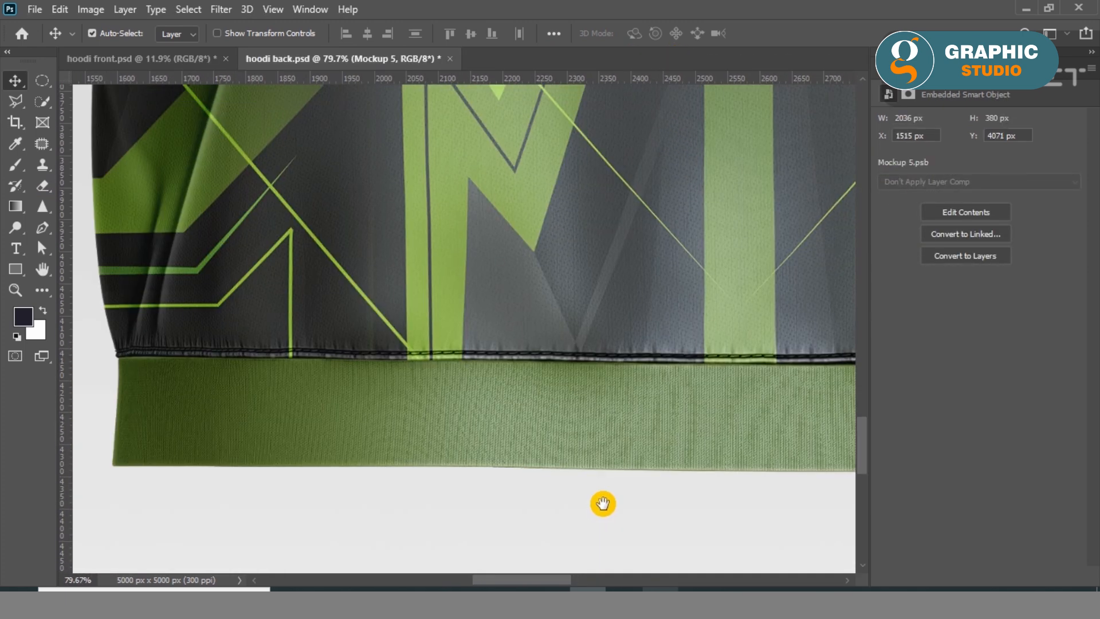
pyautogui.hotkey('ctrl', '0')
# Open the Mockup 7 artwork with its embedded profile and cover its canvas with an olive green rectangle about 1573 by 1196 px.
pyautogui.click(875, 67)
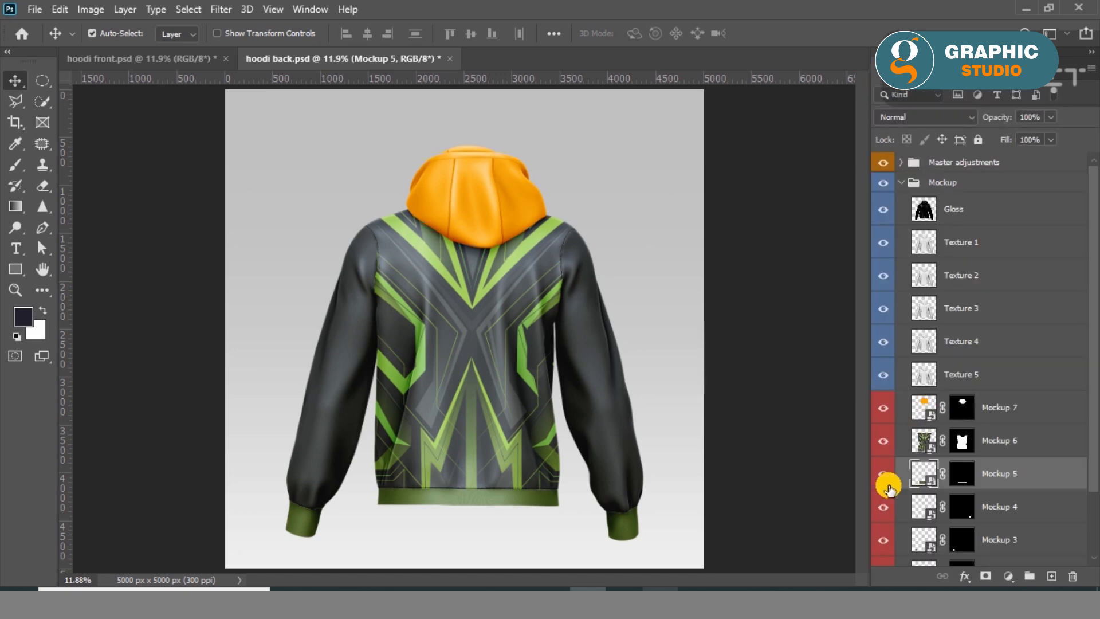
pyautogui.click(883, 409)
pyautogui.click(883, 409)
pyautogui.doubleClick(928, 417)
pyautogui.click(636, 305)
pyautogui.rightClick(19, 275)
pyautogui.click(86, 266)
pyautogui.moveTo(147, 87); pyautogui.dragTo(781, 567)
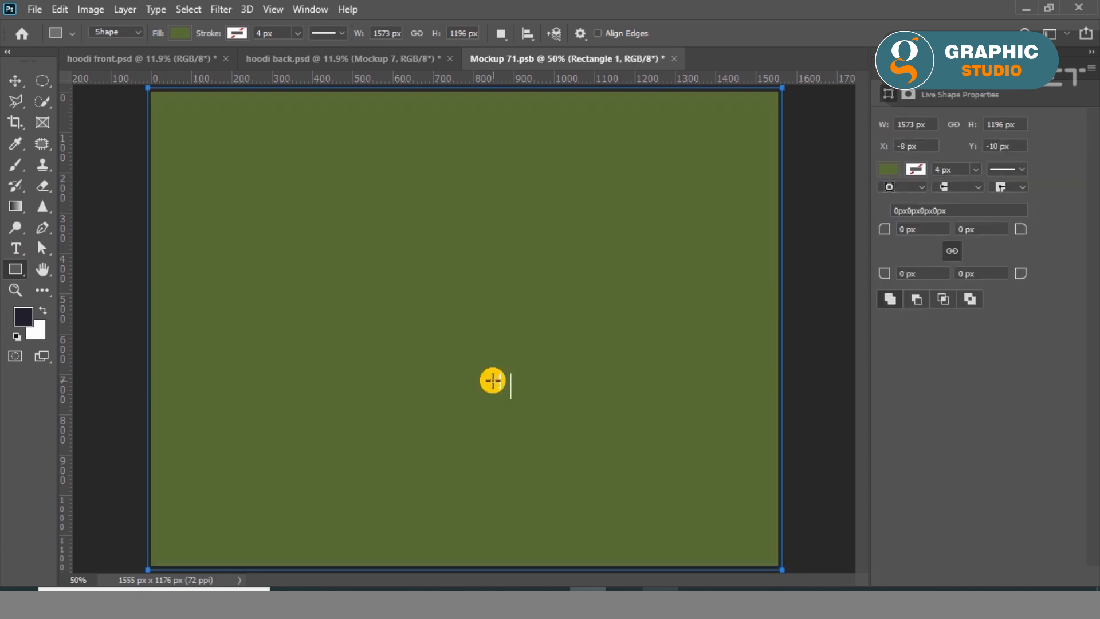
# Save and close the Mockup 7 hood artwork, returning to hoodi back.psd.
pyautogui.click(15, 81)
pyautogui.click(34, 10)
pyautogui.click(140, 188)
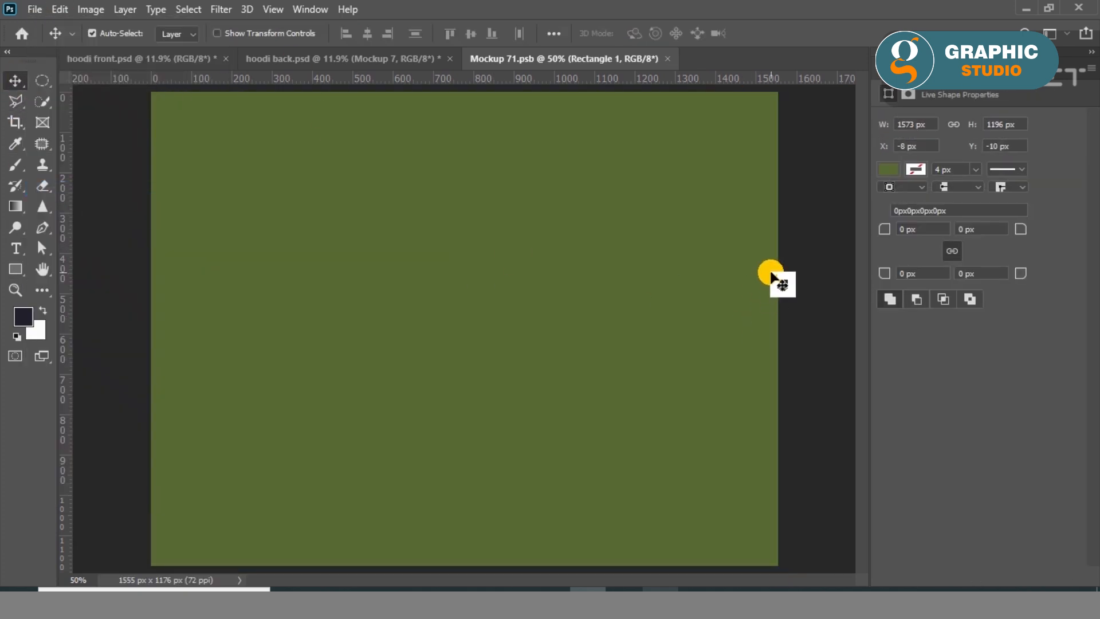
pyautogui.click(666, 59)
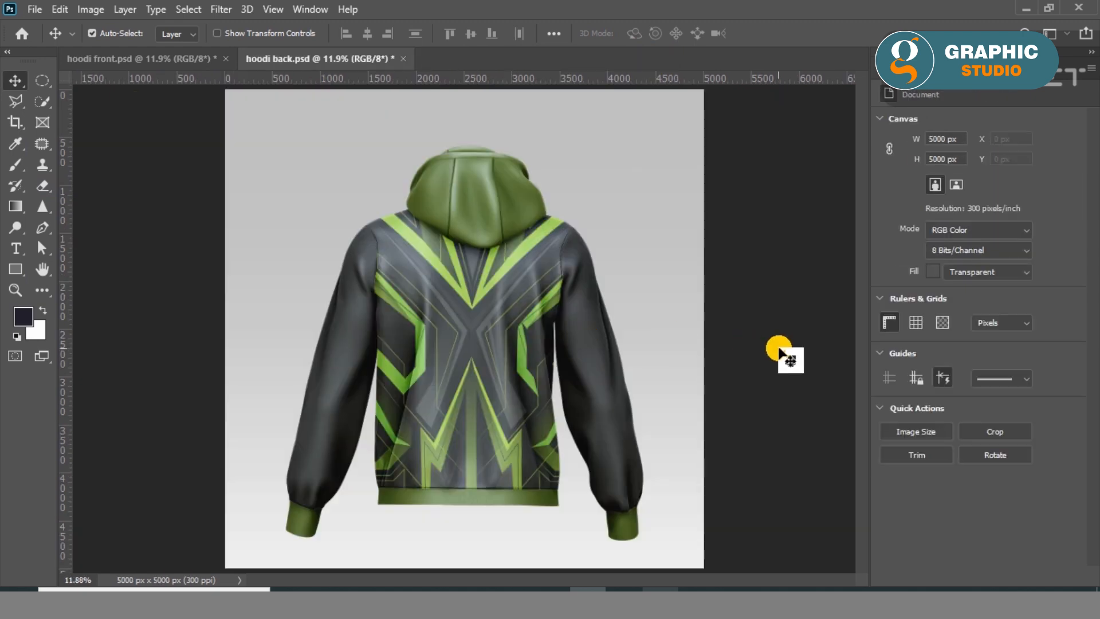
# Examine the design and colours up close on the hoodie back, and on the hoodie front in hoodi front.psd.
pyautogui.scroll(4, 467, 166)
pyautogui.moveTo(584, 452); pyautogui.dragTo(503, 259)
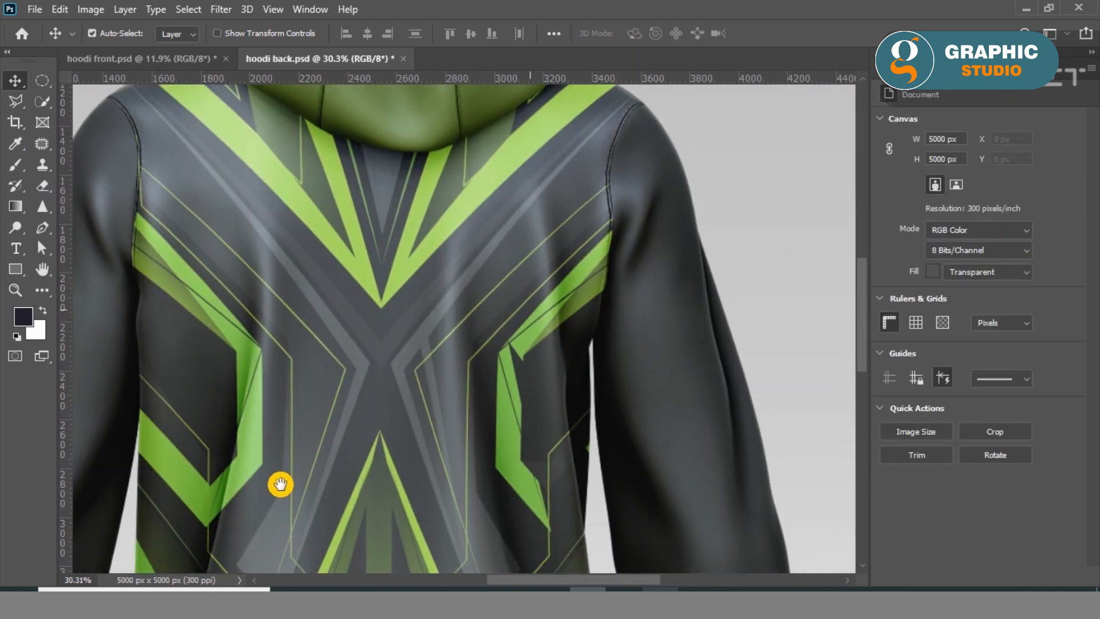
pyautogui.moveTo(280, 483); pyautogui.dragTo(219, 207)
pyautogui.moveTo(427, 427); pyautogui.dragTo(790, 386)
pyautogui.hotkey('ctrl', '0')
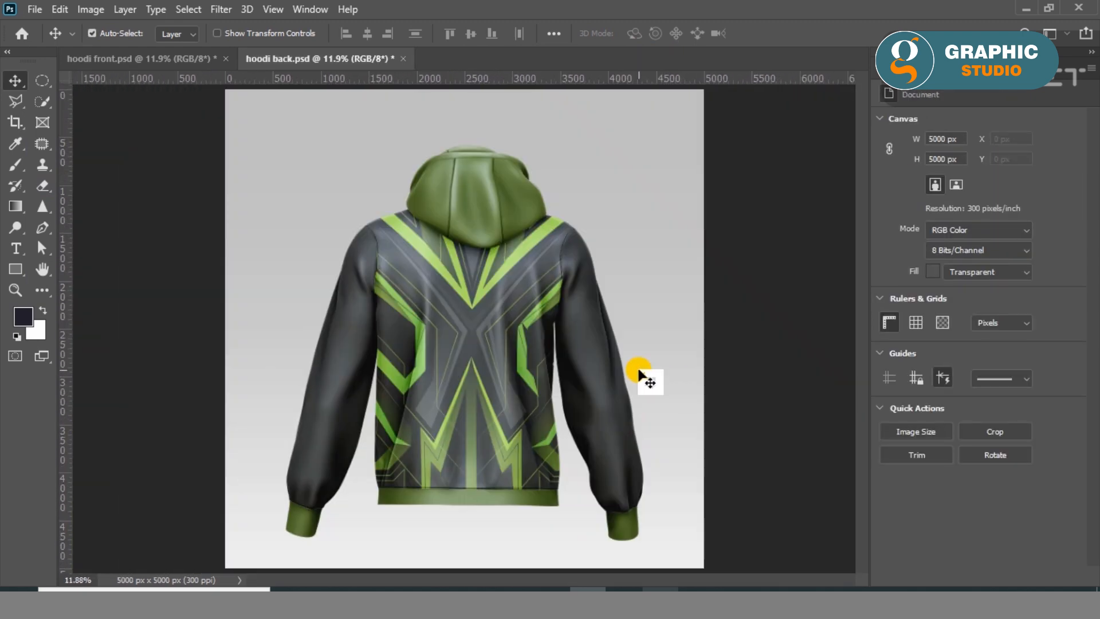
pyautogui.hotkey('ctrl', 'Tab')
pyautogui.scroll(3, 564, 320)
pyautogui.moveTo(457, 351); pyautogui.dragTo(523, 295)
pyautogui.moveTo(484, 487); pyautogui.dragTo(636, 236)
pyautogui.moveTo(298, 330); pyautogui.dragTo(406, 433)
pyautogui.moveTo(477, 266); pyautogui.dragTo(399, 444)
pyautogui.hotkey('ctrl', '0')
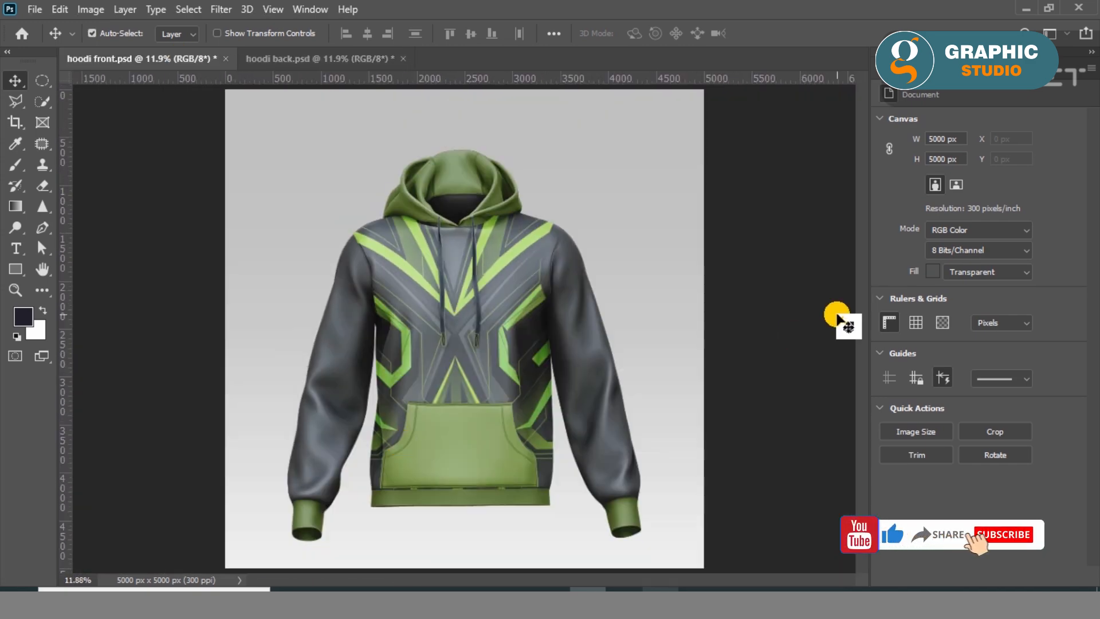